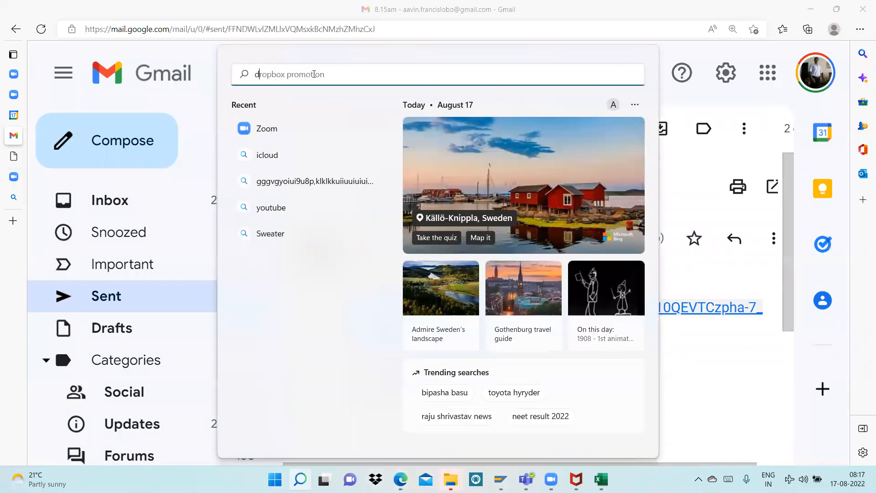
Search the computer for "document" and open the OneDrive Documents folder
{"action": "type", "text": "doc"}
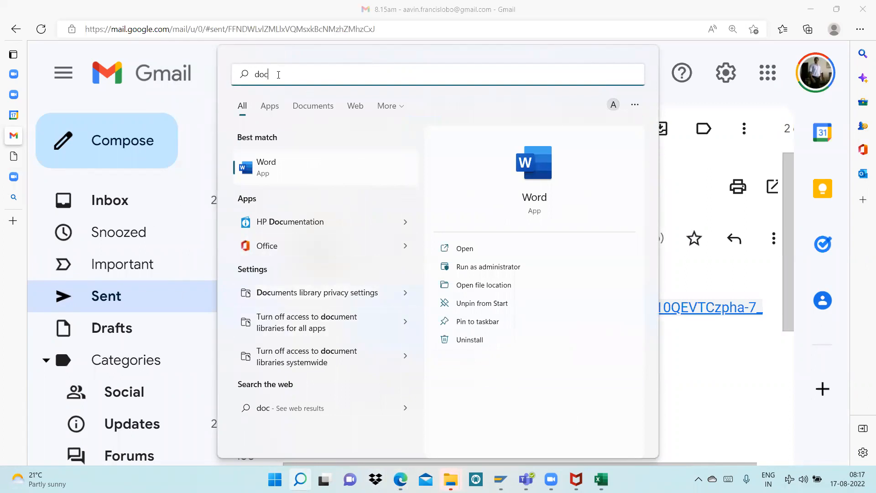
{"action": "type", "text": "ument"}
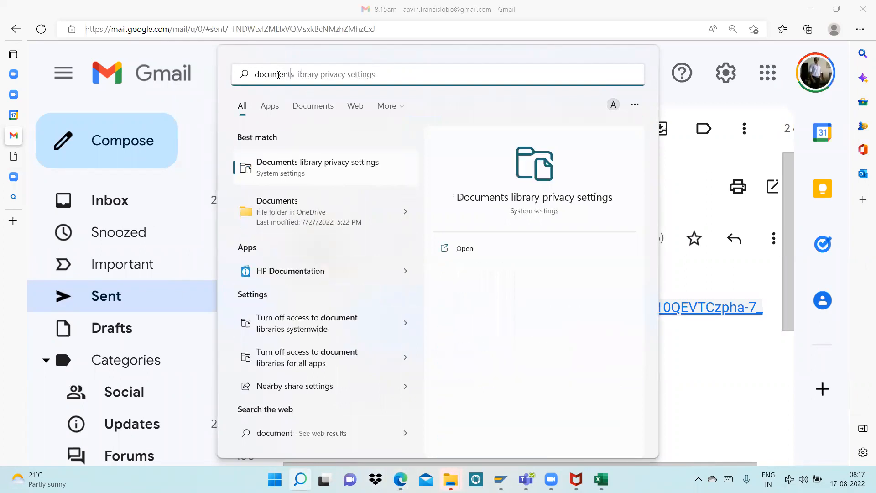
{"action": "left_click", "coordinate": [267, 212]}
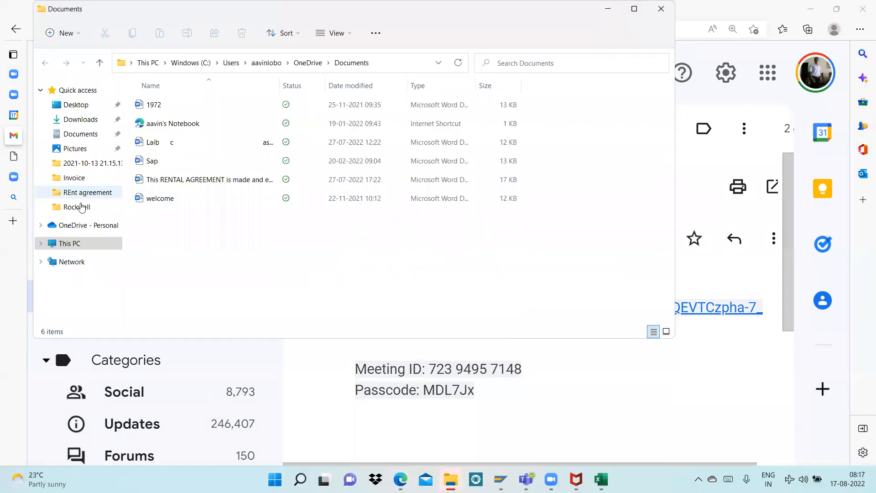
Look through the files in the PC's local Documents folder for the asset accounting notes
{"action": "left_click", "coordinate": [80, 134]}
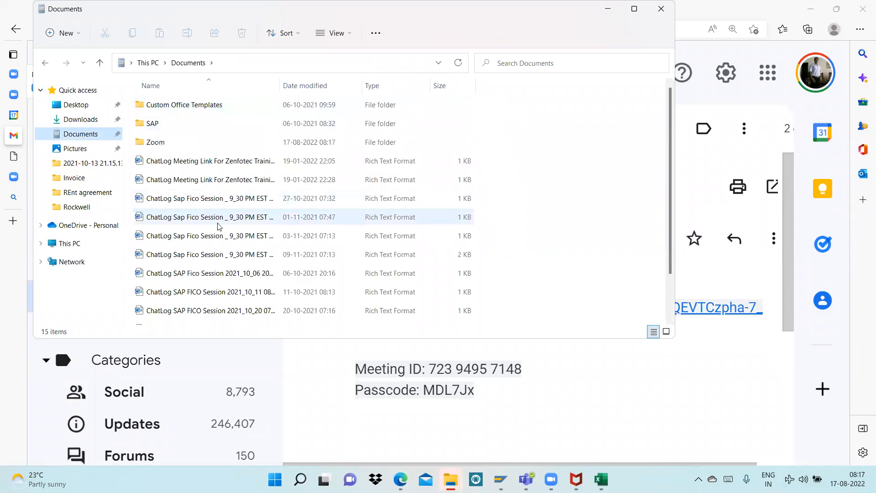
{"action": "scroll", "coordinate": [219, 223], "scroll_direction": "down", "scroll_amount": 1}
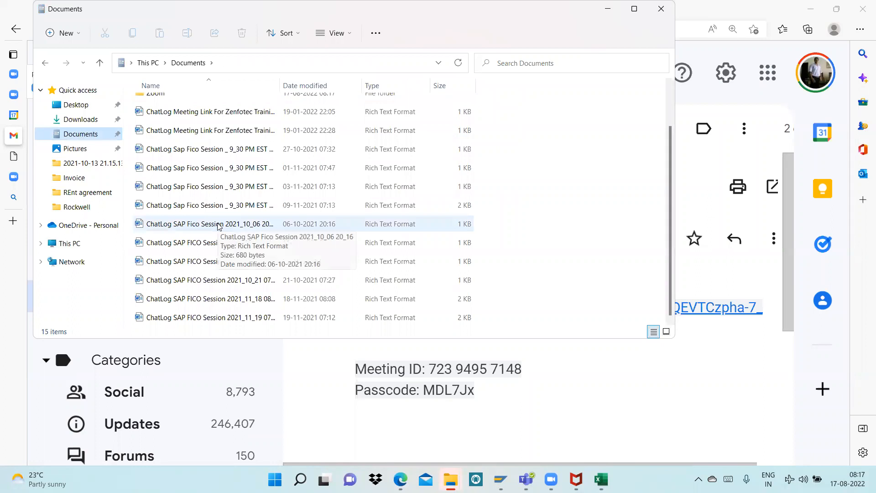
{"action": "scroll", "coordinate": [219, 225], "scroll_direction": "up", "scroll_amount": 1}
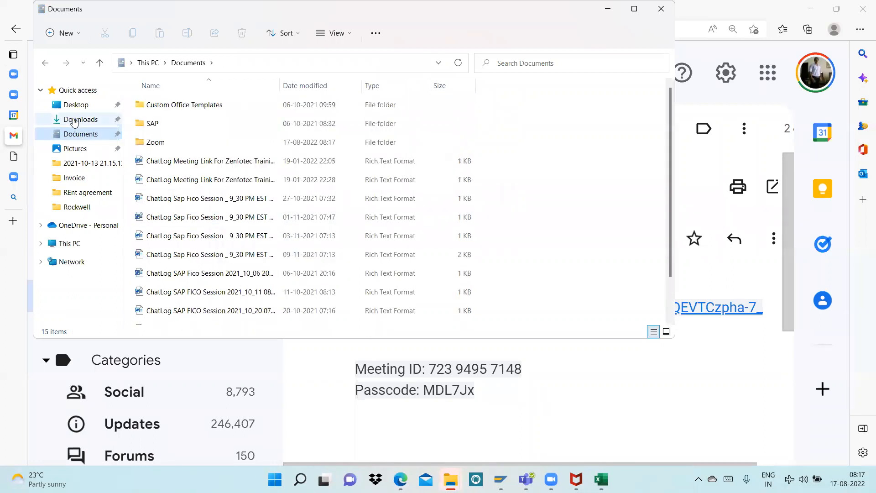
Find the ASSET ACCOUNTING (1) (6) Word document in the Downloads folder and open it
{"action": "left_click", "coordinate": [76, 120]}
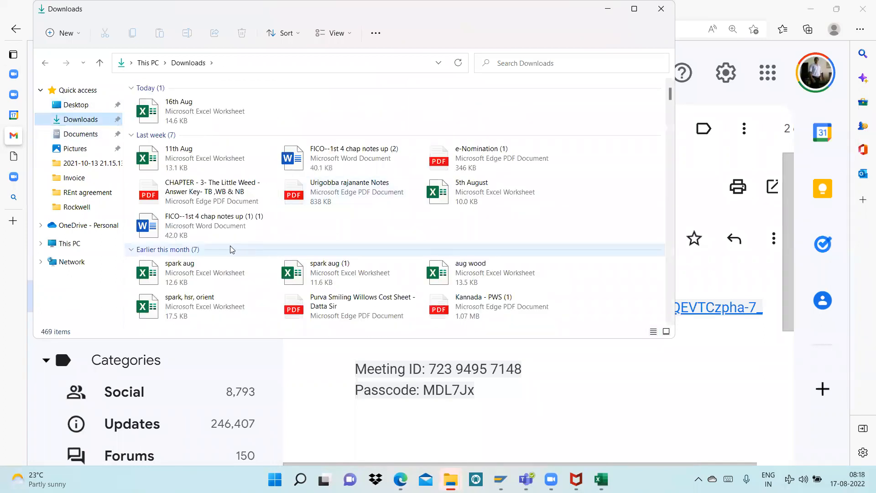
{"action": "scroll", "coordinate": [328, 227], "scroll_direction": "down", "scroll_amount": 2}
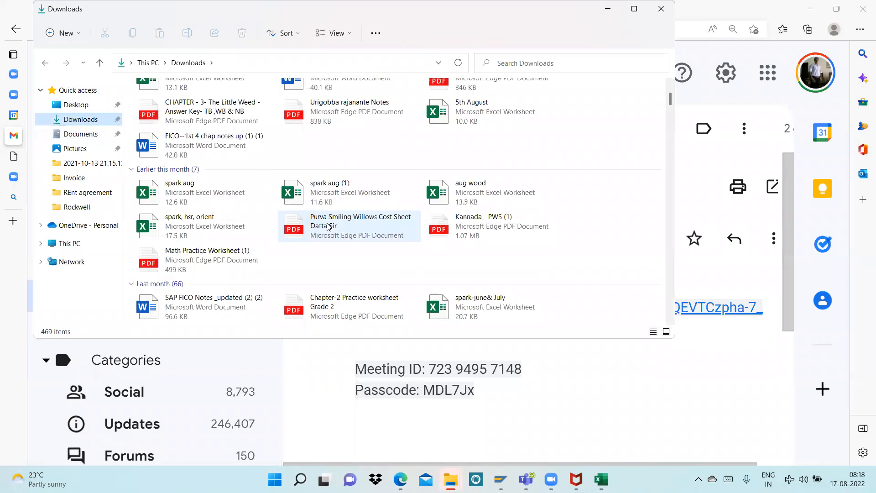
{"action": "scroll", "coordinate": [328, 226], "scroll_direction": "down", "scroll_amount": 7}
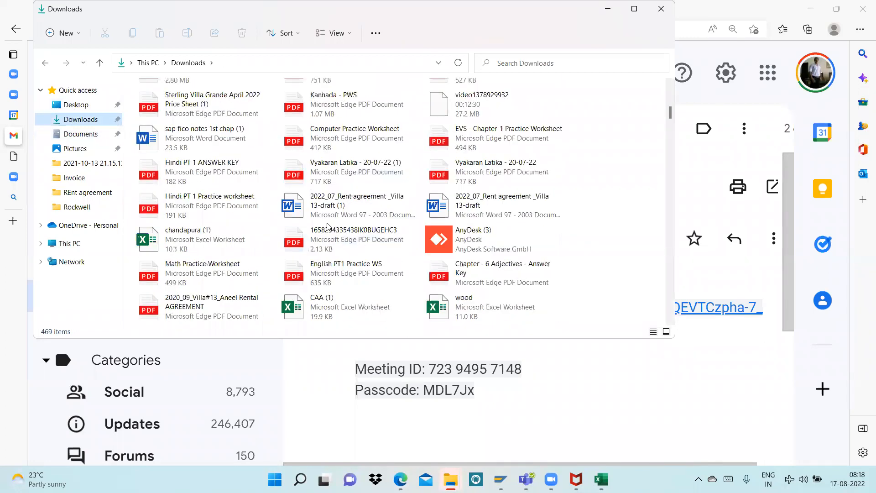
{"action": "left_click", "coordinate": [210, 204]}
{"action": "key", "text": "a"}
{"action": "key", "text": "p"}
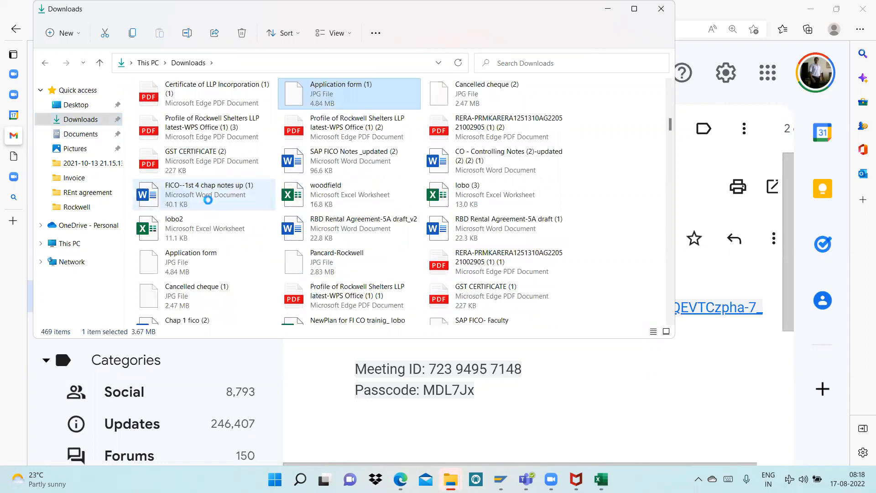
{"action": "key", "text": "a"}
{"action": "key", "text": "a"}
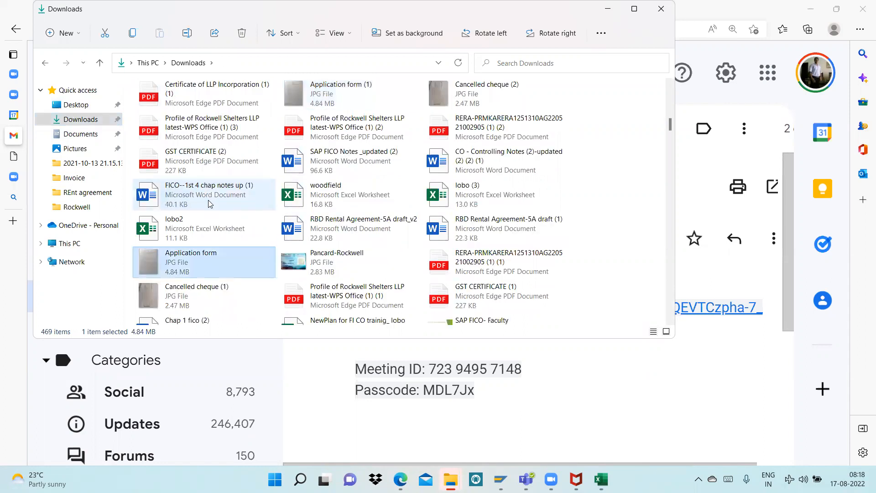
{"action": "double_click", "coordinate": [502, 98]}
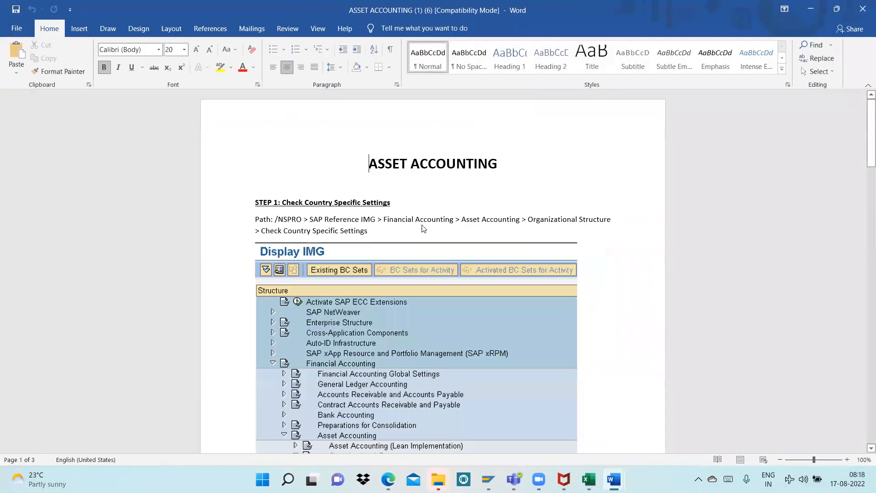
Go to "STEP 10: Create GL Accounts" in the notes and review the depreciation and loss-on-sale account tables
{"action": "scroll", "coordinate": [422, 226], "scroll_direction": "down", "scroll_amount": 4}
{"action": "scroll", "coordinate": [423, 224], "scroll_direction": "down", "scroll_amount": 4}
{"action": "left_click_drag", "start_coordinate": [868, 131], "coordinate": [853, 366]}
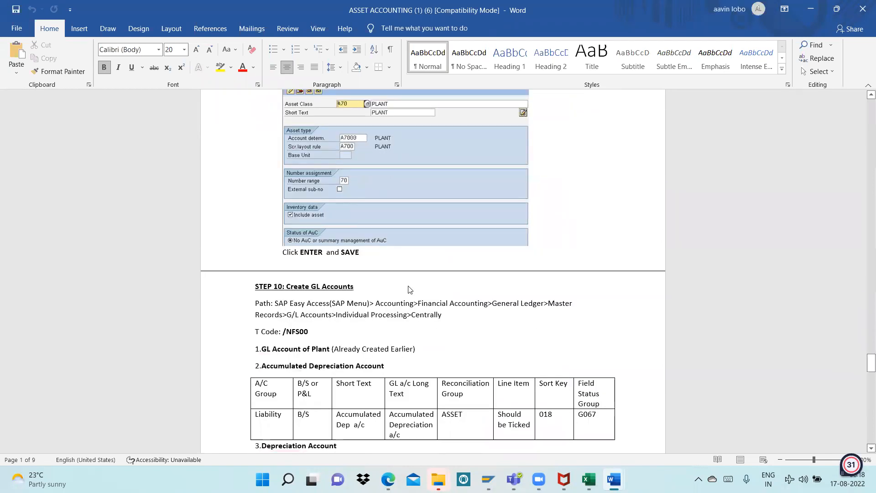
{"action": "scroll", "coordinate": [379, 261], "scroll_direction": "down", "scroll_amount": 4}
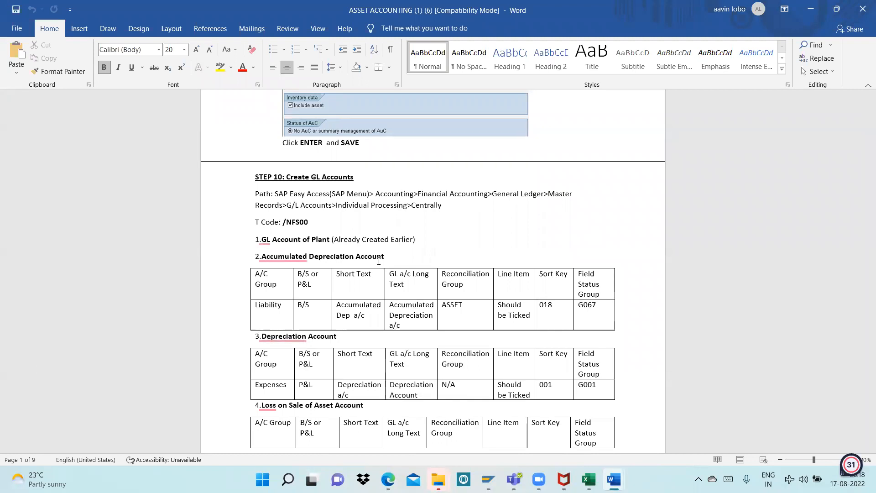
{"action": "scroll", "coordinate": [346, 270], "scroll_direction": "down", "scroll_amount": 3}
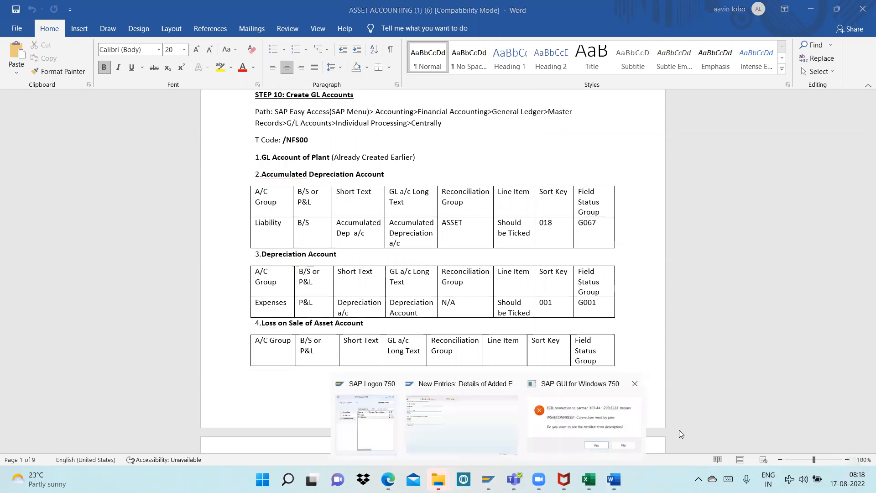
Dismiss the broken SAP connection's error dialog and bring up the SAP logon screen
{"action": "left_click", "coordinate": [631, 452]}
{"action": "left_click", "coordinate": [514, 293]}
{"action": "left_click", "coordinate": [486, 478]}
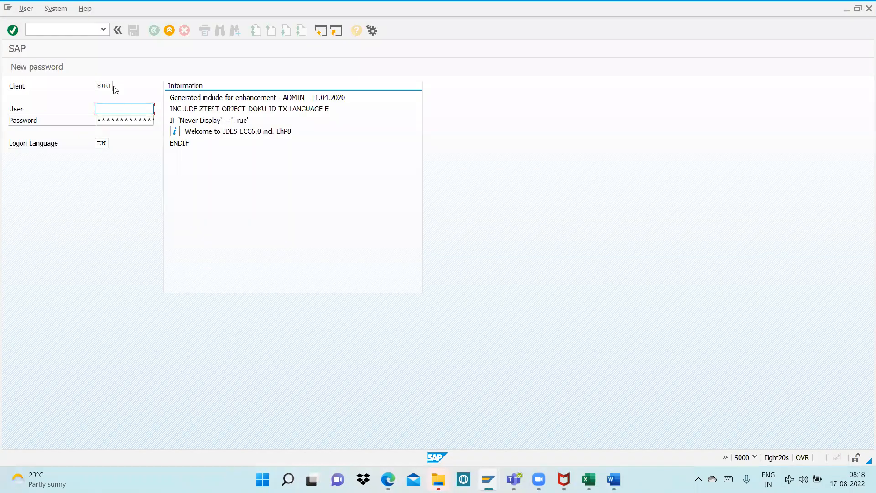
Log on to SAP with the user name and the account password
{"action": "type", "text": "f"}
{"action": "left_click", "coordinate": [109, 118]}
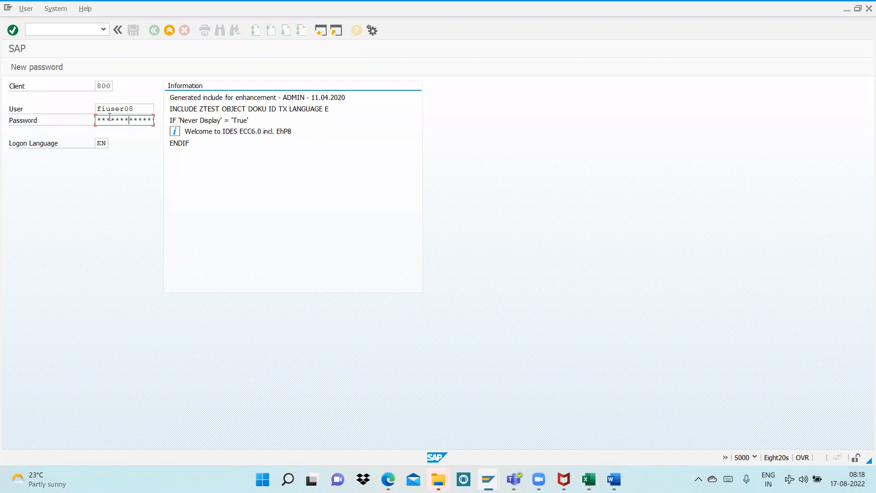
{"action": "key", "text": "Return"}
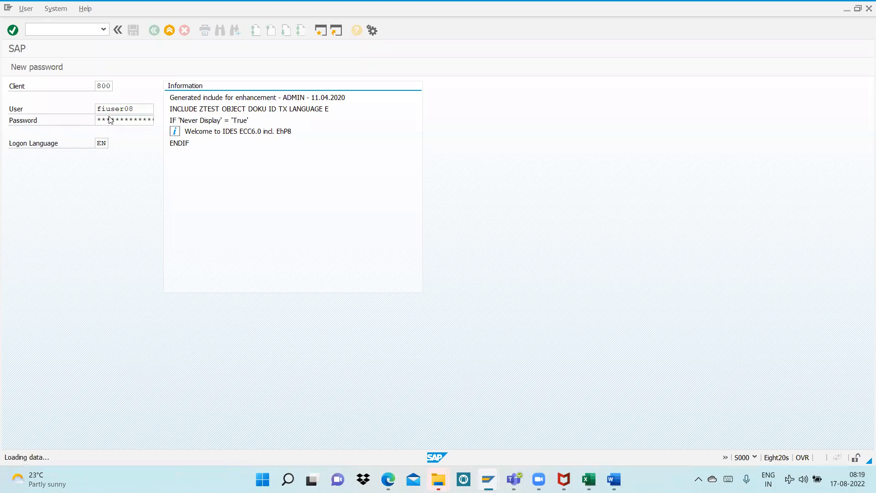
Run transaction /nfs00 to open central G/L account editing, and narrow the account tree
{"action": "type", "text": "/n"}
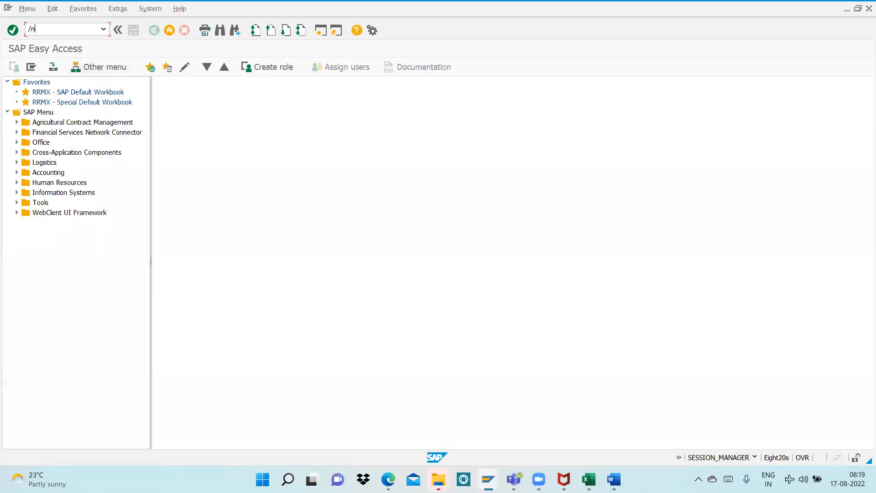
{"action": "type", "text": "fs00"}
{"action": "key", "text": "Return"}
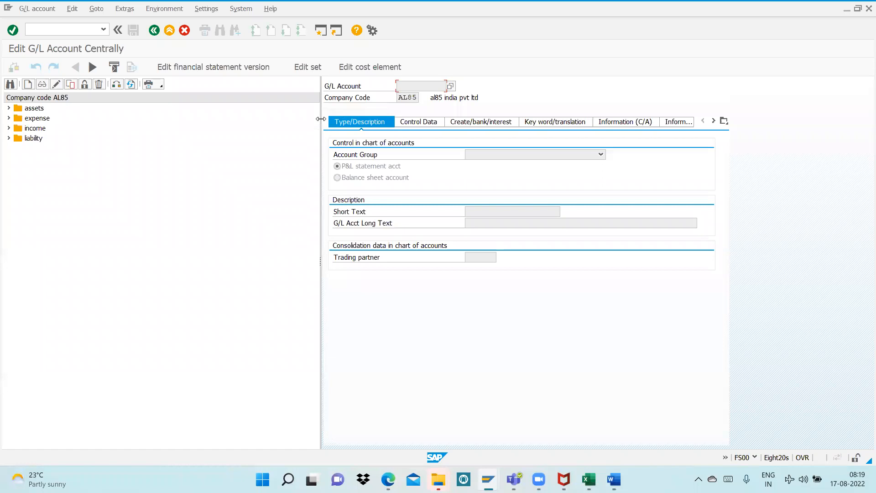
{"action": "left_click_drag", "start_coordinate": [321, 119], "coordinate": [129, 118]}
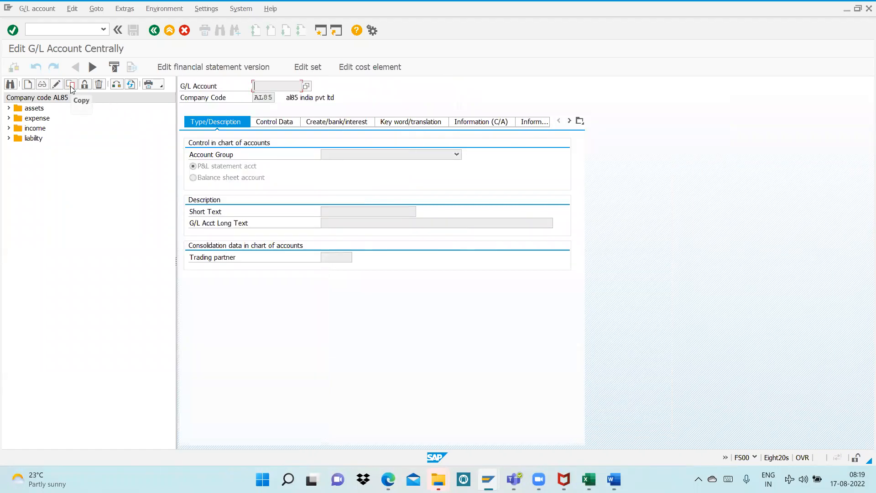
Change the company code of the G/L account tree to AL99
{"action": "left_click", "coordinate": [116, 85]}
{"action": "left_click", "coordinate": [142, 149]}
{"action": "key", "text": "BackSpace"}
{"action": "key", "text": "BackSpace"}
{"action": "type", "text": "99"}
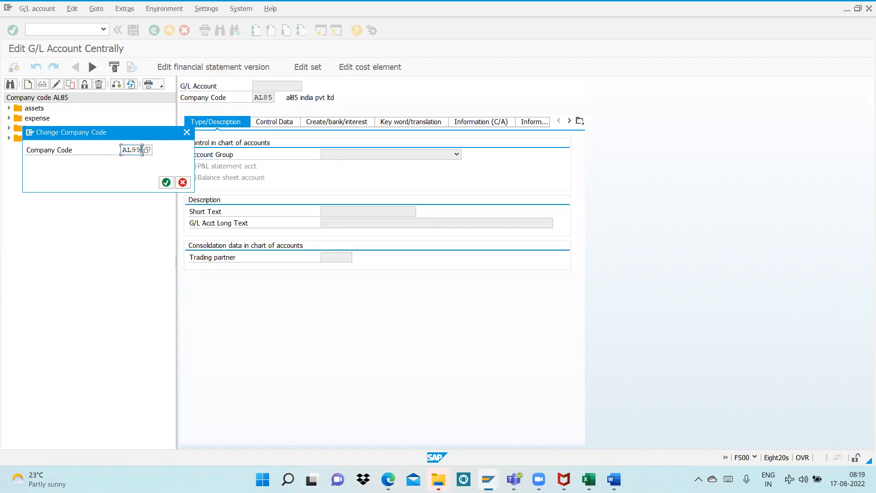
{"action": "key", "text": "Return"}
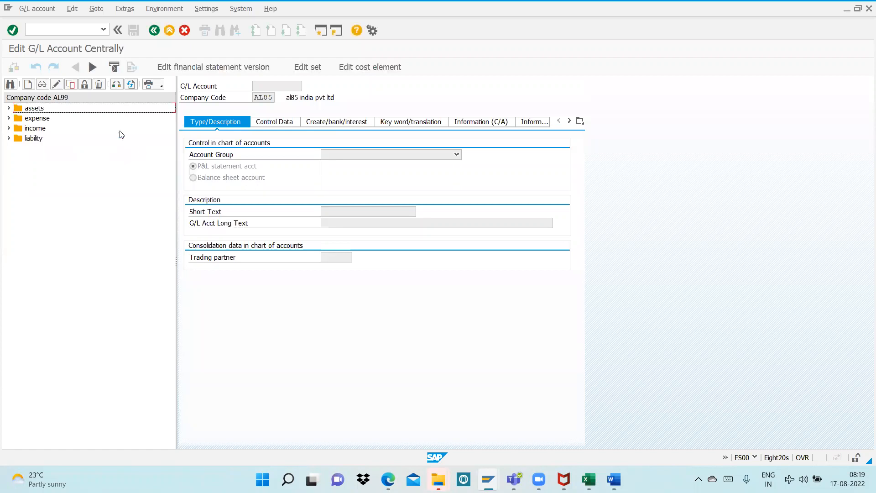
Display the plant account 100300 under assets and examine its control data and create/bank/interest settings
{"action": "left_click", "coordinate": [9, 109]}
{"action": "left_click", "coordinate": [51, 138]}
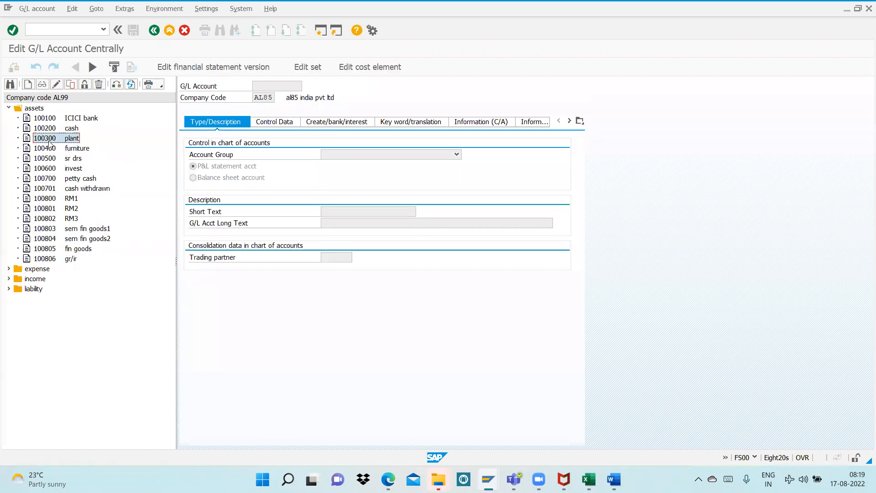
{"action": "left_click", "coordinate": [46, 85]}
{"action": "left_click", "coordinate": [286, 125]}
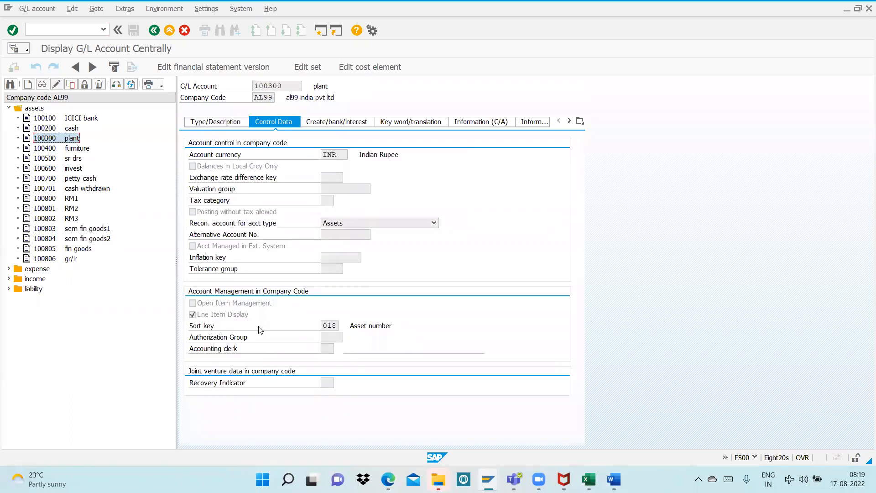
{"action": "left_click", "coordinate": [343, 123]}
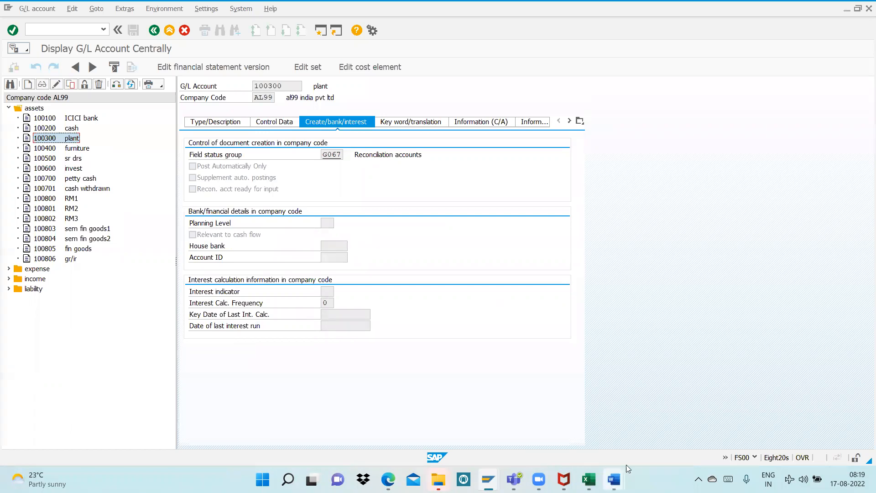
Switch to the ASSET ACCOUNTING (1) (6) notes in Word and highlight "Plant (Already Created Earlier)" under Step 10
{"action": "mouse_move", "coordinate": [626, 475]}
{"action": "left_click", "coordinate": [639, 415]}
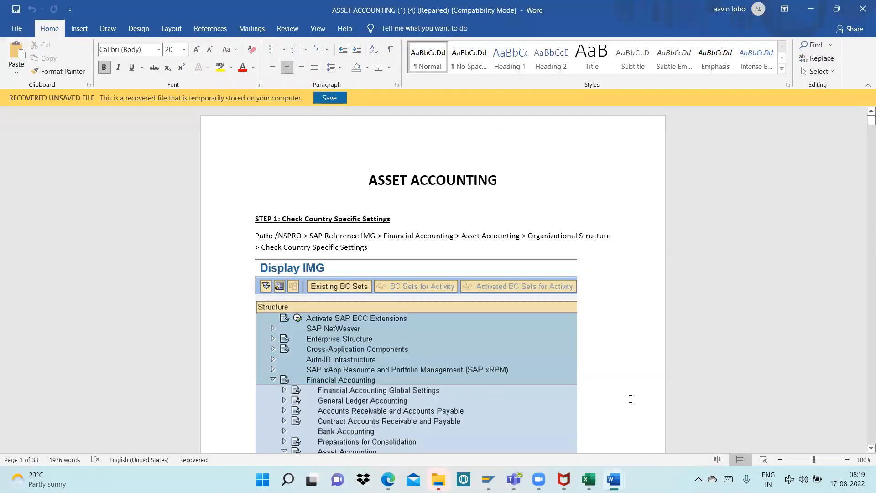
{"action": "mouse_move", "coordinate": [613, 479]}
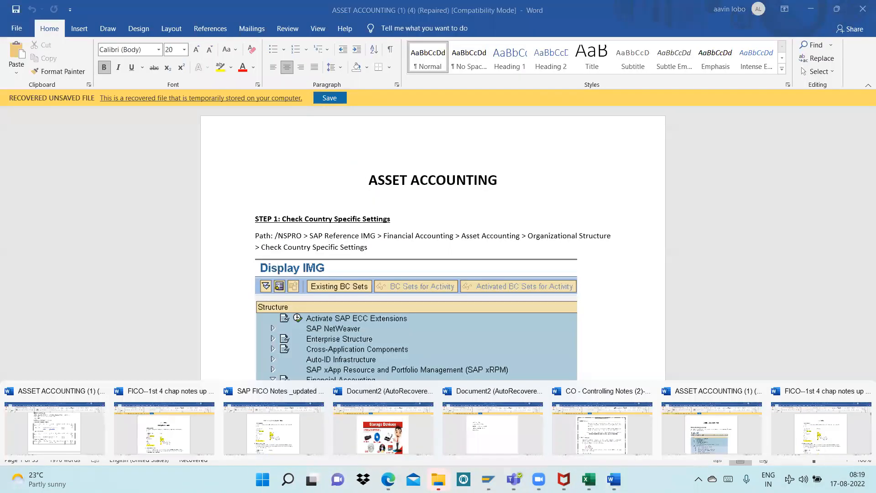
{"action": "left_click", "coordinate": [54, 433]}
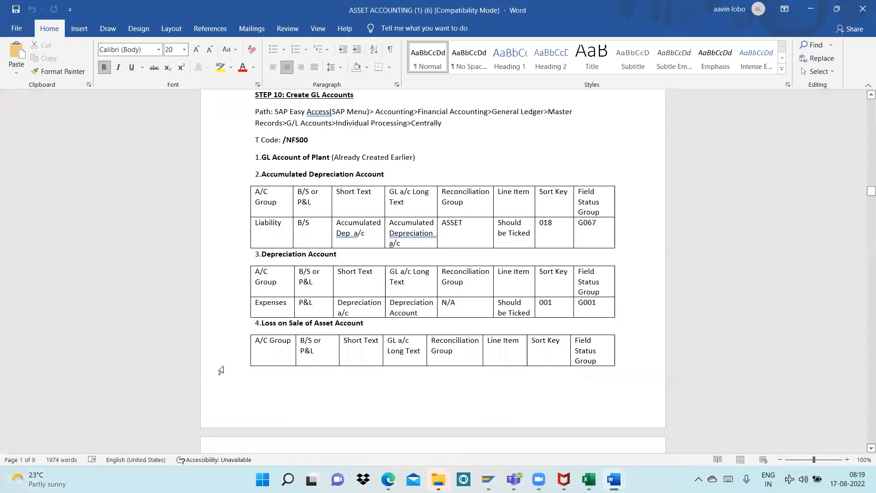
{"action": "left_click_drag", "start_coordinate": [321, 155], "coordinate": [403, 157]}
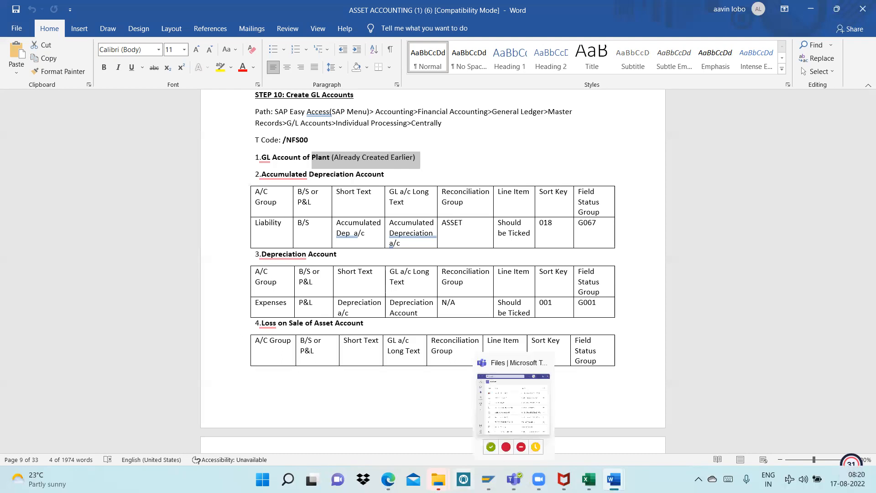
Switch back to SAP, expand the liability accounts, and start a new G/L account numbered 200200 for company code AL99
{"action": "mouse_move", "coordinate": [504, 464]}
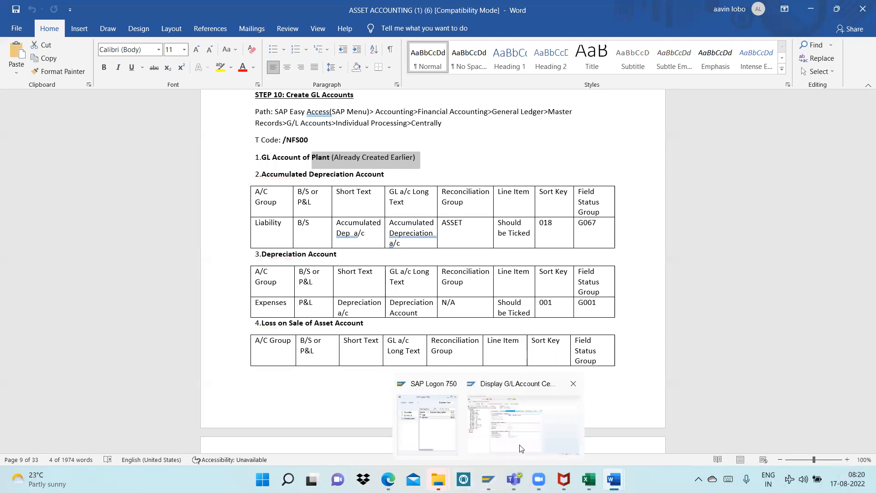
{"action": "left_click", "coordinate": [524, 420]}
{"action": "left_click", "coordinate": [9, 289]}
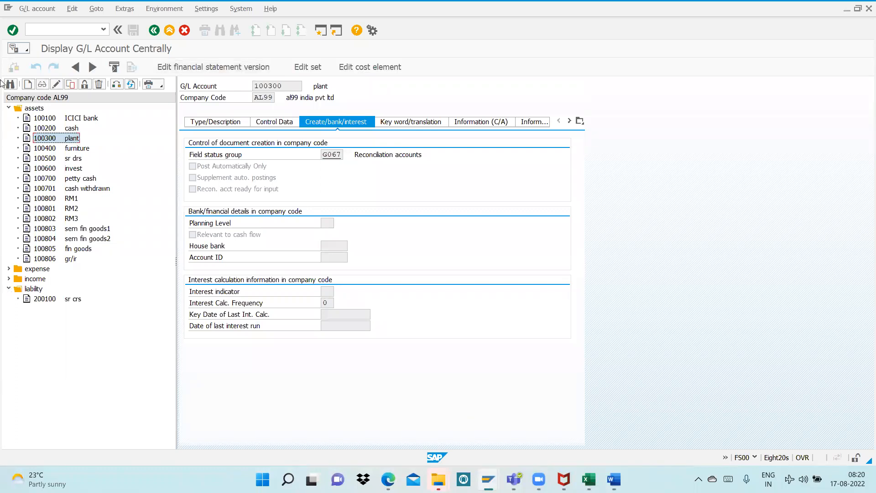
{"action": "left_click", "coordinate": [28, 84]}
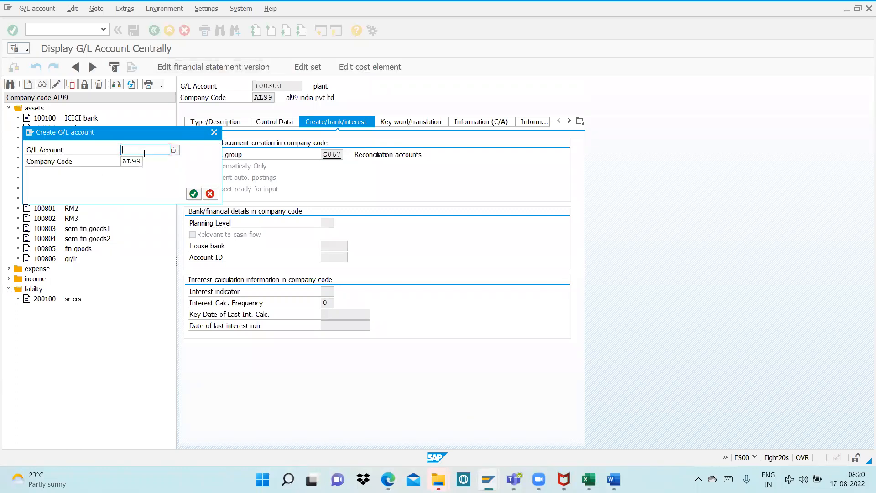
{"action": "type", "text": "200200"}
{"action": "key", "text": "Return"}
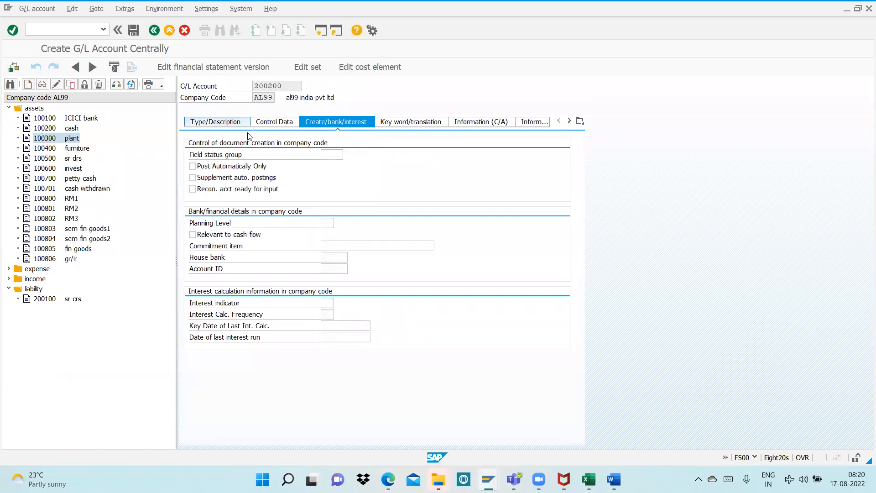
Assign account 200200 to the liability account group and classify it as a balance sheet account
{"action": "left_click", "coordinate": [231, 128]}
{"action": "left_click", "coordinate": [341, 156]}
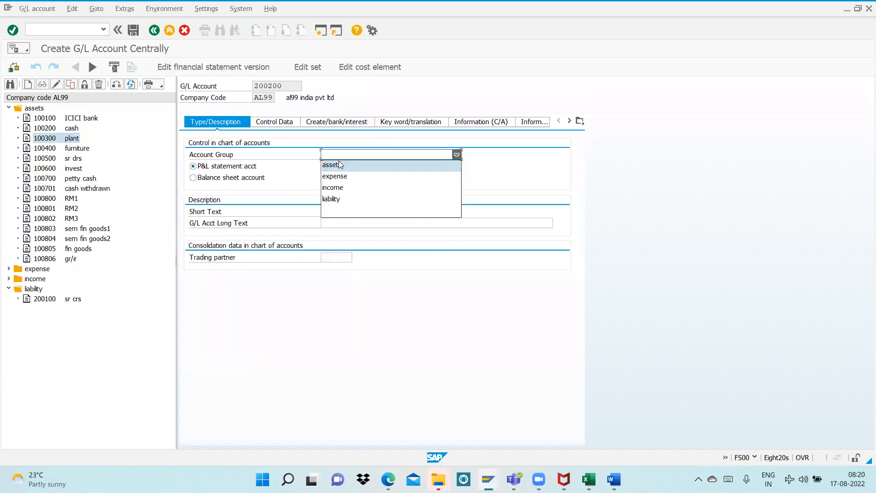
{"action": "left_click", "coordinate": [332, 199]}
{"action": "left_click", "coordinate": [260, 179]}
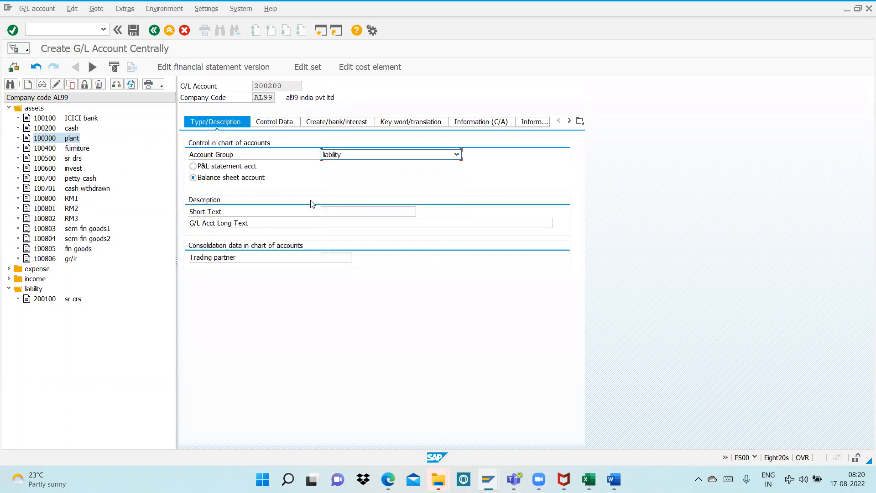
Enter "acc dep for plant" as both the short text and the G/L account long text
{"action": "left_click", "coordinate": [337, 209]}
{"action": "type", "text": "acc dep for pl"}
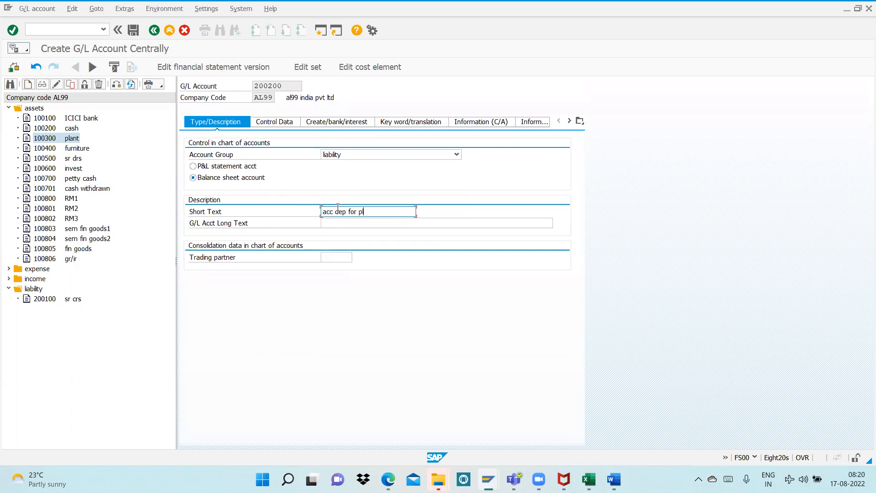
{"action": "type", "text": "ant"}
{"action": "left_click", "coordinate": [332, 222]}
{"action": "type", "text": "ac"}
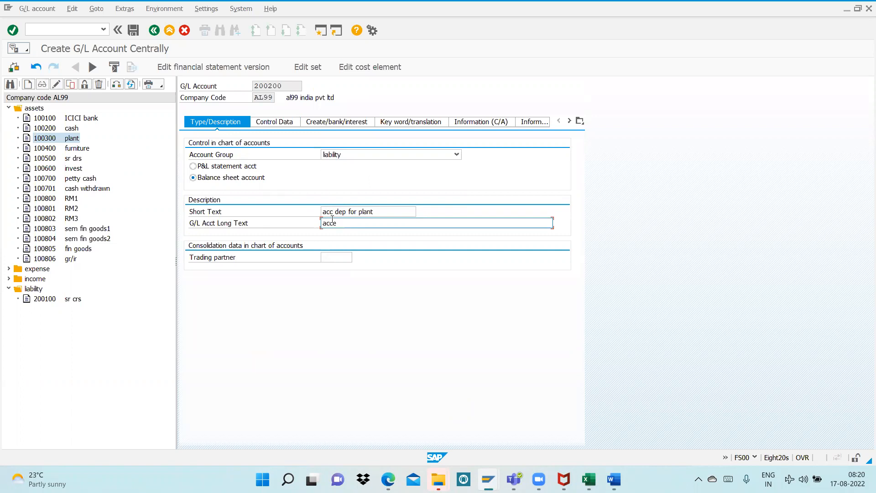
{"action": "type", "text": "c dep for plant"}
Check the accumulated depreciation settings in the Word notes, return to SAP and set the reconciliation account type to Assets in the control data
{"action": "left_click", "coordinate": [271, 120]}
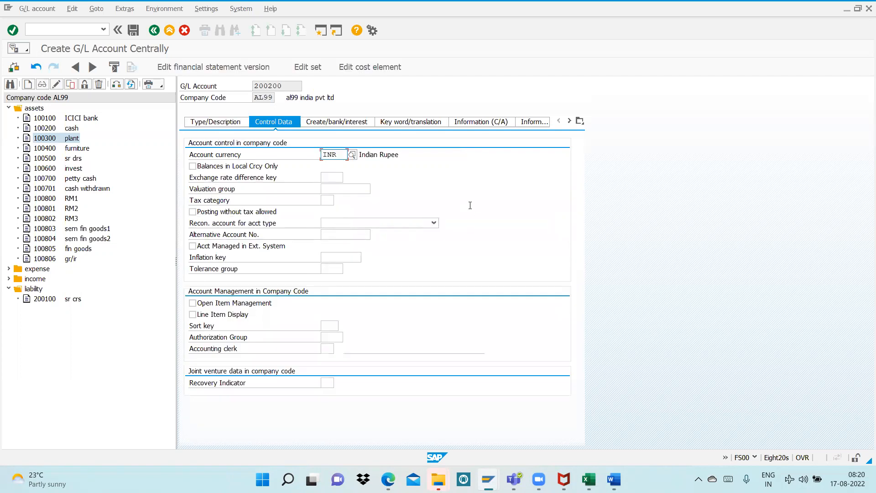
{"action": "key", "text": "alt+Tab"}
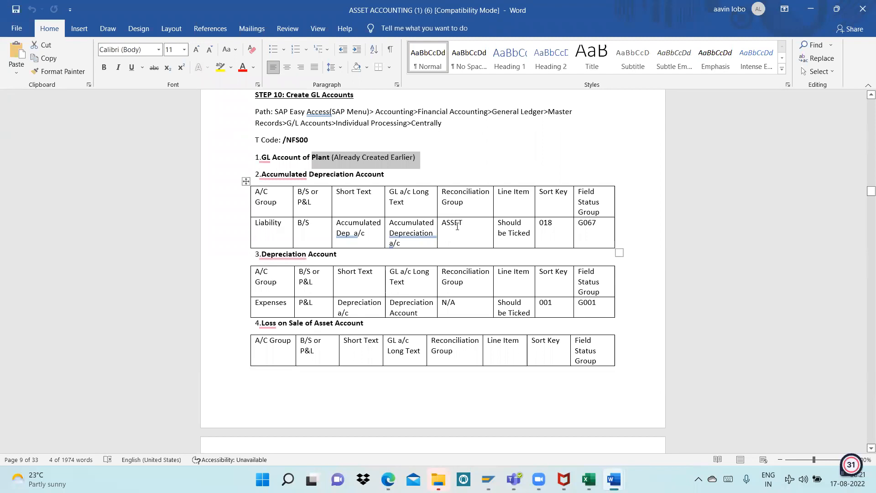
{"action": "key", "text": "alt+Tab"}
{"action": "left_click", "coordinate": [361, 223]}
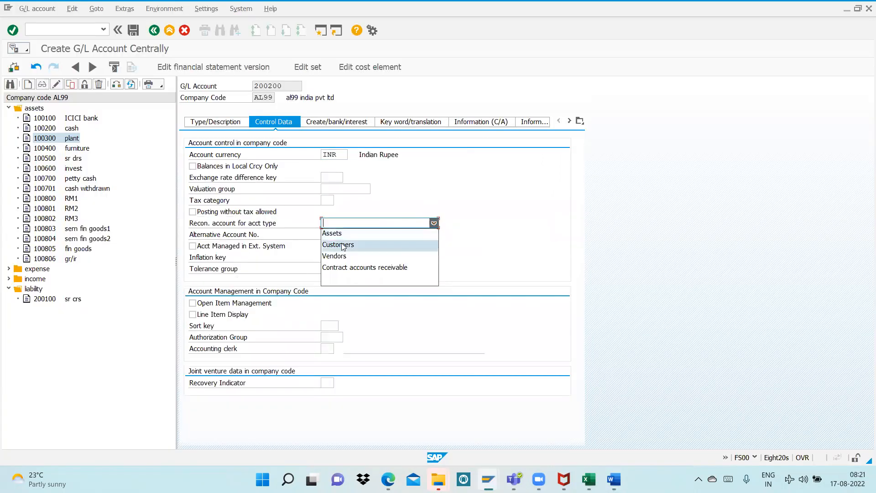
{"action": "left_click", "coordinate": [346, 235]}
Enable Line Item Display only, leaving Open Item Management off, and set the sort key to 018
{"action": "left_click", "coordinate": [211, 305]}
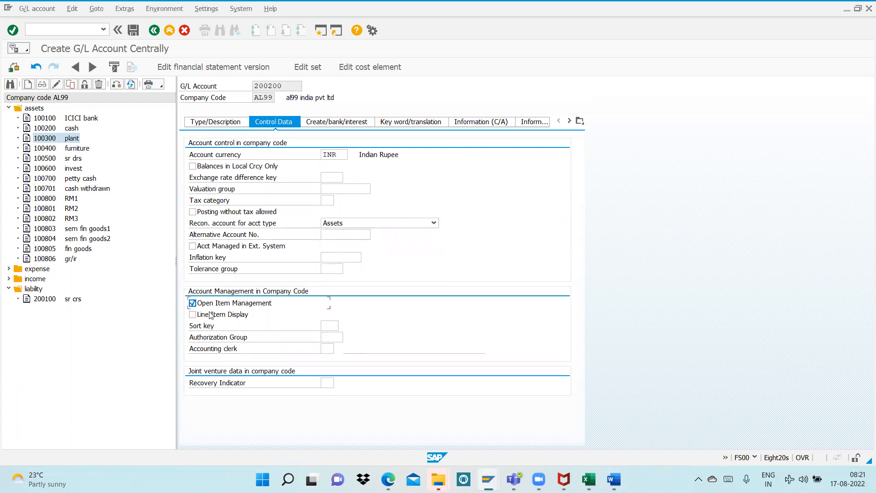
{"action": "left_click", "coordinate": [192, 314]}
{"action": "left_click", "coordinate": [192, 303]}
{"action": "left_click", "coordinate": [329, 324]}
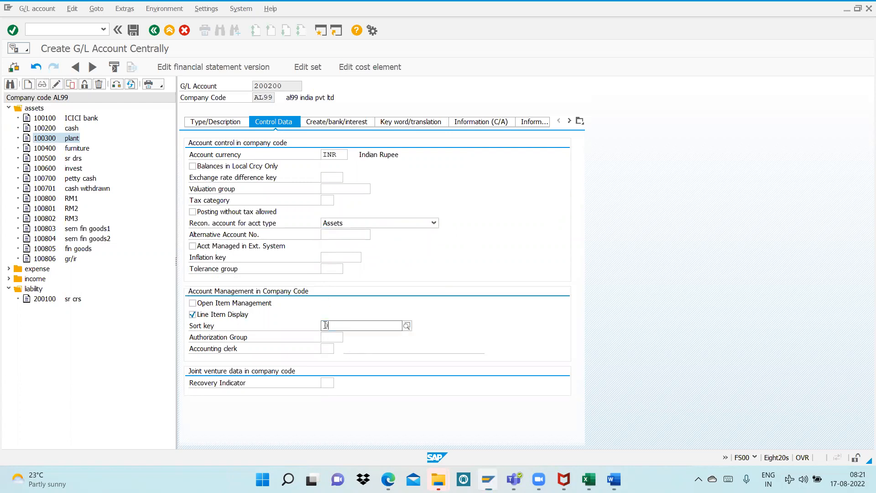
{"action": "type", "text": "018"}
{"action": "key", "text": "Return"}
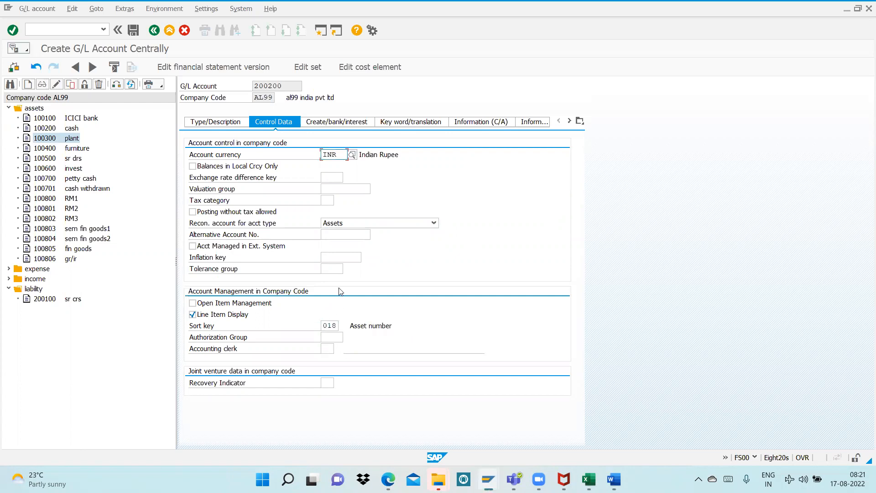
Set the field status group of account 200200 to G067 and save the account
{"action": "left_click", "coordinate": [352, 121]}
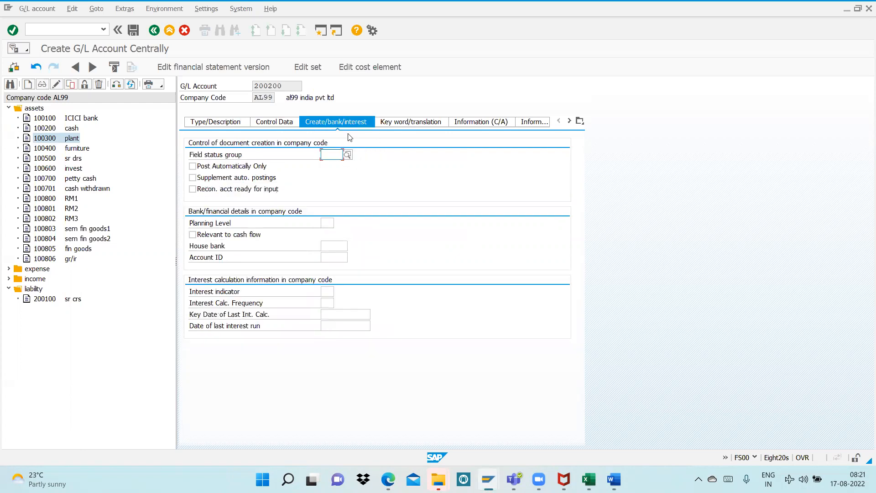
{"action": "type", "text": "g0"}
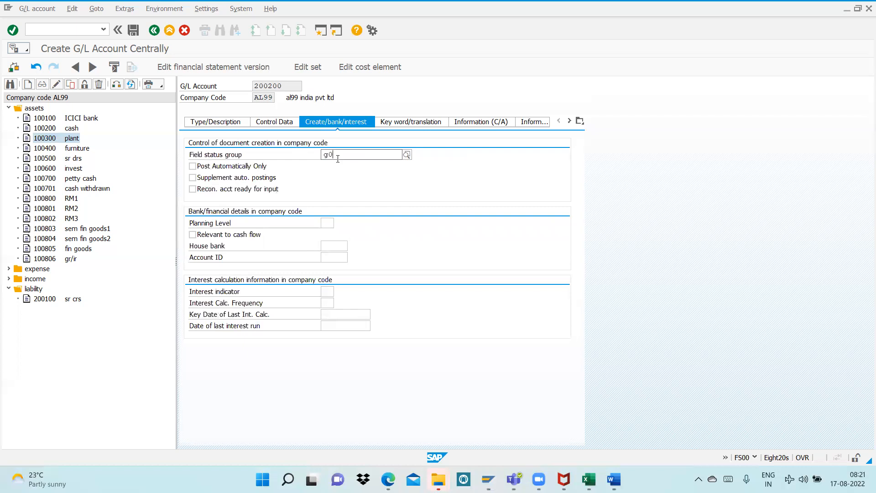
{"action": "type", "text": "67"}
{"action": "key", "text": "Return"}
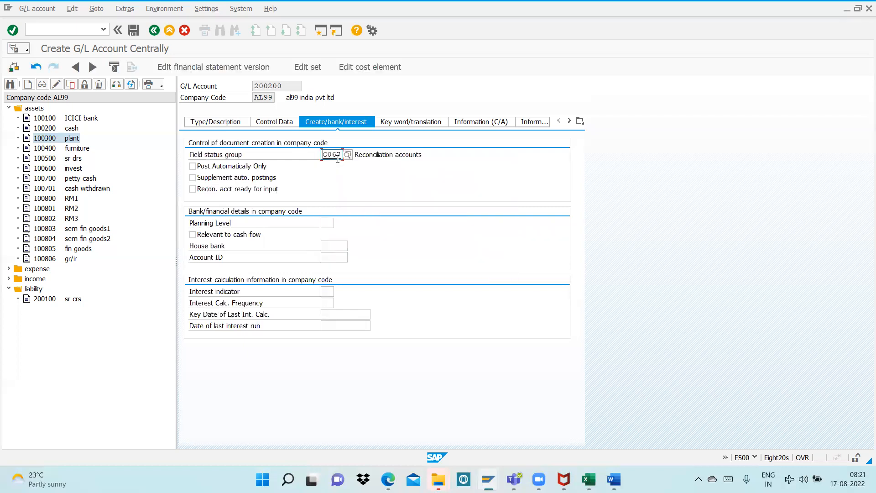
{"action": "key", "text": "ctrl+s"}
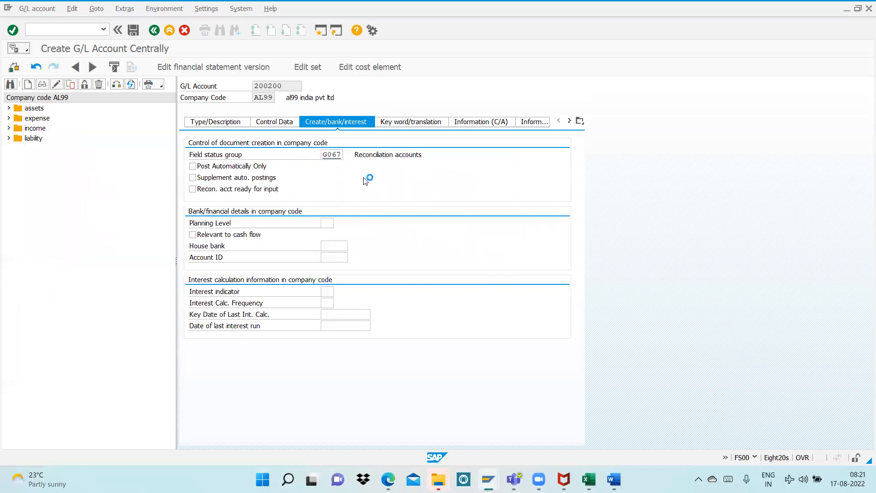
Check the Depreciation Account entry in the Word notes, return to SAP, expand the expense accounts and start new G/L account 400600
{"action": "key", "text": "alt+Tab"}
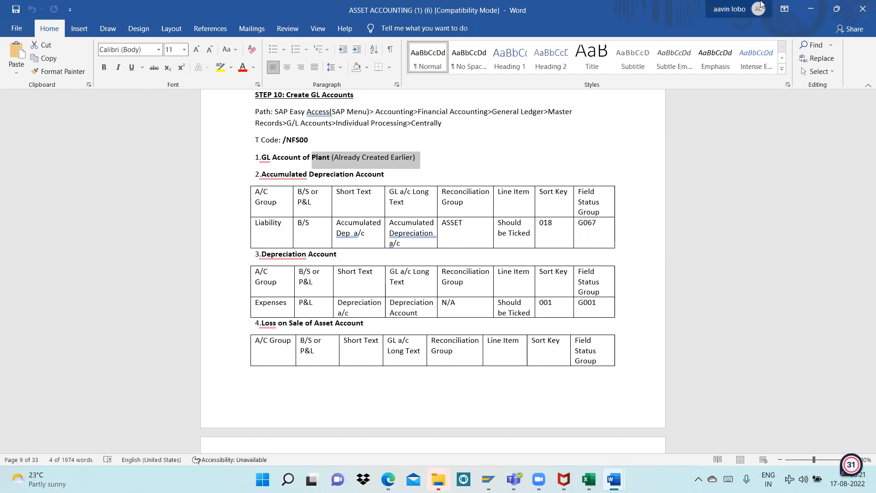
{"action": "key", "text": "alt+Tab"}
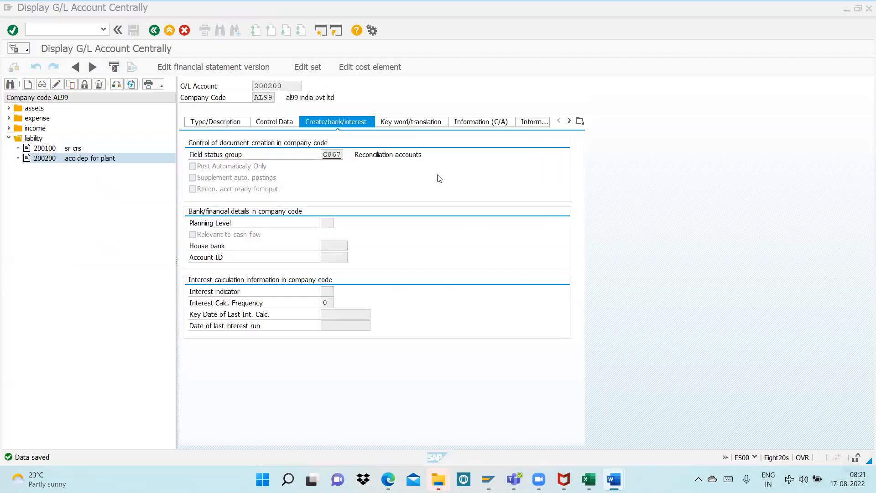
{"action": "left_click", "coordinate": [8, 118]}
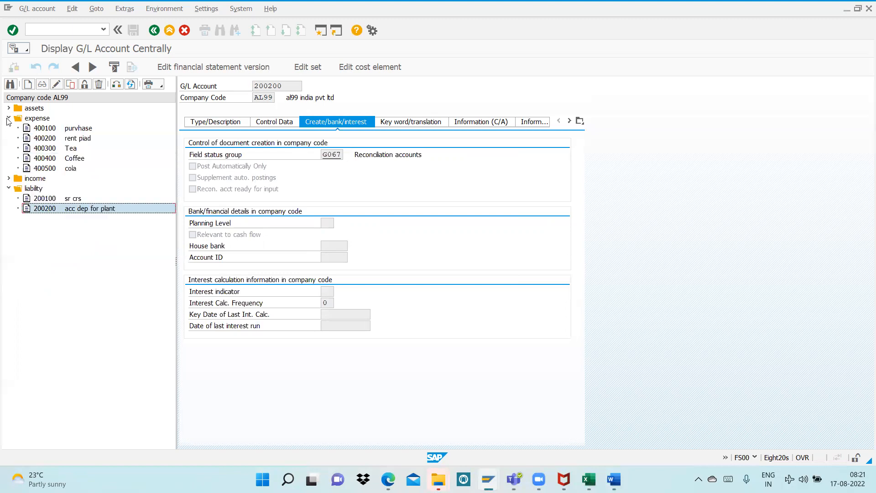
{"action": "left_click", "coordinate": [28, 84]}
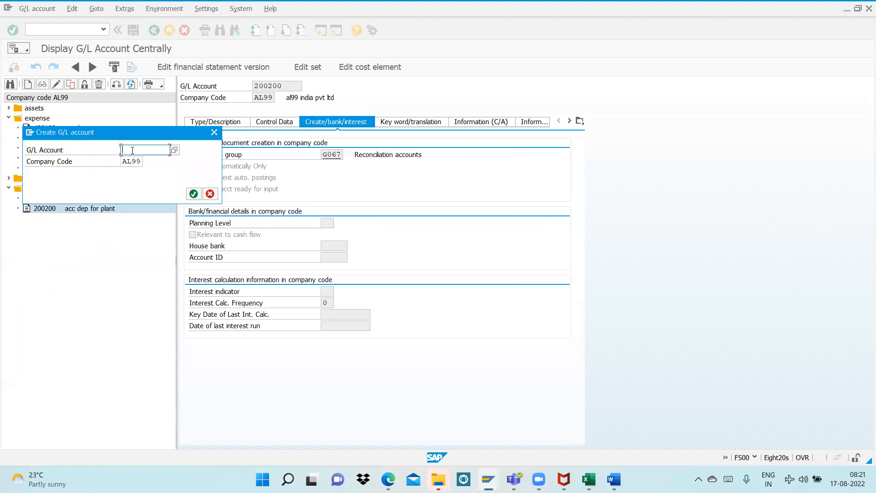
{"action": "type", "text": "400600"}
{"action": "key", "text": "Return"}
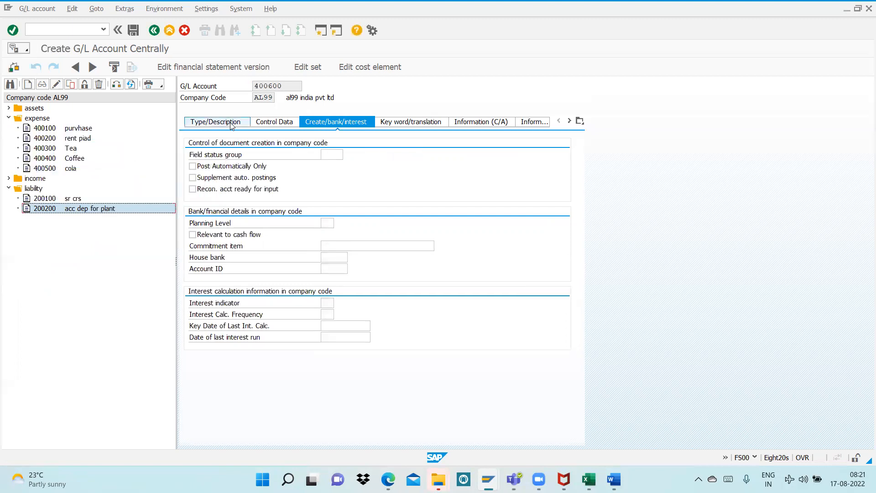
Assign account 400600 to the expense account group and enter "dep" as its short and long text
{"action": "left_click", "coordinate": [346, 155]}
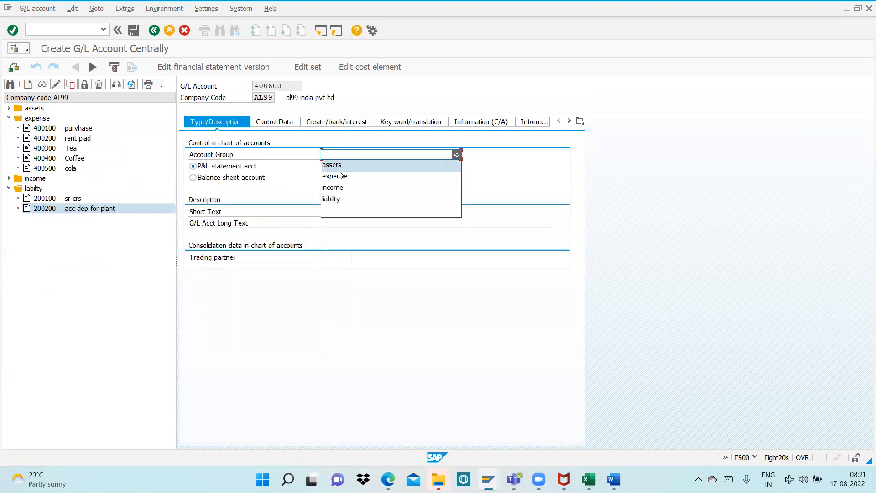
{"action": "left_click", "coordinate": [325, 176]}
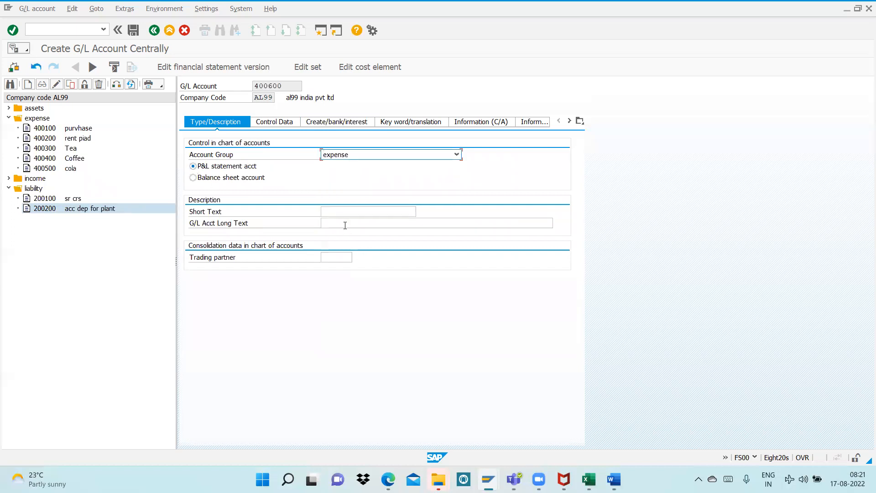
{"action": "left_click", "coordinate": [339, 213]}
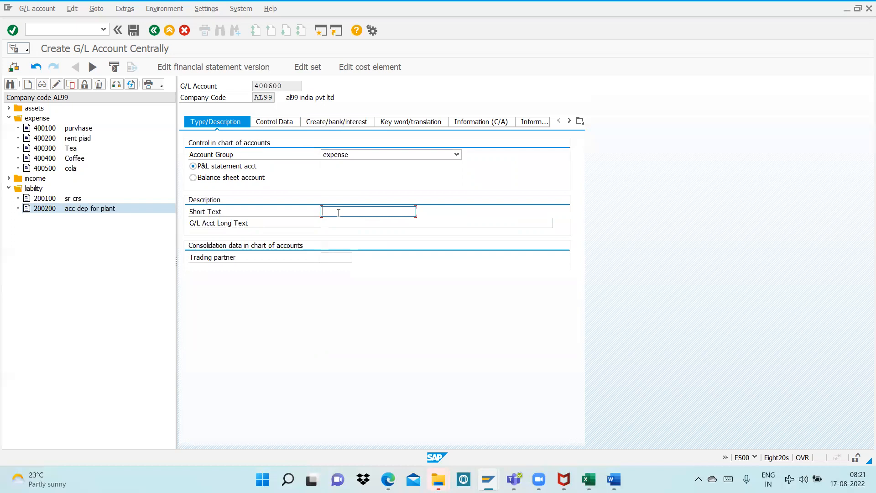
{"action": "key", "text": "Tab"}
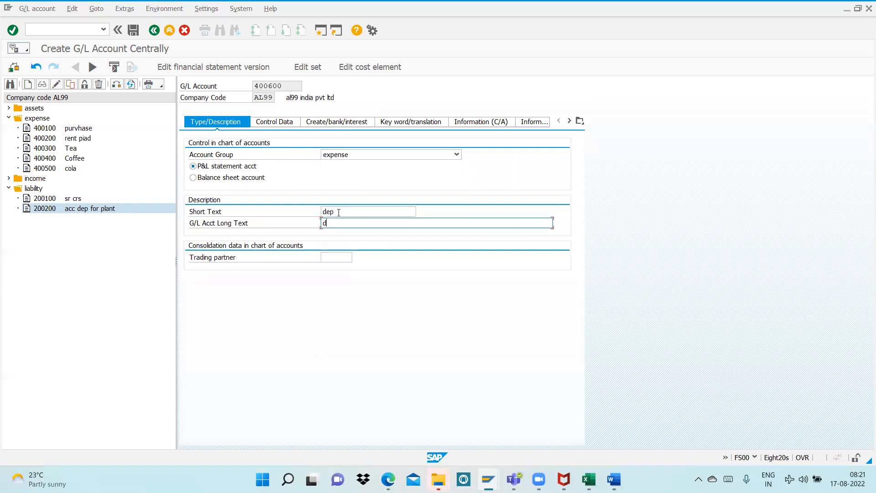
{"action": "type", "text": "dep"}
Enable Line Item Display for account 400600 and set its sort key to 001
{"action": "left_click", "coordinate": [274, 122]}
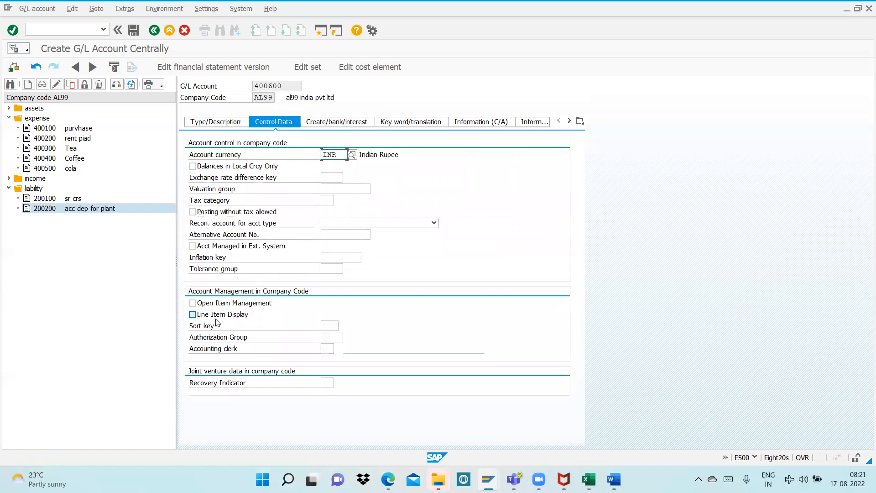
{"action": "left_click", "coordinate": [218, 319]}
{"action": "left_click", "coordinate": [328, 325]}
{"action": "type", "text": "001"}
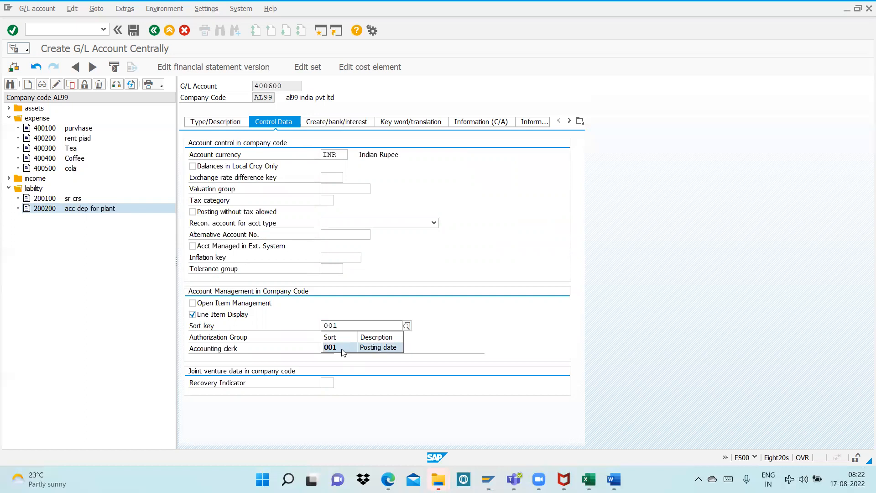
{"action": "left_click", "coordinate": [342, 349]}
Set the field status group of account 400600 to G001 and save the account
{"action": "left_click", "coordinate": [335, 125]}
{"action": "type", "text": "g001"}
{"action": "key", "text": "ctrl+s"}
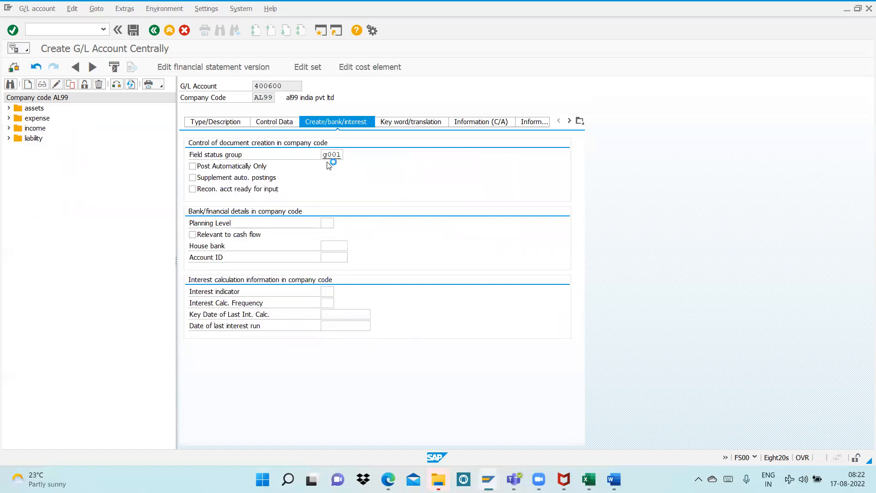
Review the Loss on Sale of Asset Account entry in the Word notes, return to SAP and copy account 400600 as 400601
{"action": "key", "text": "alt+Tab"}
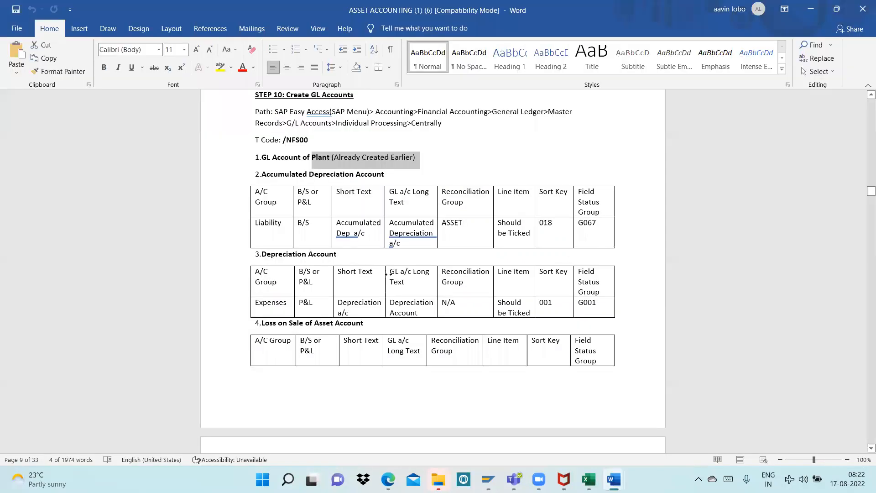
{"action": "scroll", "coordinate": [274, 228], "scroll_direction": "down", "scroll_amount": 2}
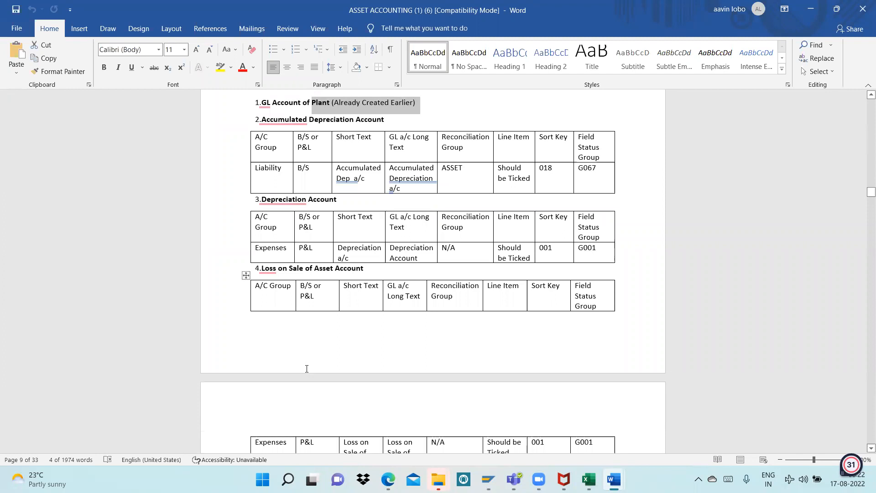
{"action": "scroll", "coordinate": [316, 330], "scroll_direction": "down", "scroll_amount": 1}
{"action": "key", "text": "alt+Tab"}
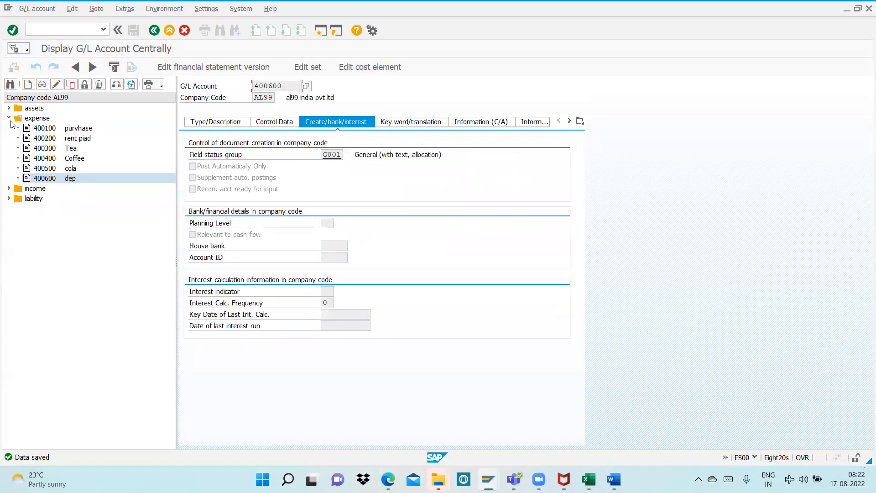
{"action": "left_click", "coordinate": [71, 85]}
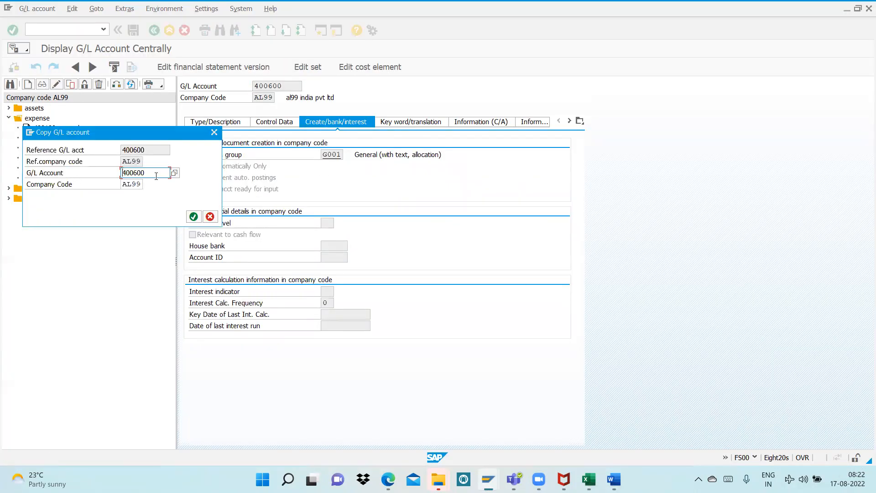
{"action": "key", "text": "BackSpace"}
{"action": "type", "text": "1"}
{"action": "key", "text": "Return"}
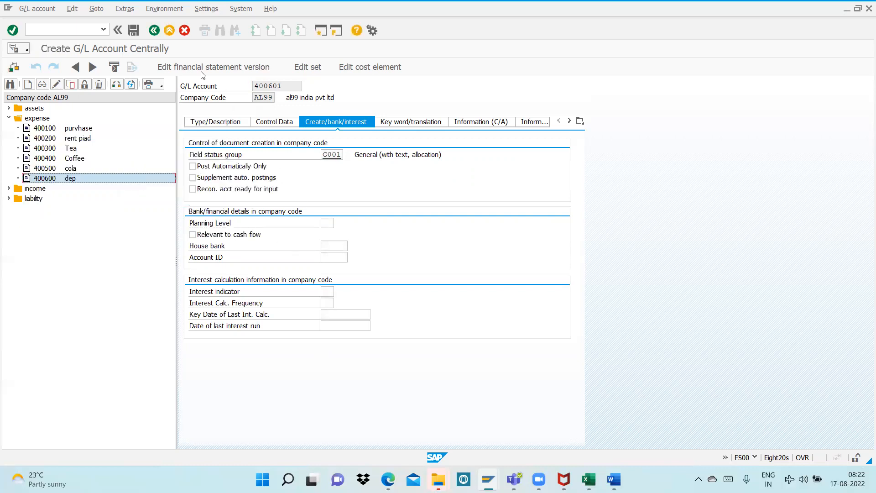
Replace the short text with "loss on sale of asse" and the long text with "loss on sale of asset", and save account 400601
{"action": "left_click", "coordinate": [221, 121]}
{"action": "left_click_drag", "start_coordinate": [361, 215], "coordinate": [311, 209]}
{"action": "type", "text": "loss on sale of a"}
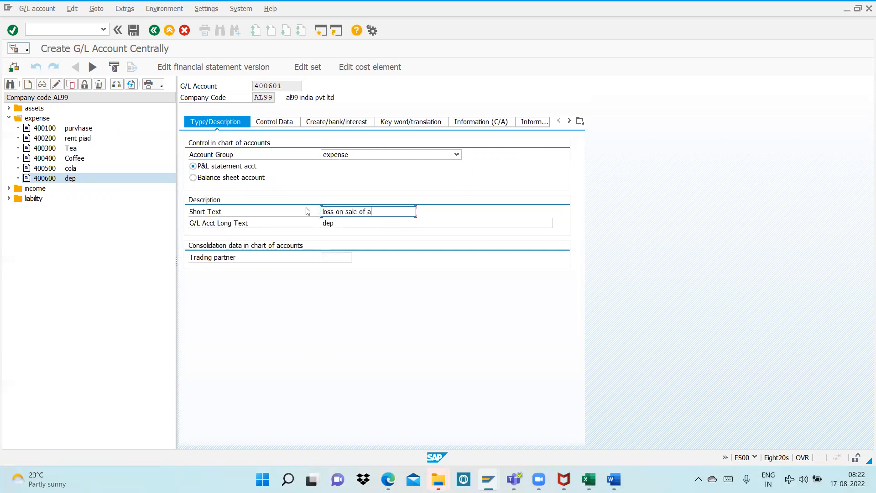
{"action": "type", "text": "sse"}
{"action": "left_click_drag", "start_coordinate": [351, 224], "coordinate": [310, 226]}
{"action": "type", "text": "loss"}
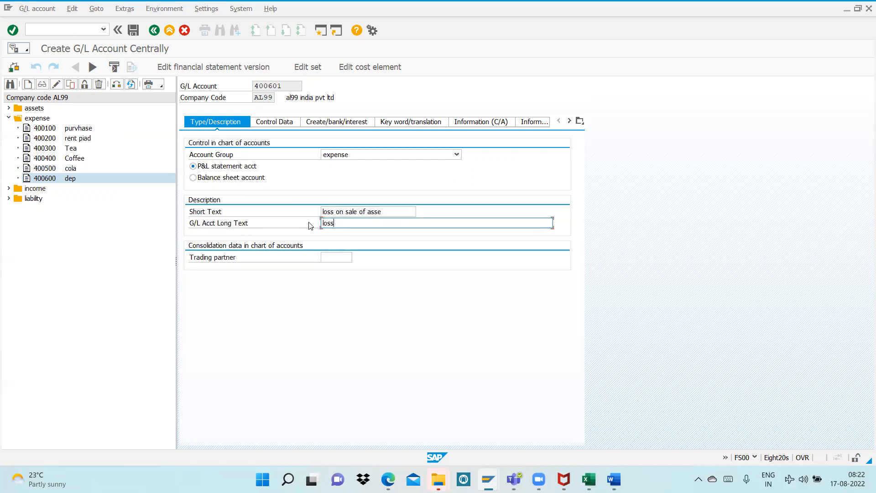
{"action": "type", "text": " on sale of asset"}
{"action": "key", "text": "ctrl+s"}
Review the Loss on Scrap Asset Account entry in the Word notes, return to SAP and copy account 400601 as 400602
{"action": "key", "text": "alt+Tab"}
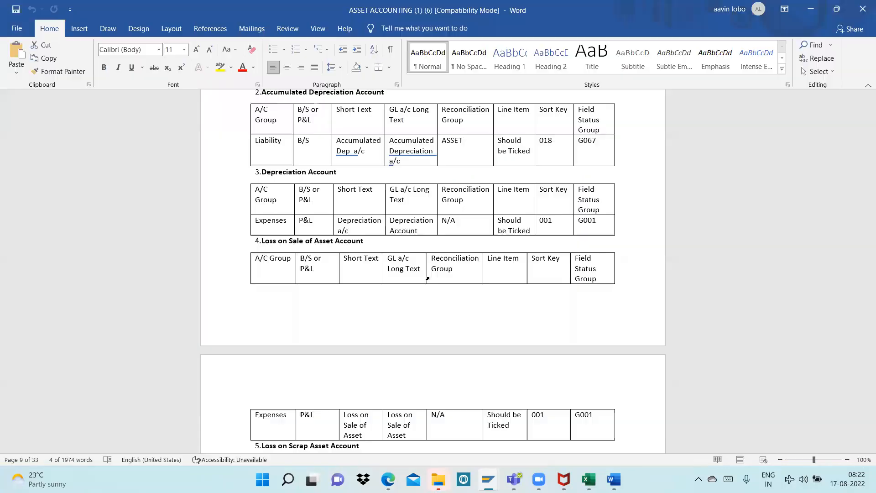
{"action": "scroll", "coordinate": [354, 338], "scroll_direction": "down", "scroll_amount": 5}
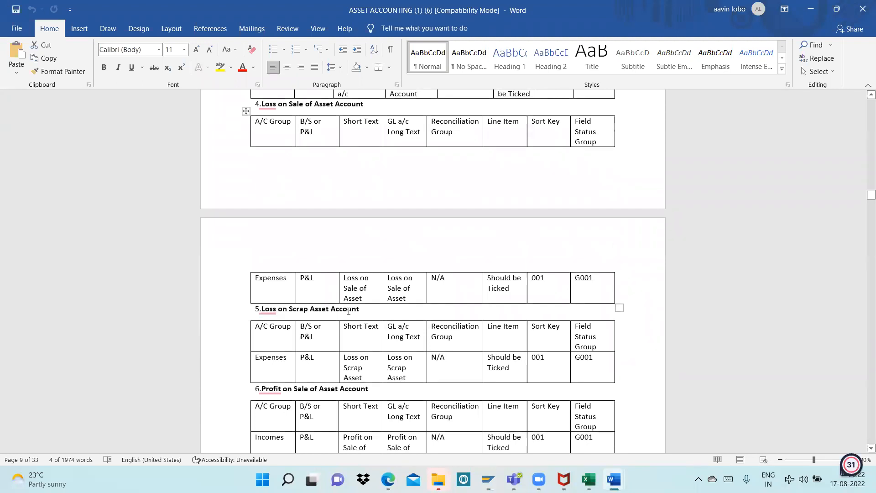
{"action": "key", "text": "alt+Tab"}
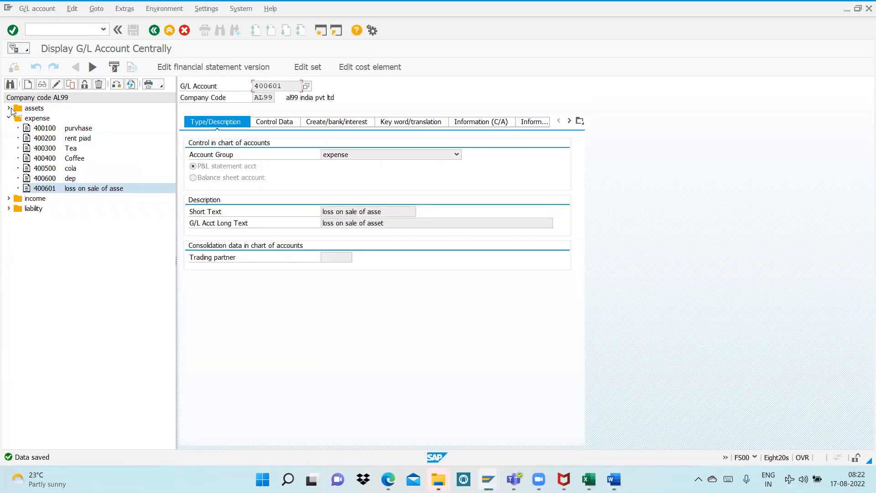
{"action": "left_click", "coordinate": [70, 84]}
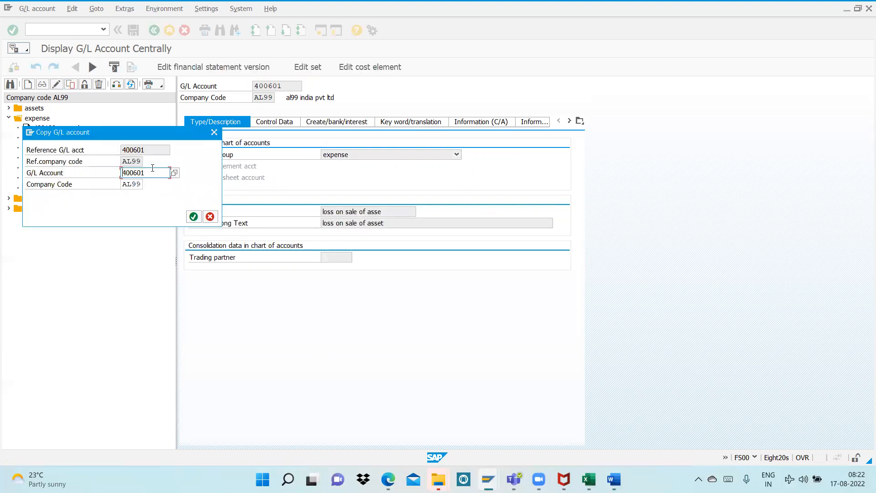
{"action": "key", "text": "BackSpace"}
{"action": "type", "text": "2"}
{"action": "key", "text": "Return"}
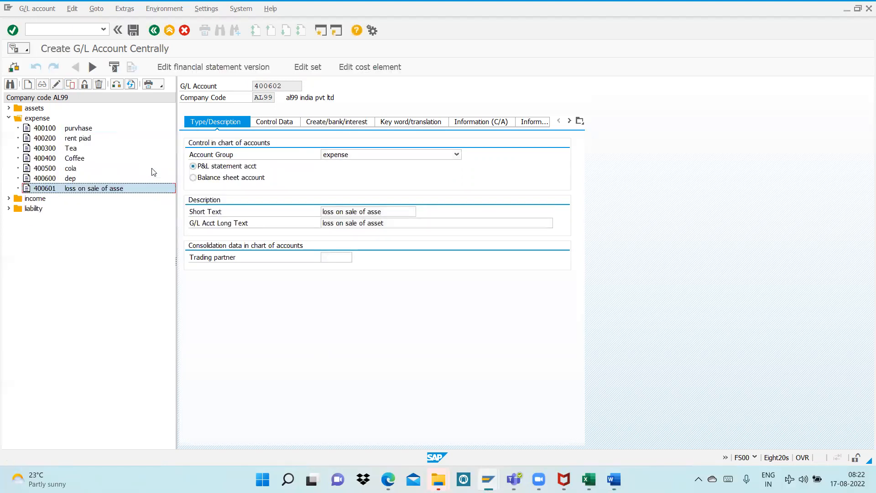
Replace the short text and long text of account 400602 with "loss on scrap" and save the account
{"action": "left_click_drag", "start_coordinate": [395, 209], "coordinate": [348, 212]}
{"action": "type", "text": "scrap"}
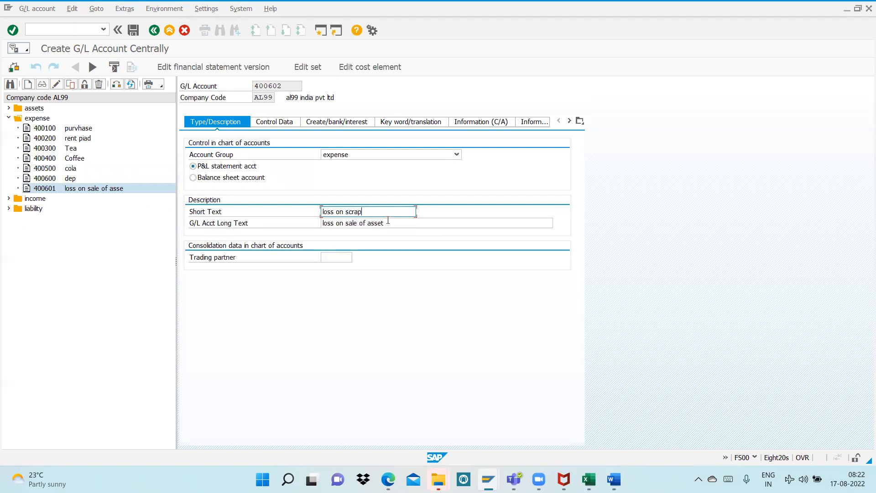
{"action": "left_click_drag", "start_coordinate": [387, 222], "coordinate": [348, 226]}
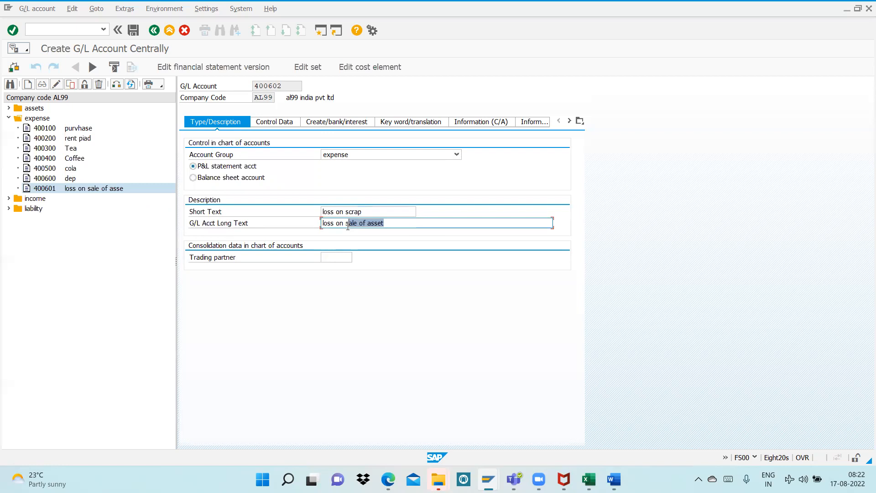
{"action": "type", "text": "crap"}
{"action": "key", "text": "ctrl+s"}
Review the Profit on Sale of Asset Account entry in the Word notes, return to SAP and copy income account 300200 as 300300
{"action": "key", "text": "alt+Tab"}
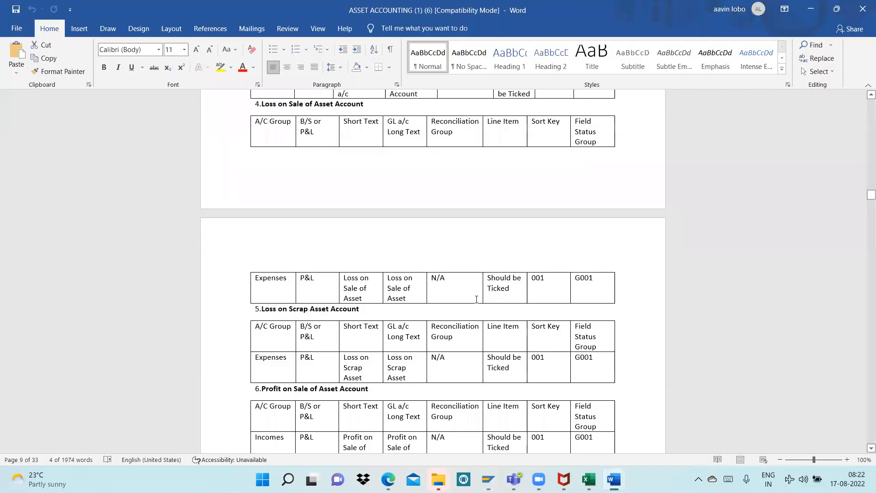
{"action": "scroll", "coordinate": [284, 283], "scroll_direction": "down", "scroll_amount": 3}
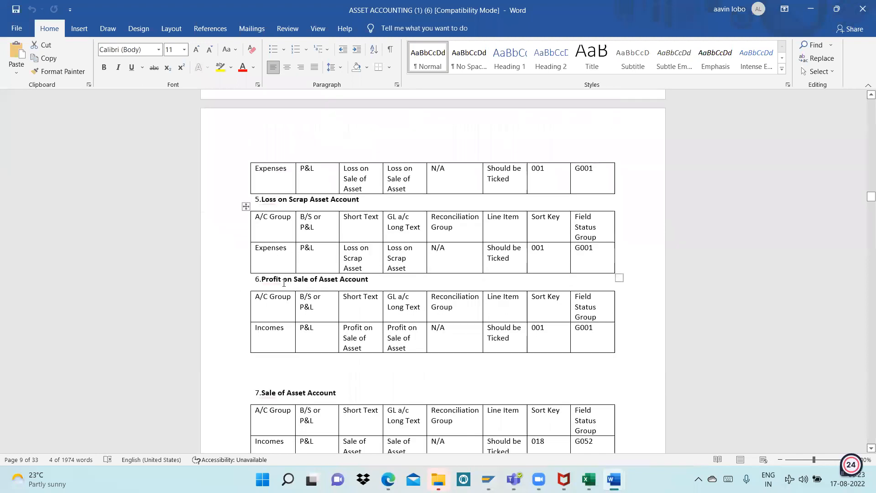
{"action": "key", "text": "alt+Tab"}
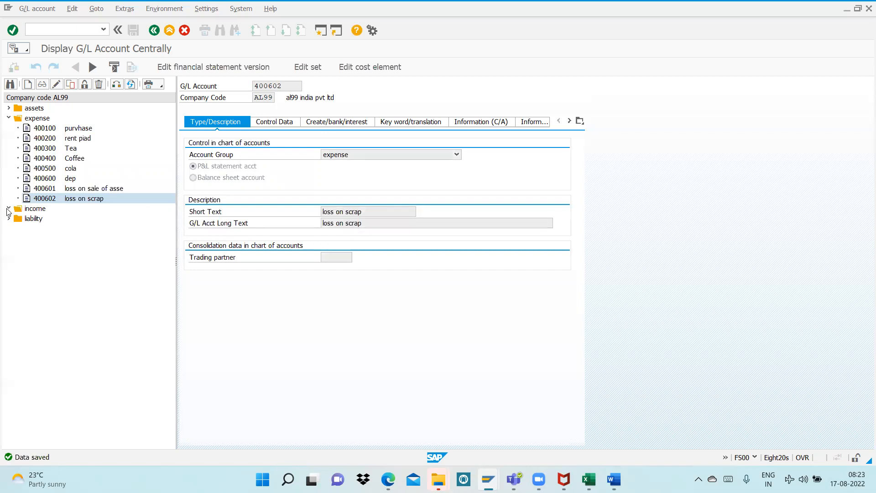
{"action": "left_click", "coordinate": [8, 208]}
{"action": "left_click", "coordinate": [45, 229]}
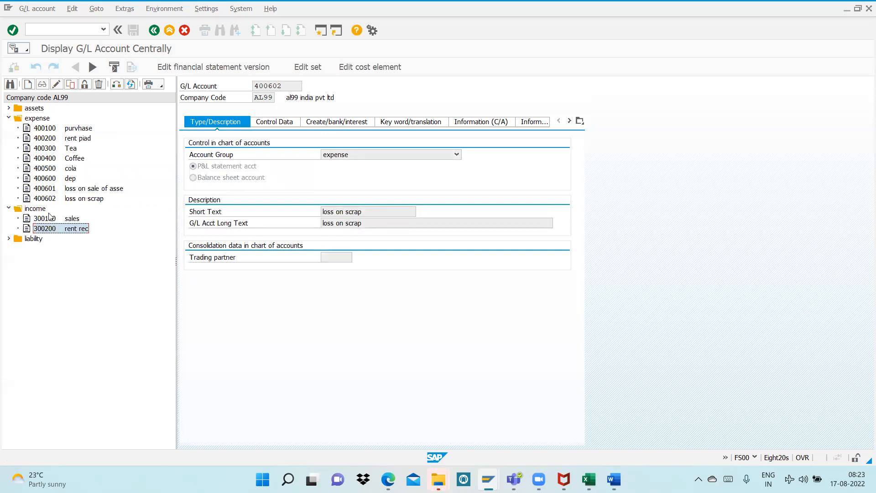
{"action": "left_click", "coordinate": [71, 85]}
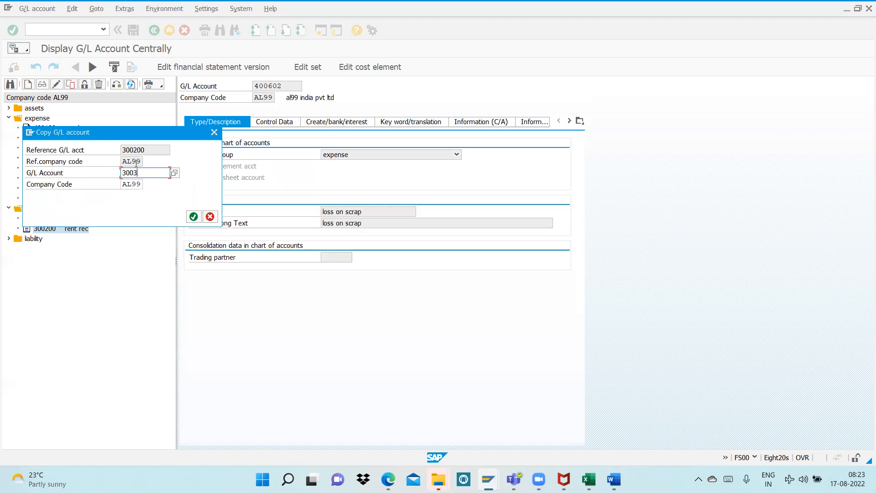
{"action": "key", "text": "Return"}
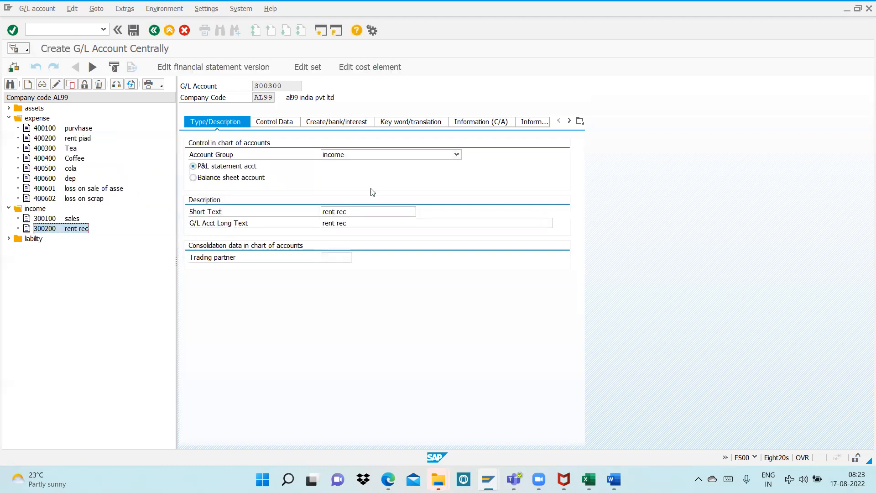
Replace the short text with "profit on sale of as" and the long text with "profit on sale of asset", and save account 300300
{"action": "left_click_drag", "start_coordinate": [361, 211], "coordinate": [318, 223]}
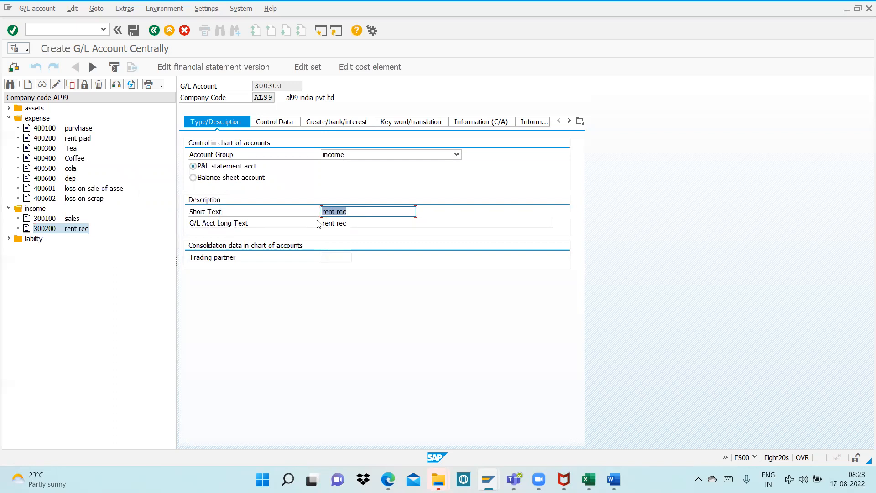
{"action": "type", "text": "profit on sale odf as"}
{"action": "key", "text": "Tab"}
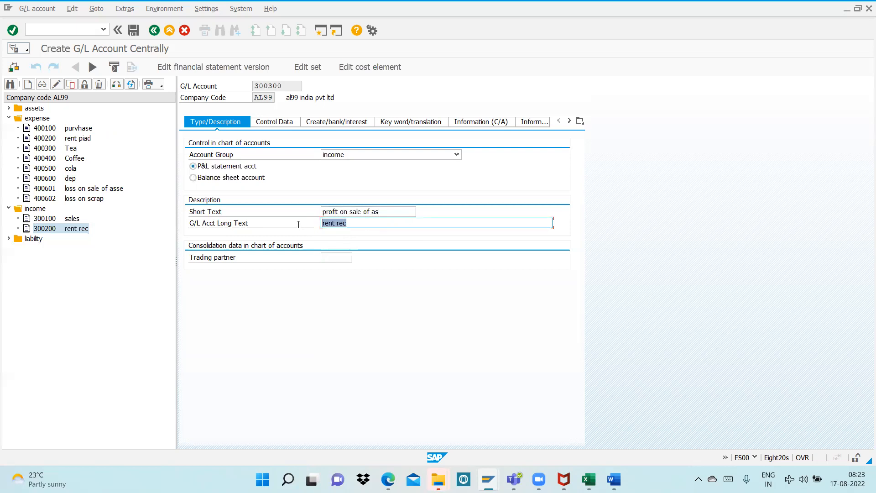
{"action": "type", "text": "profi"}
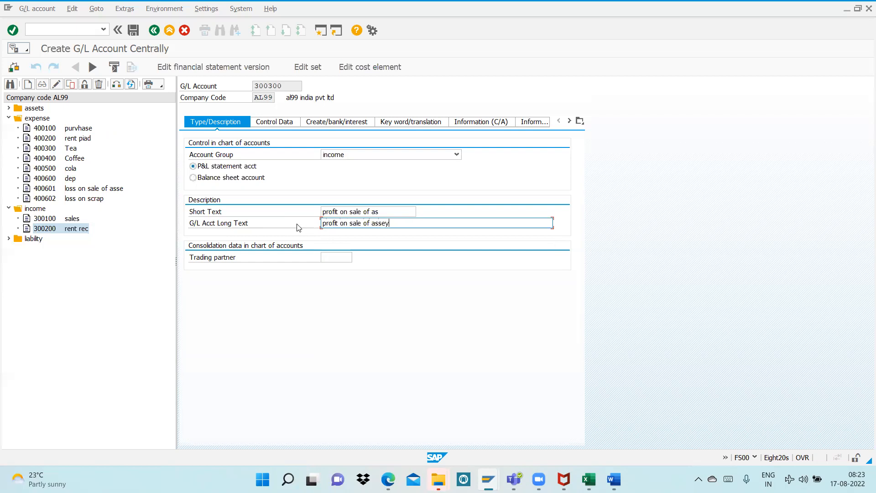
{"action": "key", "text": "ctrl+s"}
Review the Sale of Asset Account entry in the Word notes, return to SAP and copy account 300300 as 300400
{"action": "key", "text": "alt+Tab"}
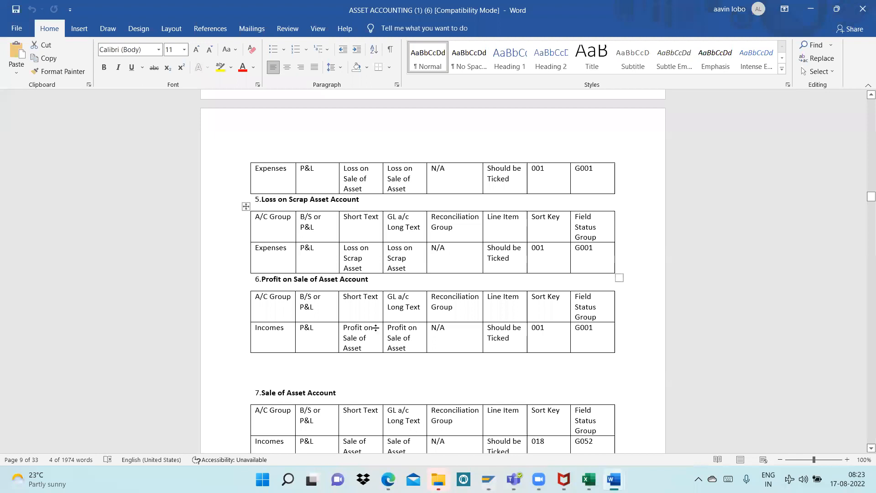
{"action": "scroll", "coordinate": [375, 327], "scroll_direction": "down", "scroll_amount": 4}
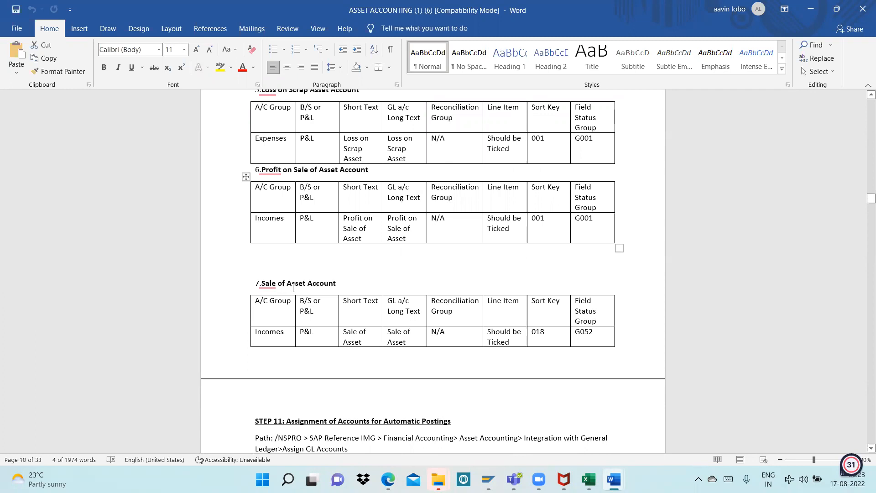
{"action": "left_click_drag", "start_coordinate": [594, 333], "coordinate": [570, 332]}
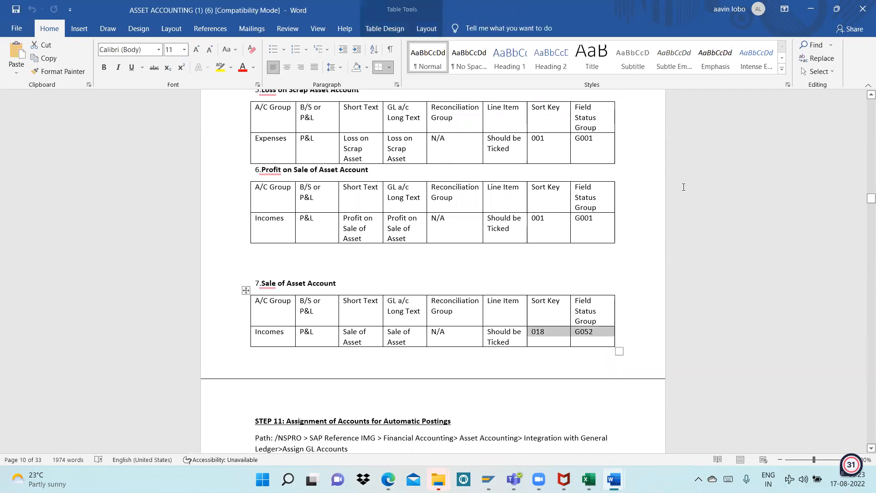
{"action": "scroll", "coordinate": [544, 257], "scroll_direction": "down", "scroll_amount": 2}
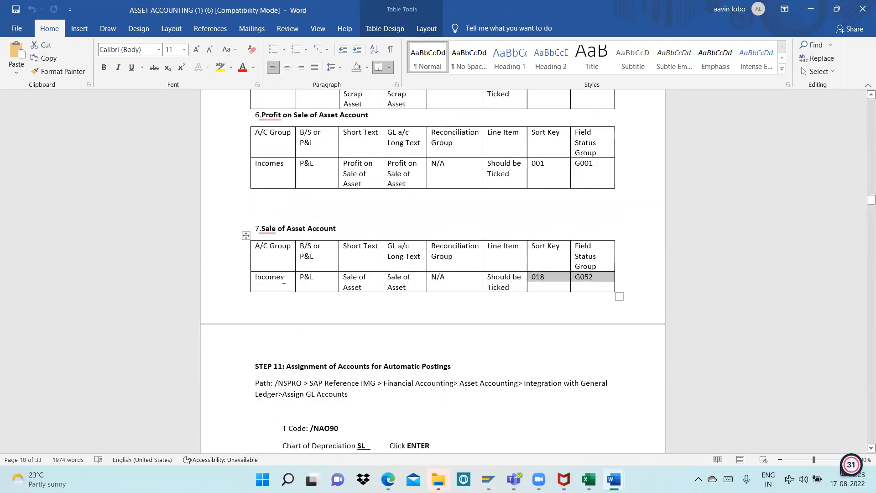
{"action": "key", "text": "alt+Tab"}
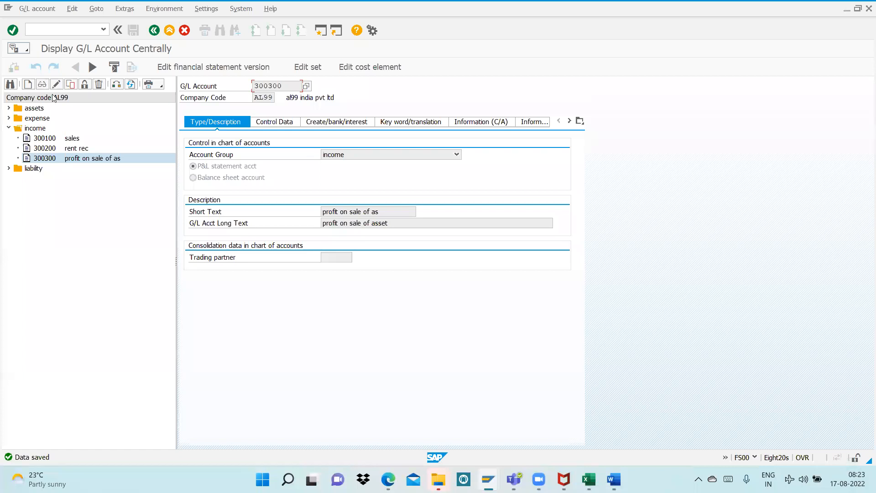
{"action": "left_click", "coordinate": [70, 84]}
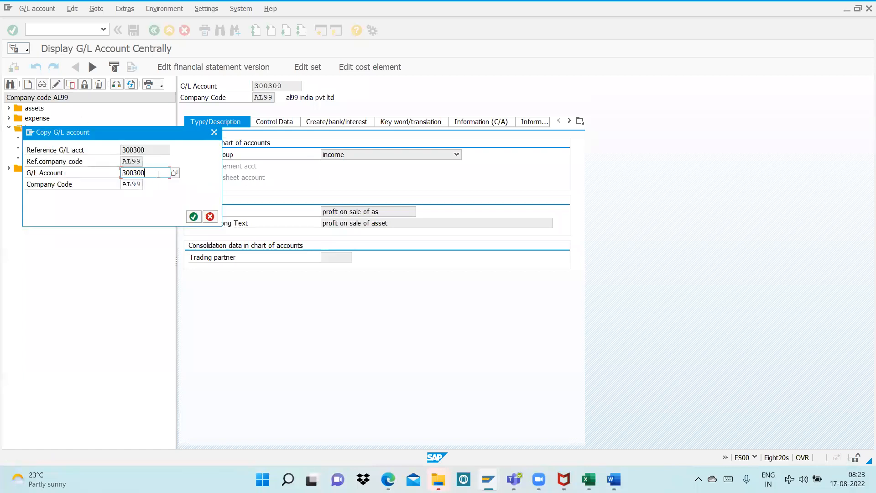
{"action": "key", "text": "BackSpace"}
{"action": "key", "text": "BackSpace"}
{"action": "key", "text": "BackSpace"}
{"action": "type", "text": "400"}
{"action": "key", "text": "Return"}
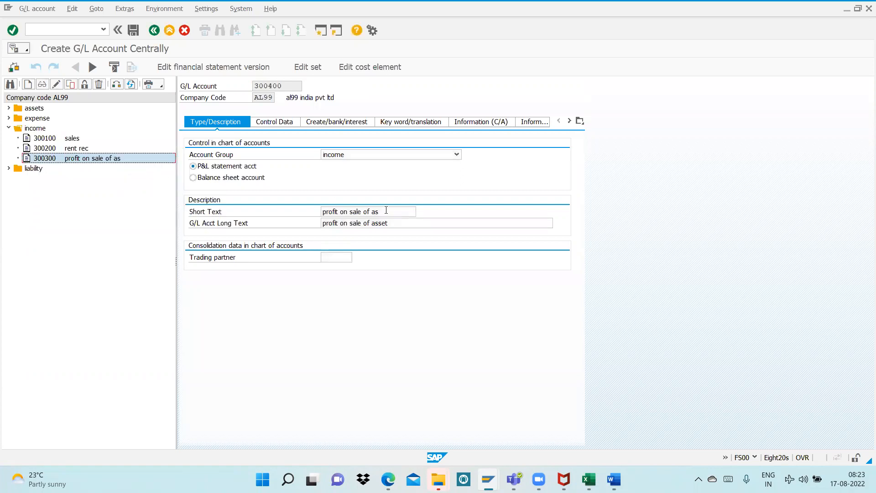
Replace the short text and long text of account 300400 with "sale of asset"
{"action": "left_click_drag", "start_coordinate": [380, 212], "coordinate": [293, 218]}
{"action": "type", "text": "sale"}
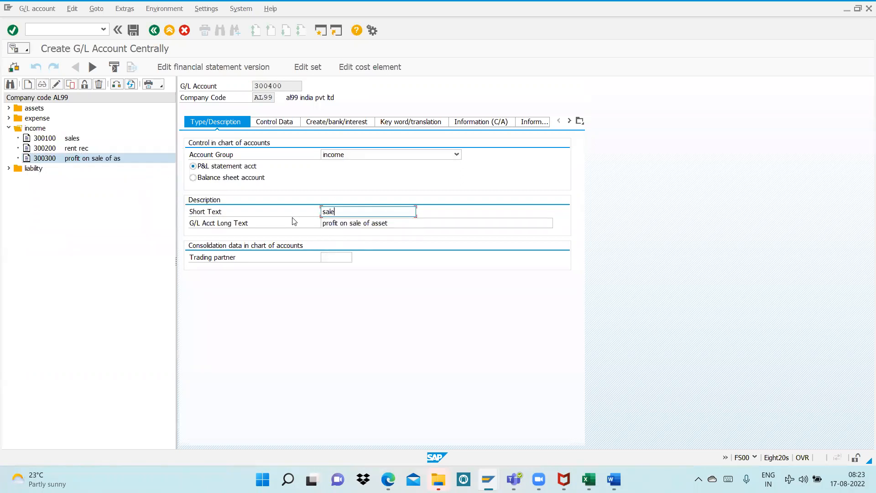
{"action": "type", "text": " of assey"}
{"action": "left_click_drag", "start_coordinate": [388, 223], "coordinate": [307, 231]}
{"action": "type", "text": "sale"}
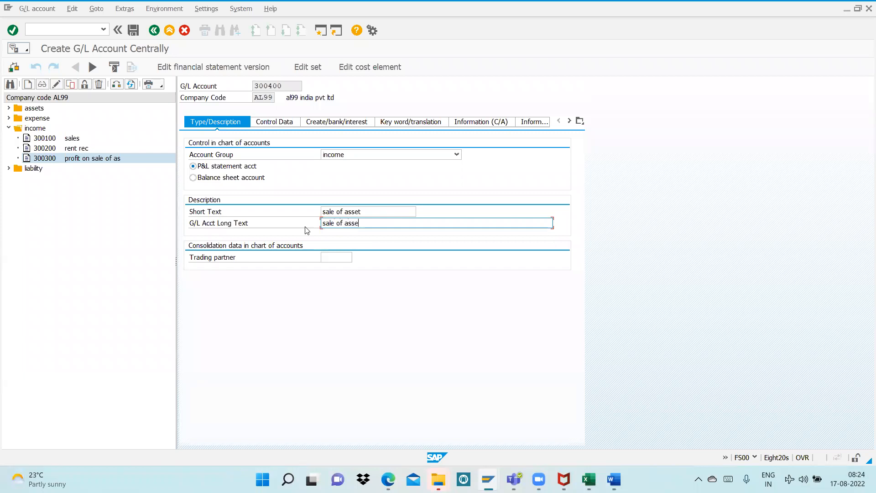
Check the Sale of Asset Account settings in the Word notes and set the sort key of account 300400 to 018 in SAP
{"action": "key", "text": "alt+Tab"}
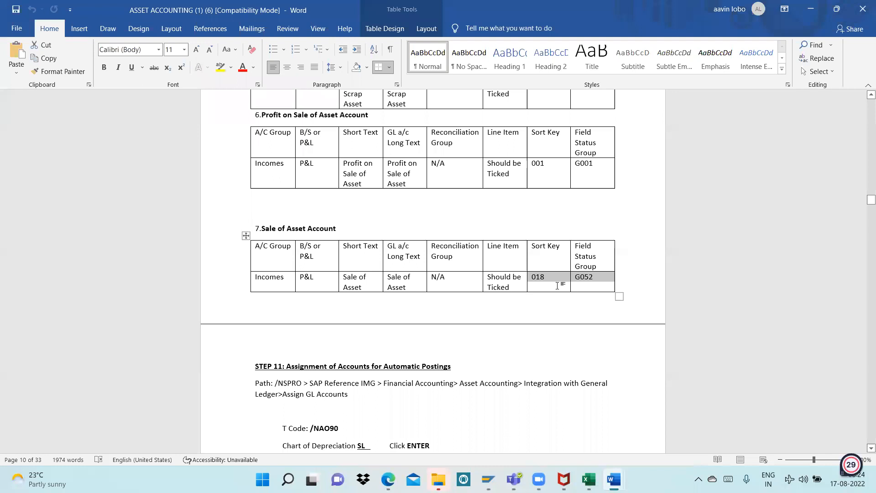
{"action": "key", "text": "alt+Tab"}
{"action": "left_click", "coordinate": [274, 121]}
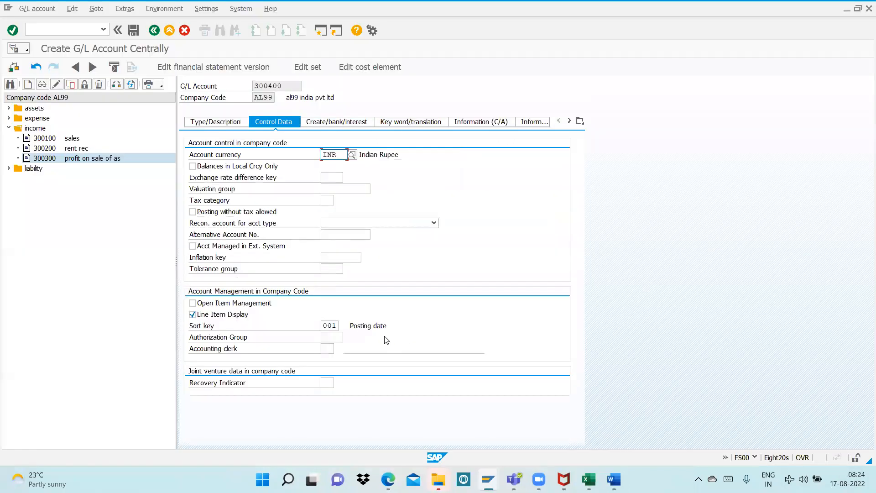
{"action": "left_click", "coordinate": [336, 325]}
{"action": "double_click", "coordinate": [336, 325]}
{"action": "type", "text": "1"}
{"action": "key", "text": "BackSpace"}
{"action": "type", "text": "018"}
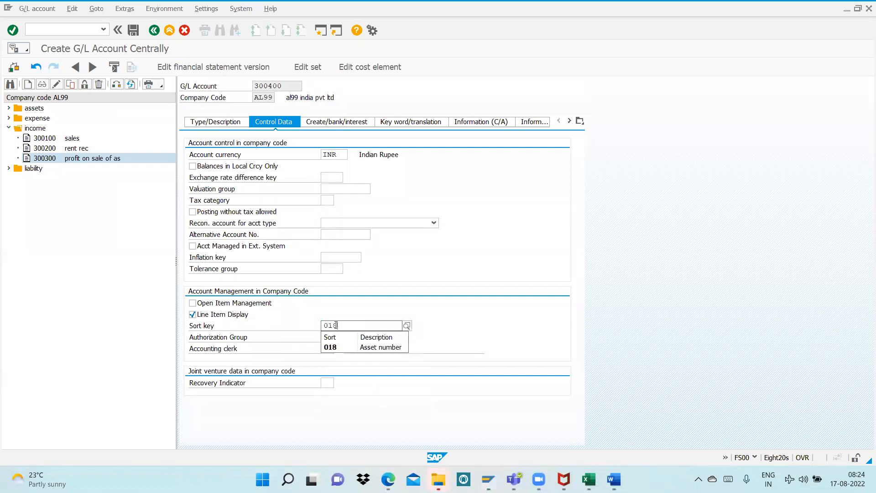
{"action": "left_click", "coordinate": [342, 347]}
Set the field status group of account 300400 to G052 and save the account
{"action": "left_click", "coordinate": [345, 122]}
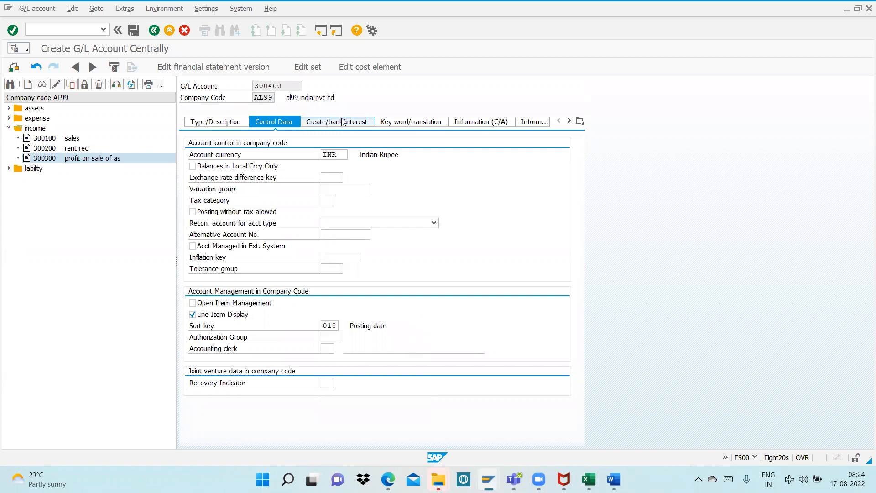
{"action": "left_click", "coordinate": [348, 154]}
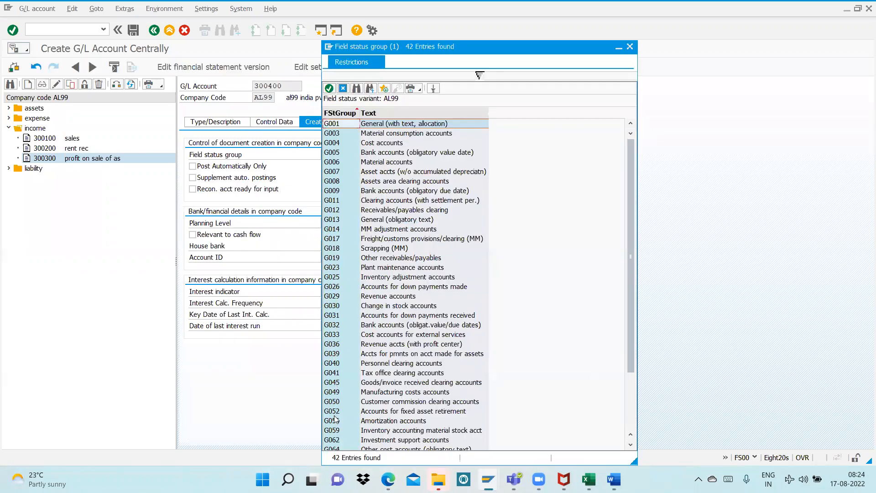
{"action": "left_click", "coordinate": [428, 411]}
{"action": "key", "text": "Escape"}
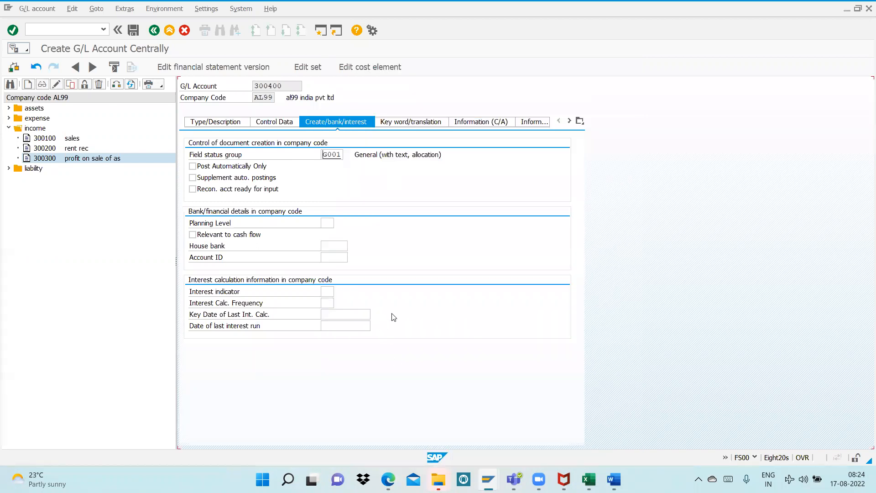
{"action": "key", "text": "ctrl+s"}
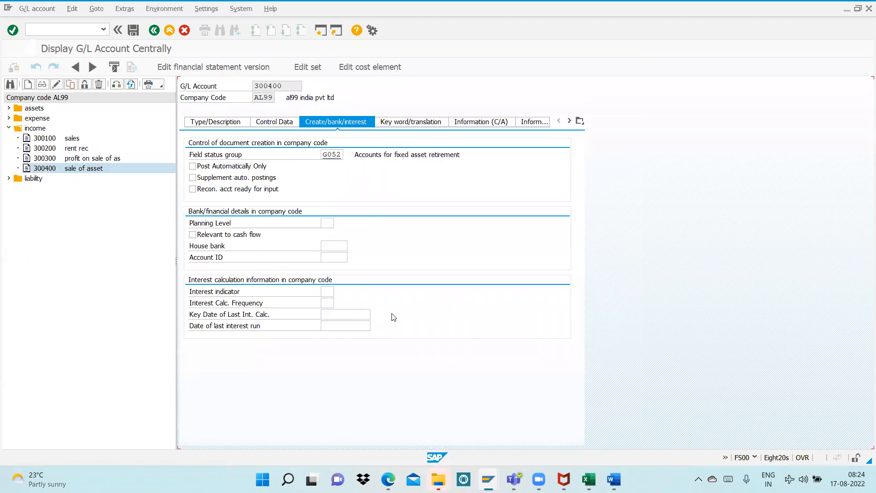
Return to Step 10 in the Word notes and highlight the Plant and Accumulated Depreciation account entries for review
{"action": "key", "text": "alt+Tab"}
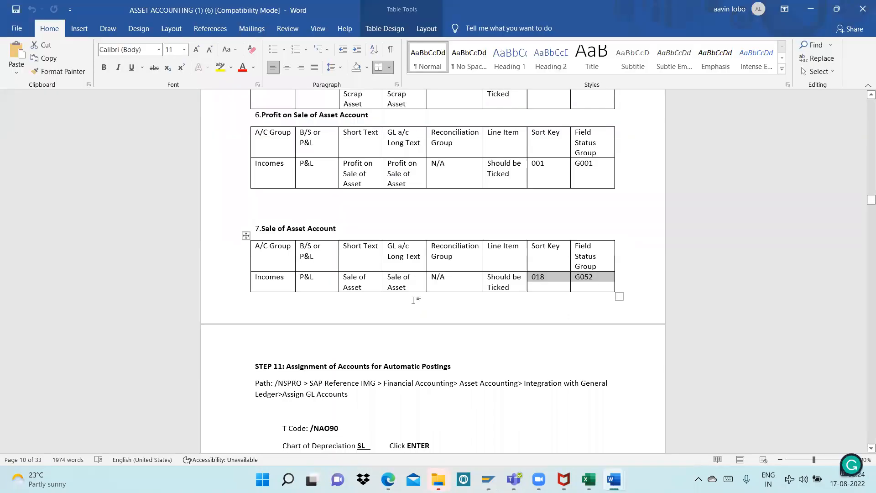
{"action": "scroll", "coordinate": [409, 303], "scroll_direction": "up", "scroll_amount": 10}
{"action": "scroll", "coordinate": [410, 301], "scroll_direction": "up", "scroll_amount": 5}
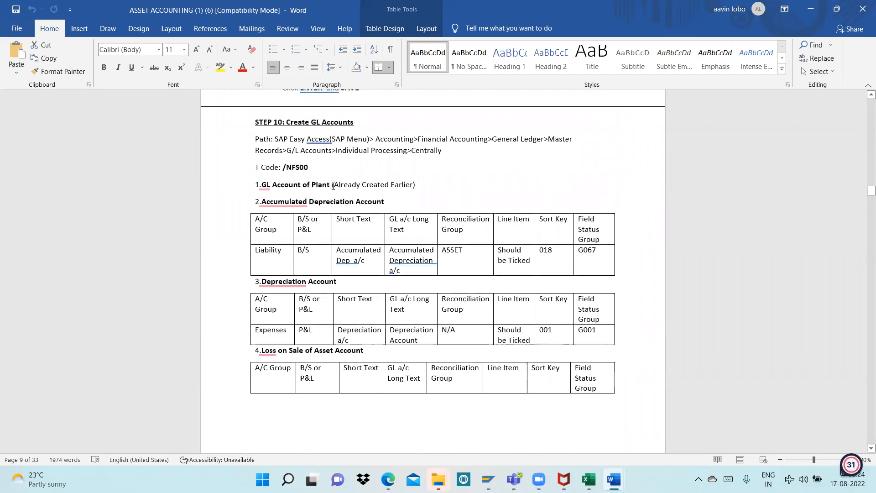
{"action": "left_click_drag", "start_coordinate": [604, 267], "coordinate": [236, 189]}
{"action": "left_click", "coordinate": [246, 192]}
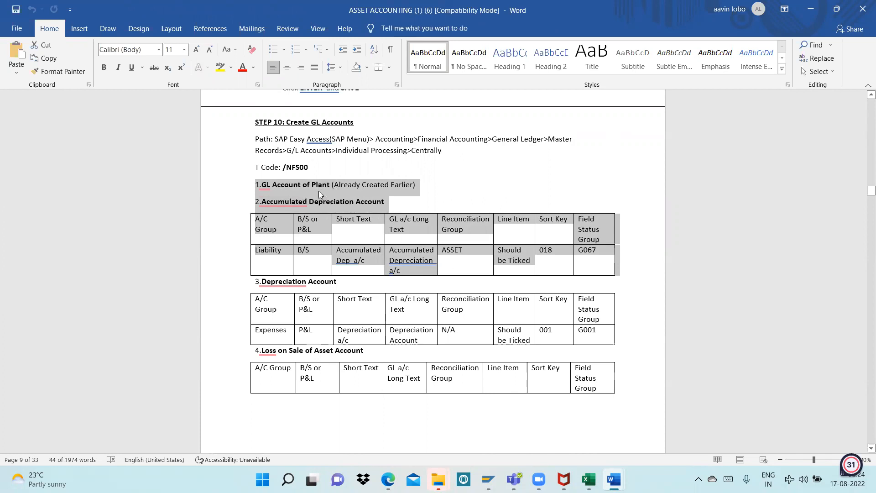
Find Step 11, Assignment of Accounts for Automatic Postings, in the Word notes and highlight its transaction code /NAO90
{"action": "mouse_move", "coordinate": [278, 204]}
{"action": "scroll", "coordinate": [431, 208], "scroll_direction": "down", "scroll_amount": 4}
{"action": "scroll", "coordinate": [365, 249], "scroll_direction": "down", "scroll_amount": 10}
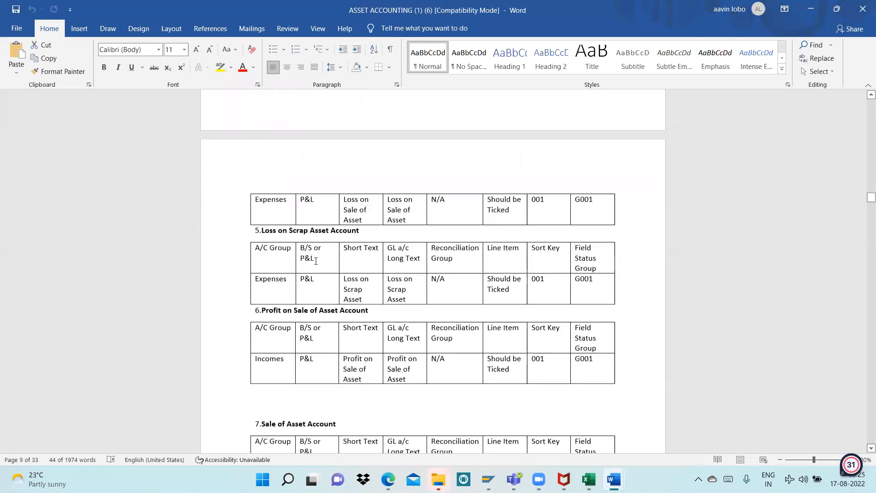
{"action": "scroll", "coordinate": [298, 264], "scroll_direction": "down", "scroll_amount": 7}
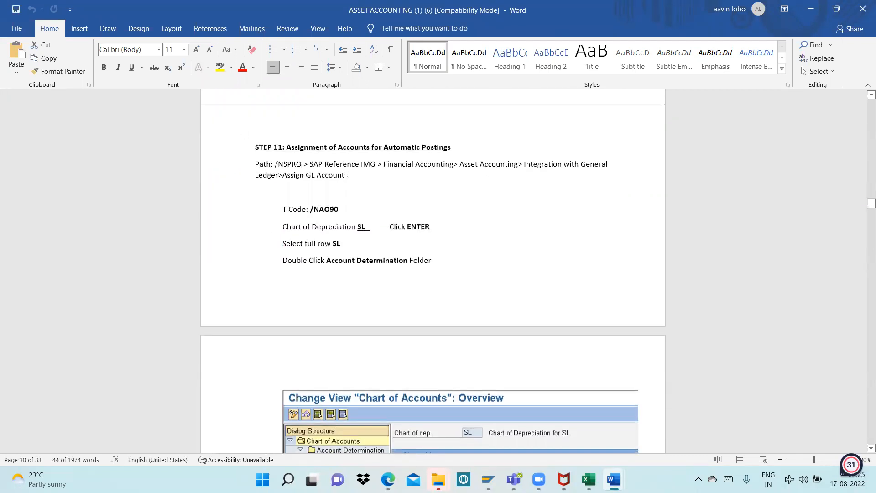
{"action": "left_click_drag", "start_coordinate": [341, 210], "coordinate": [284, 205]}
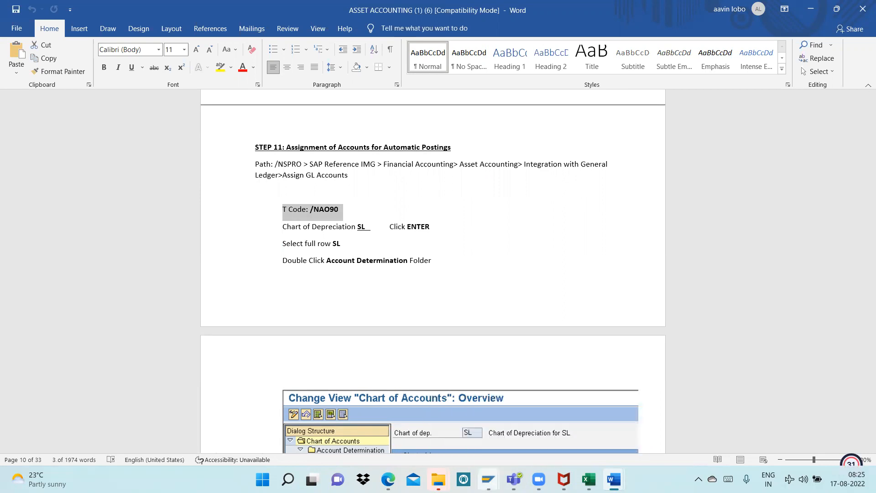
Switch to SAP and run transaction AO90 for chart of depreciation AL99
{"action": "left_click", "coordinate": [504, 442]}
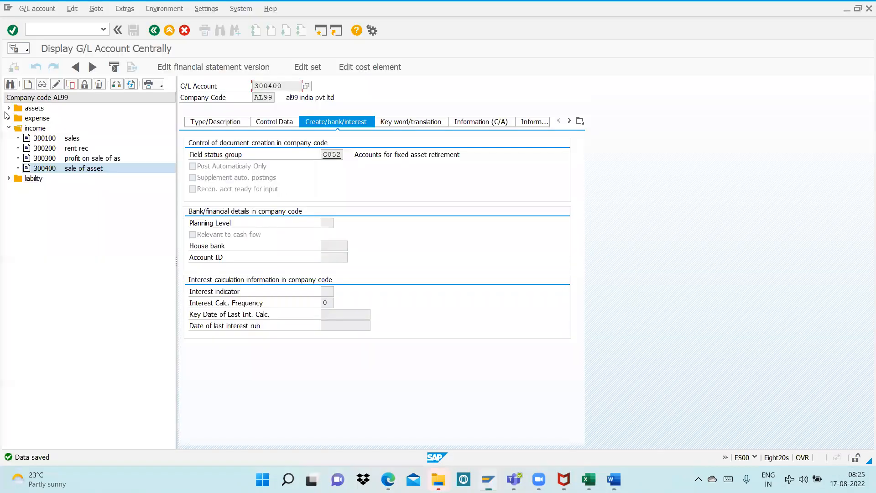
{"action": "left_click", "coordinate": [35, 28]}
{"action": "key", "text": "Return"}
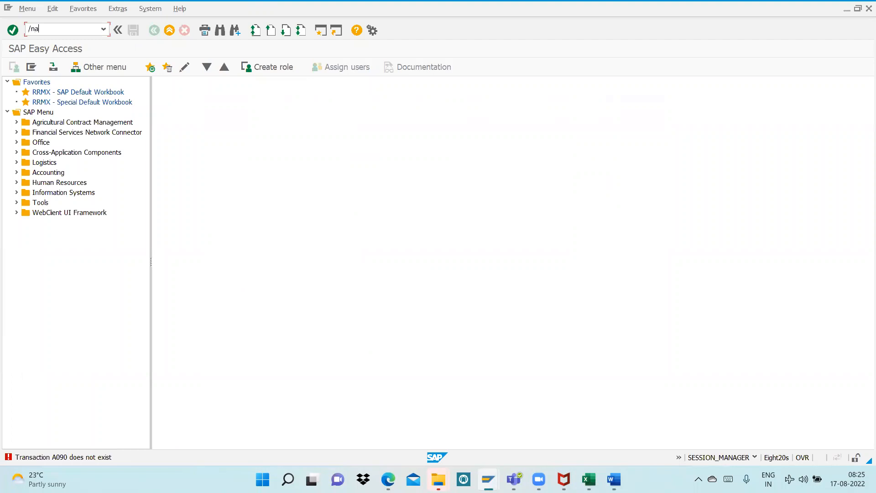
{"action": "key", "text": "Return"}
{"action": "type", "text": "/nao90"}
{"action": "key", "text": "Return"}
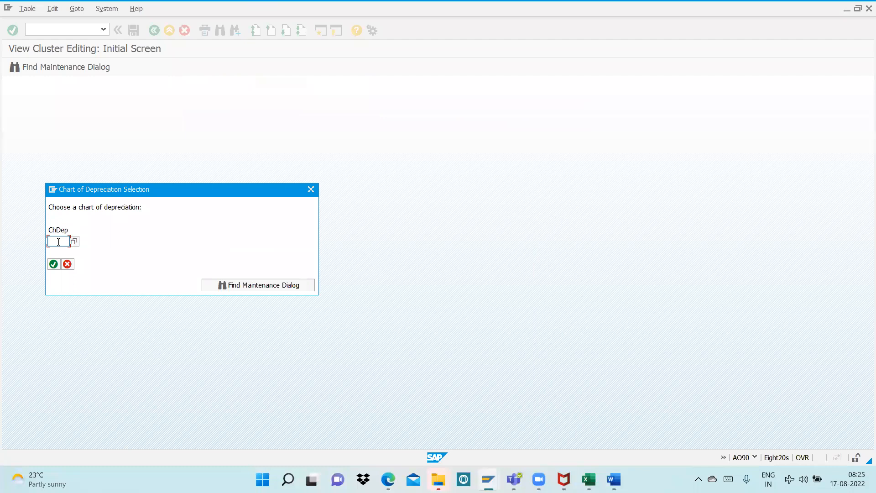
{"action": "type", "text": "a19"}
{"action": "key", "text": "Return"}
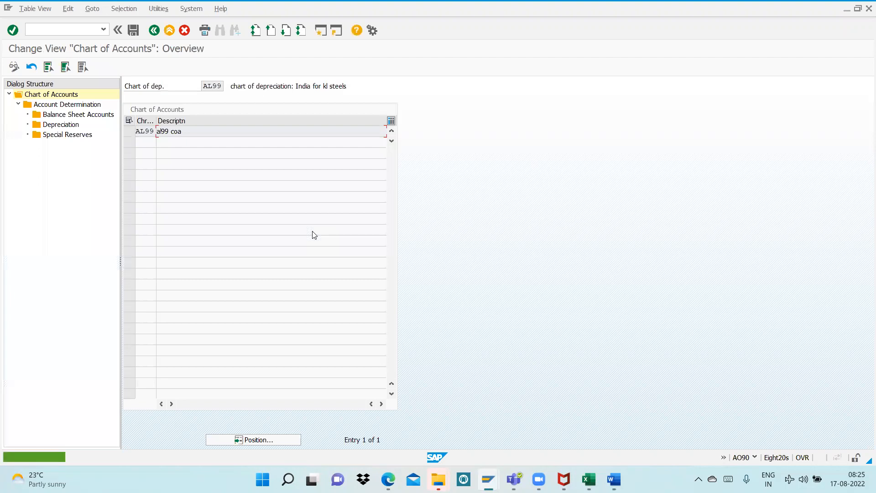
Open the balance sheet accounts of account determination A9000 (plant) within chart of accounts AL99
{"action": "left_click", "coordinate": [128, 132]}
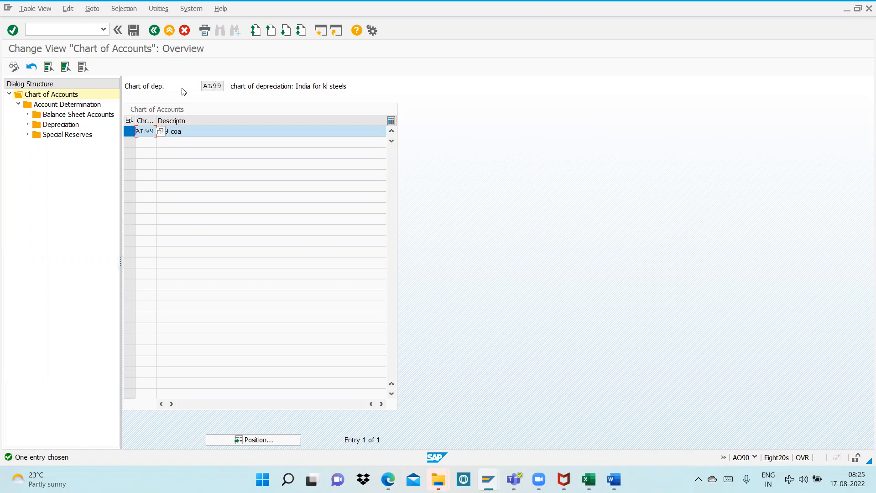
{"action": "double_click", "coordinate": [71, 106]}
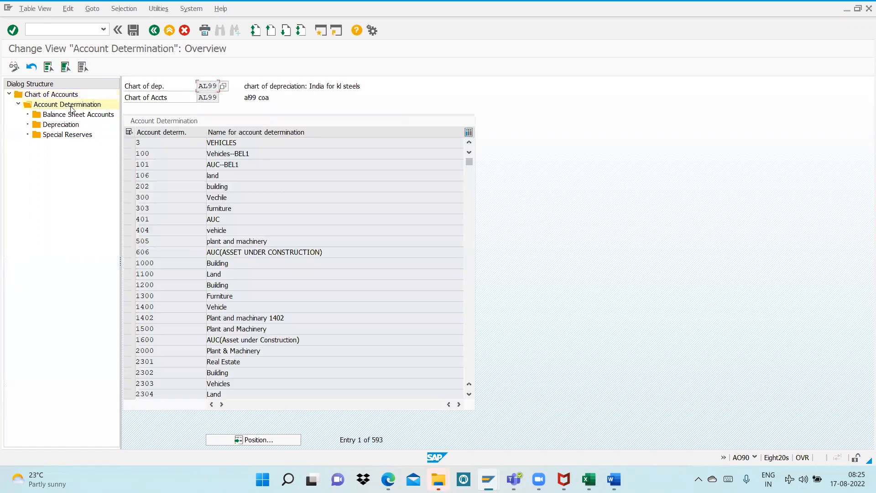
{"action": "left_click", "coordinate": [250, 438]}
{"action": "type", "text": "a900"}
{"action": "key", "text": "Return"}
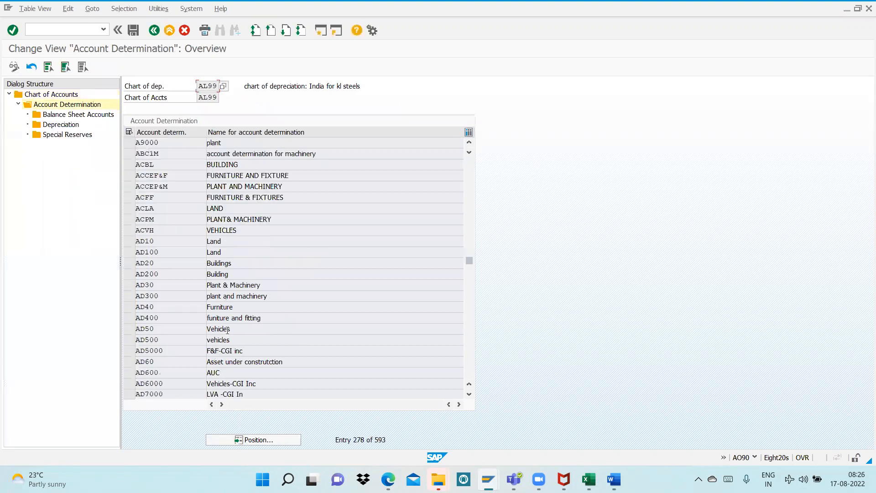
{"action": "left_click", "coordinate": [128, 143]}
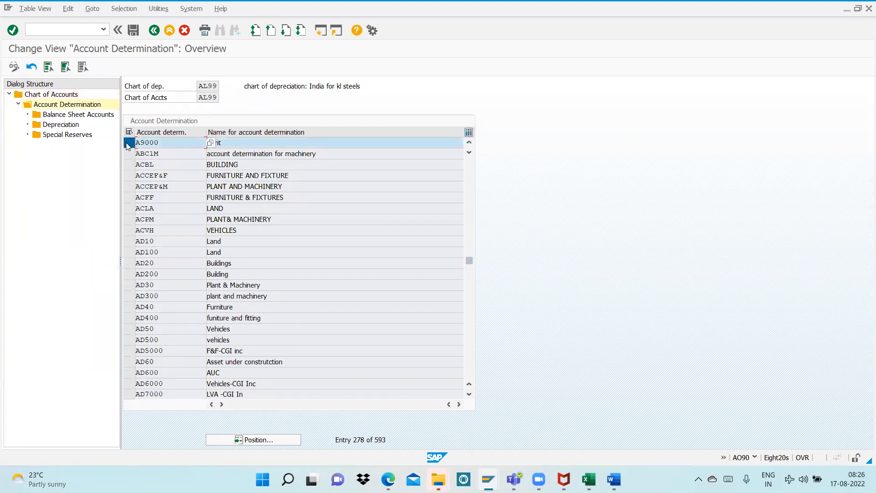
{"action": "double_click", "coordinate": [52, 116]}
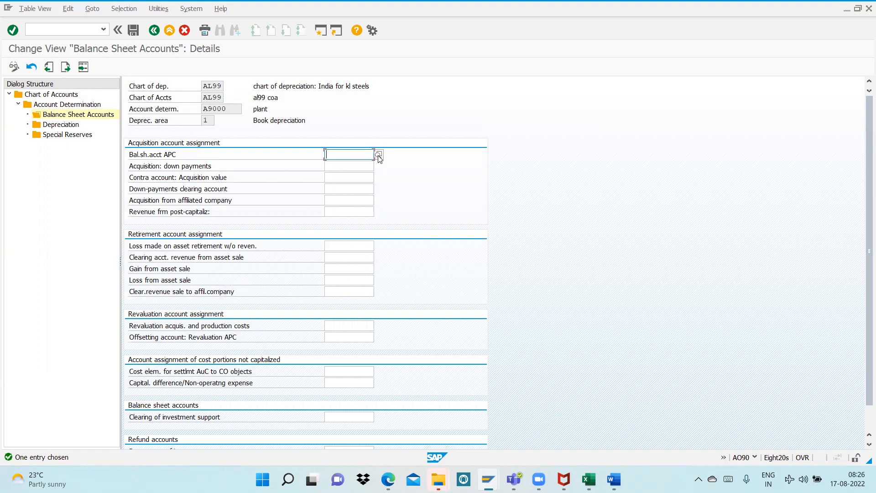
Assign the plant account 100300 as the balance sheet account for APC
{"action": "left_click", "coordinate": [258, 109]}
{"action": "left_click", "coordinate": [369, 154]}
{"action": "left_click", "coordinate": [380, 155]}
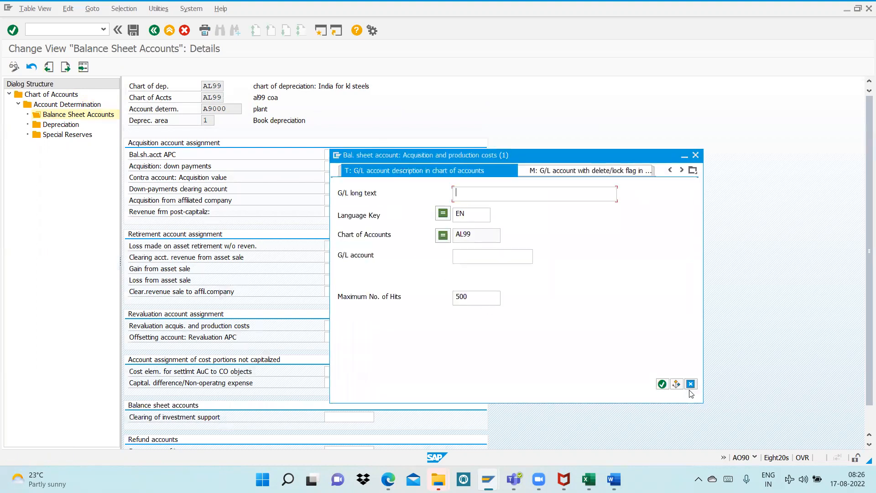
{"action": "left_click", "coordinate": [662, 384]}
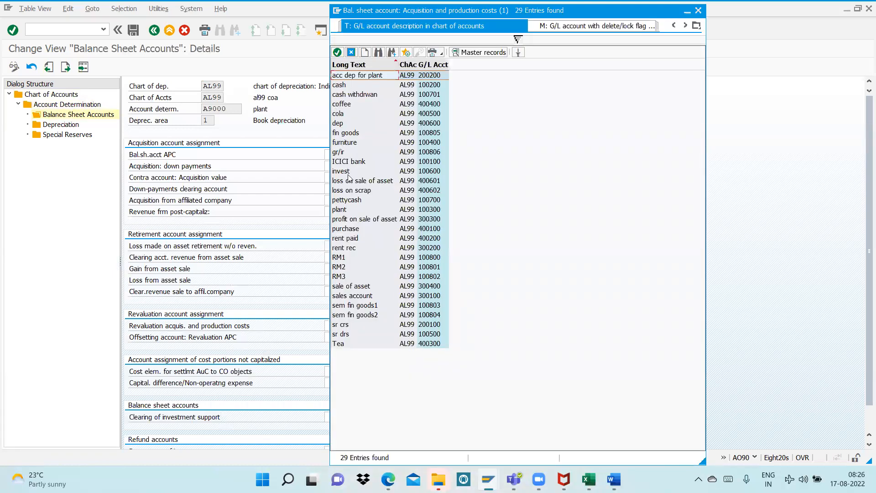
{"action": "double_click", "coordinate": [345, 210]}
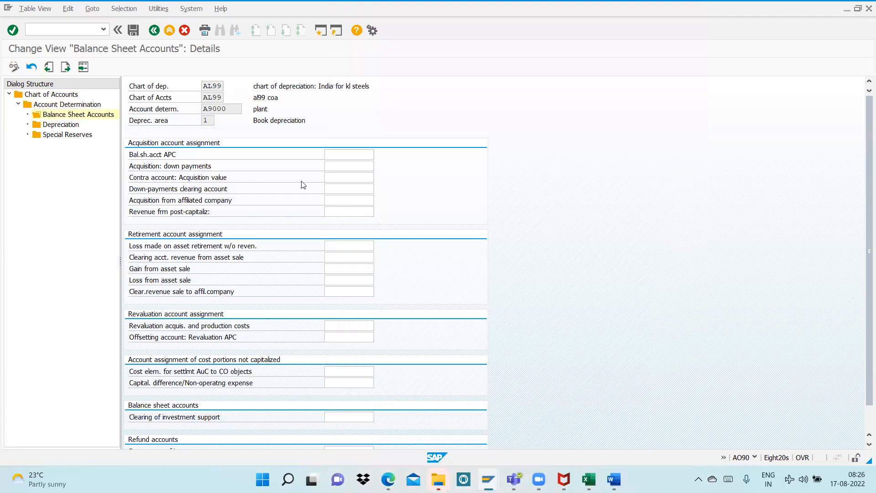
Assign the loss on sale of asset account 400601 to Loss from asset sale
{"action": "left_click_drag", "start_coordinate": [254, 110], "coordinate": [292, 110]}
{"action": "left_click_drag", "start_coordinate": [211, 110], "coordinate": [243, 111]}
{"action": "left_click", "coordinate": [278, 114]}
{"action": "left_click", "coordinate": [330, 280]}
{"action": "left_click", "coordinate": [379, 280]}
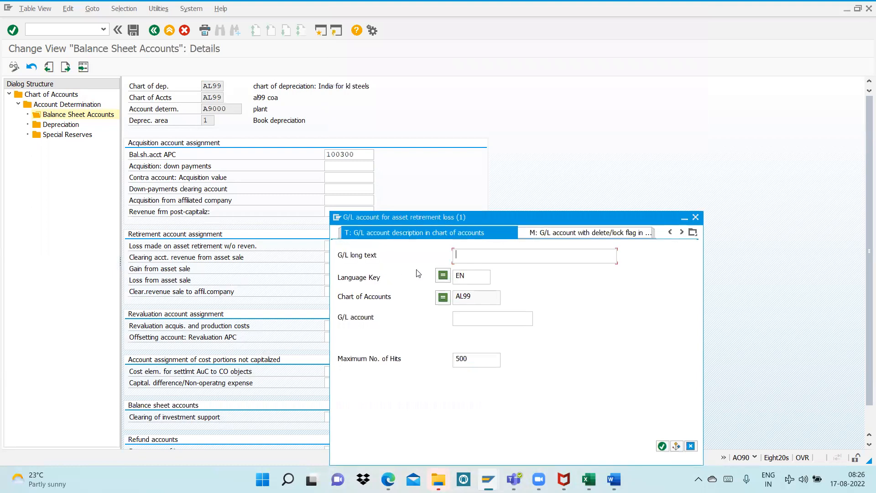
{"action": "left_click", "coordinate": [662, 446]}
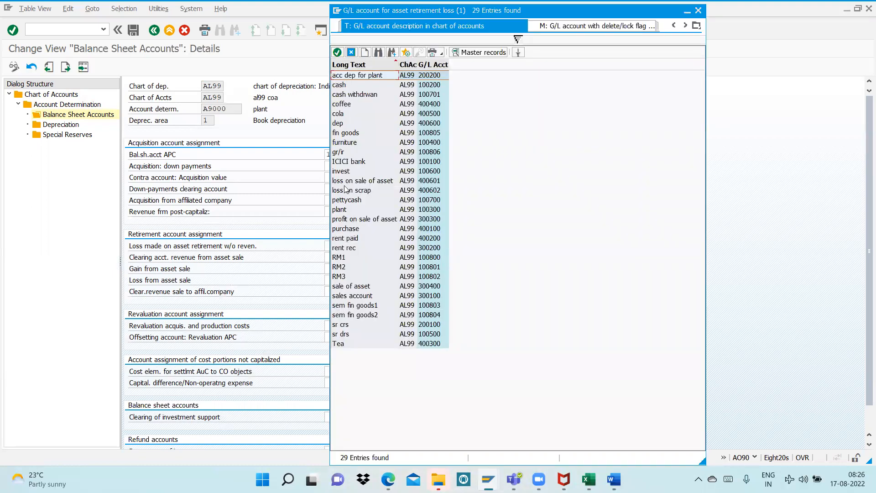
{"action": "double_click", "coordinate": [345, 183]}
Assign the profit on sale of asset account 300300 to Gain from asset sale
{"action": "left_click", "coordinate": [359, 265]}
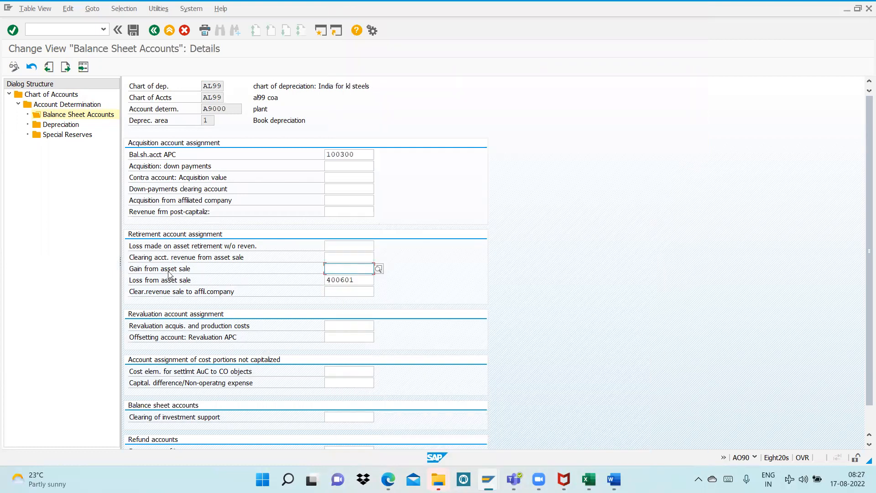
{"action": "left_click", "coordinate": [378, 269]}
{"action": "left_click", "coordinate": [662, 446]}
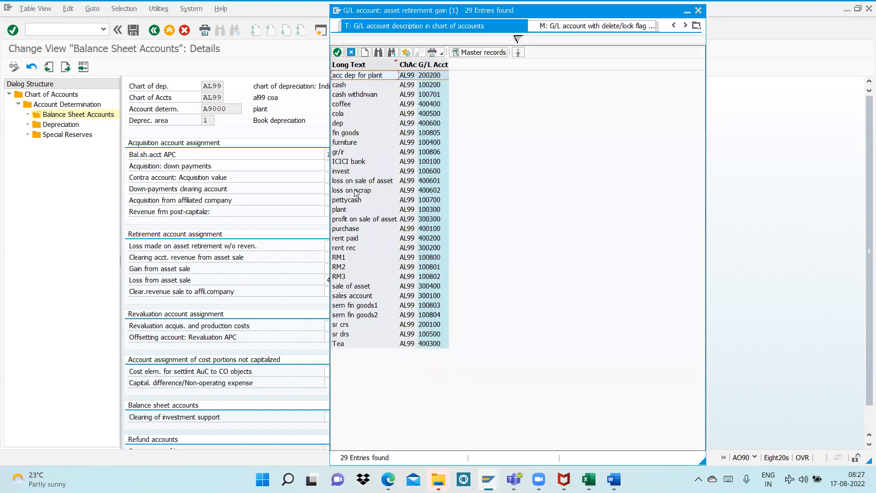
{"action": "double_click", "coordinate": [346, 220]}
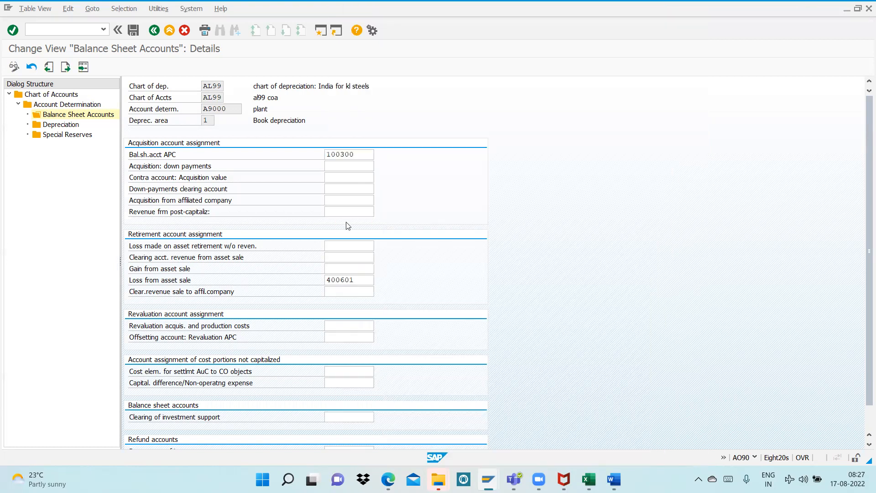
Check the clearing account entry in the Word notes and assign sale of asset account 300400 to Clearing acct. revenue from asset sale in SAP
{"action": "left_click", "coordinate": [336, 257]}
{"action": "key", "text": "alt+Tab"}
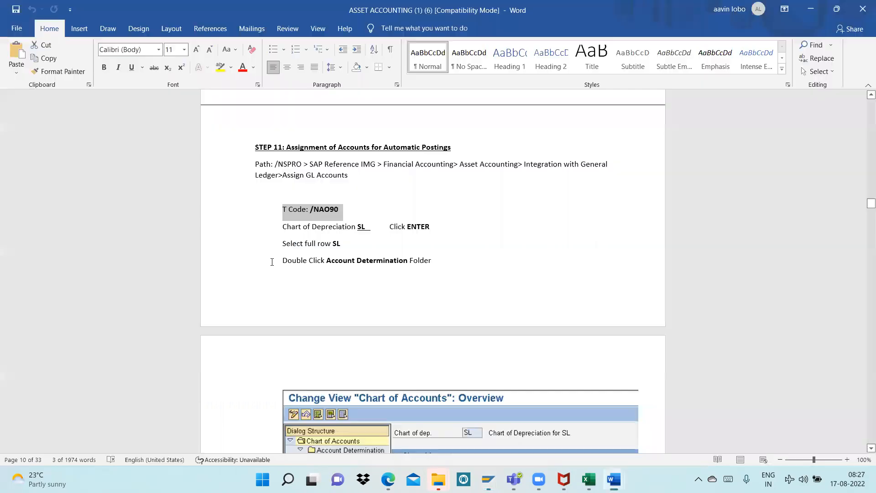
{"action": "scroll", "coordinate": [498, 333], "scroll_direction": "down", "scroll_amount": 6}
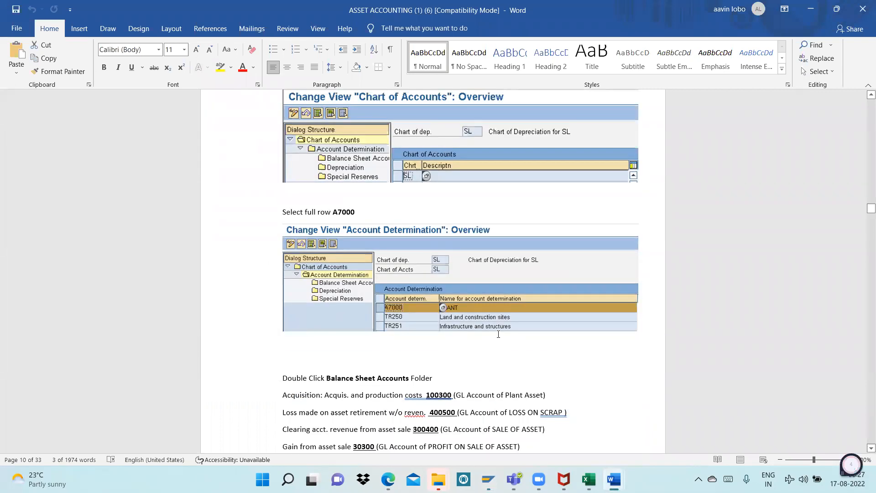
{"action": "scroll", "coordinate": [498, 334], "scroll_direction": "down", "scroll_amount": 1}
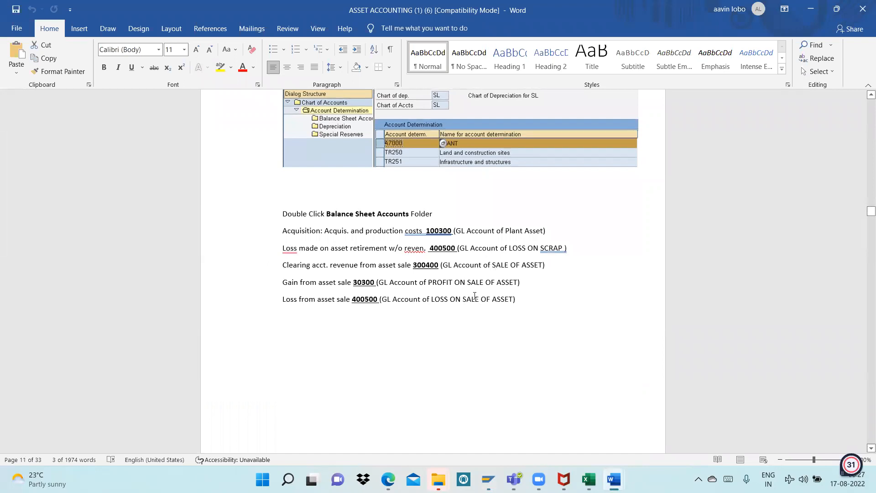
{"action": "left_click_drag", "start_coordinate": [492, 266], "coordinate": [560, 270]}
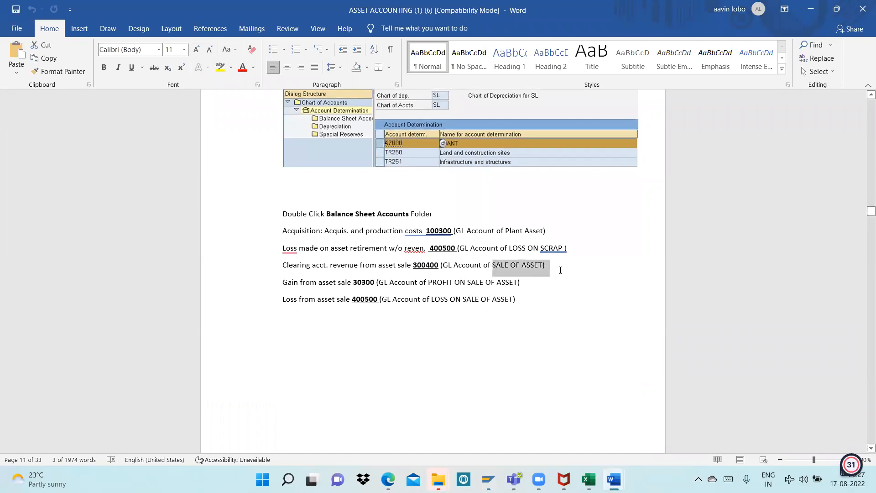
{"action": "key", "text": "alt+Tab"}
{"action": "left_click", "coordinate": [378, 258]}
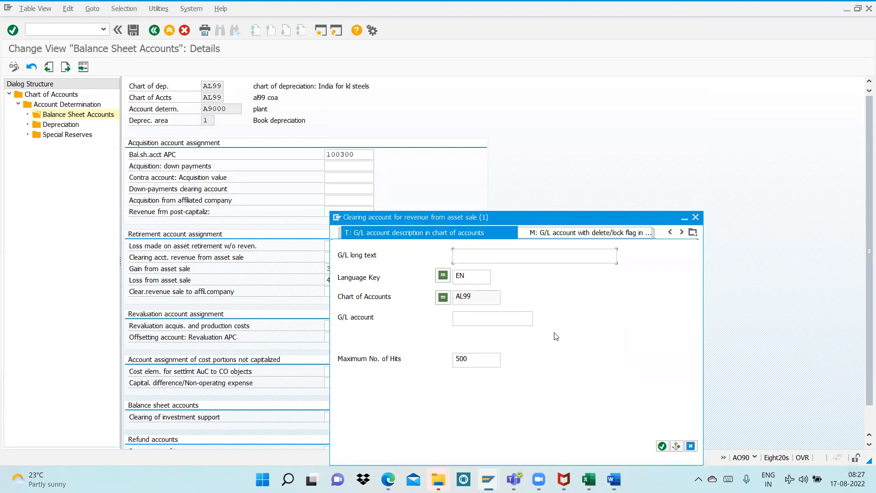
{"action": "left_click", "coordinate": [662, 445]}
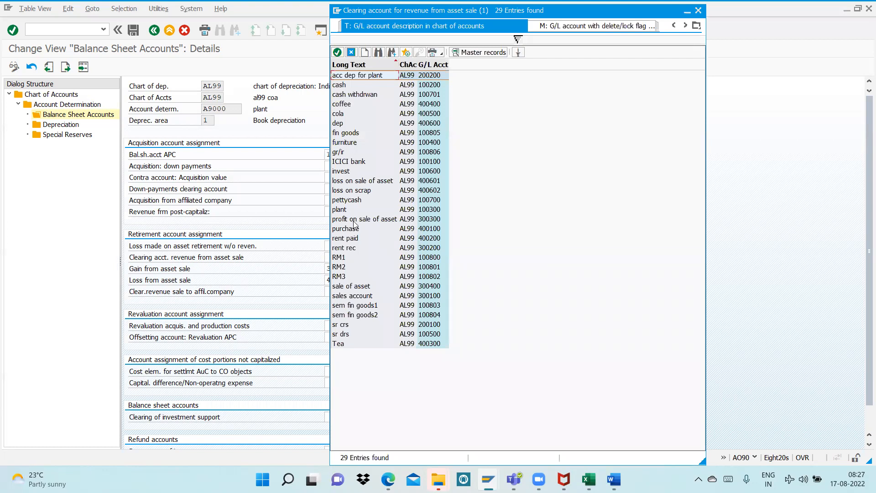
{"action": "left_click", "coordinate": [342, 287]}
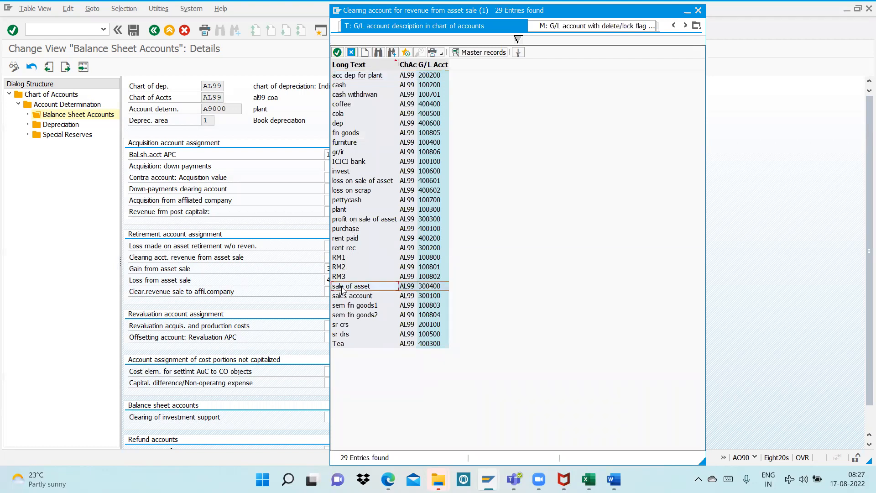
{"action": "double_click", "coordinate": [342, 287]}
Check the scrap loss entry in the Word notes, assign account 400602 to Loss made on asset retirement w/o reven. in SAP, and validate the entries
{"action": "left_click", "coordinate": [360, 245]}
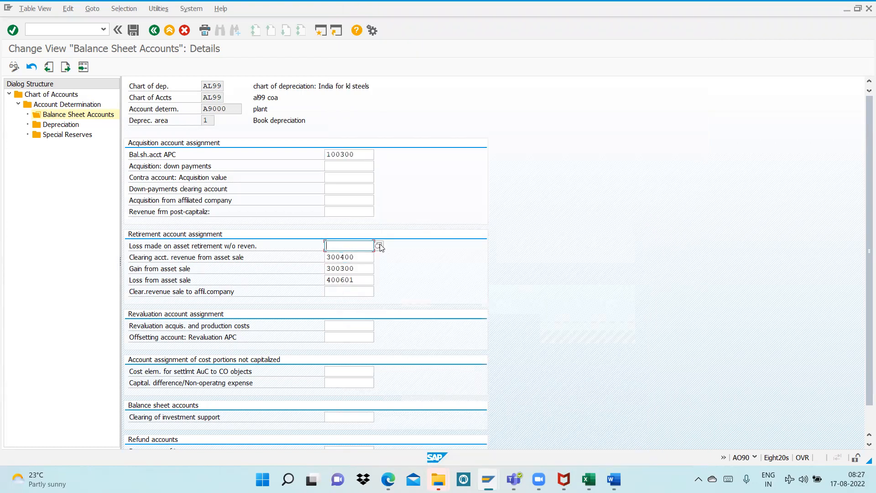
{"action": "key", "text": "alt+Tab"}
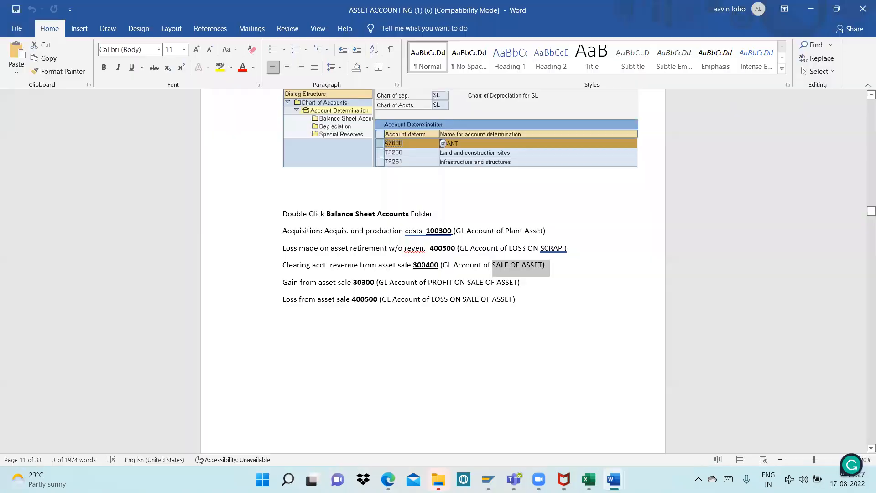
{"action": "left_click_drag", "start_coordinate": [509, 247], "coordinate": [565, 248]}
{"action": "key", "text": "alt+Tab"}
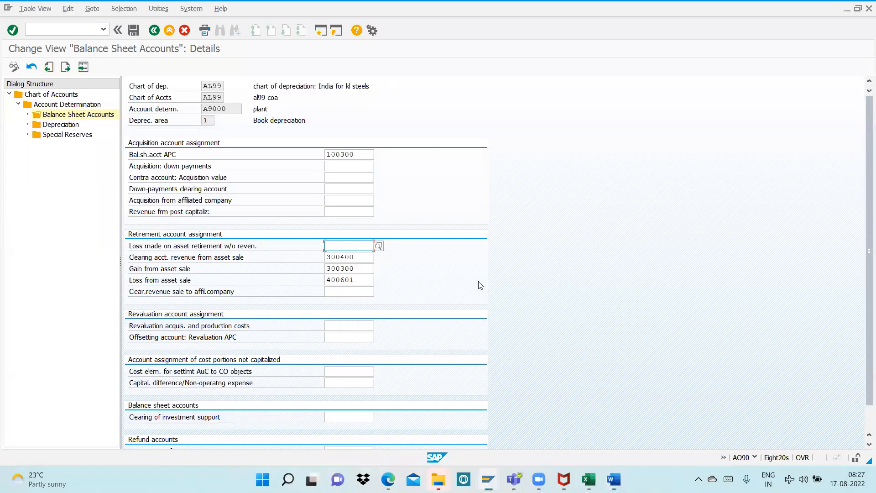
{"action": "left_click", "coordinate": [378, 247]}
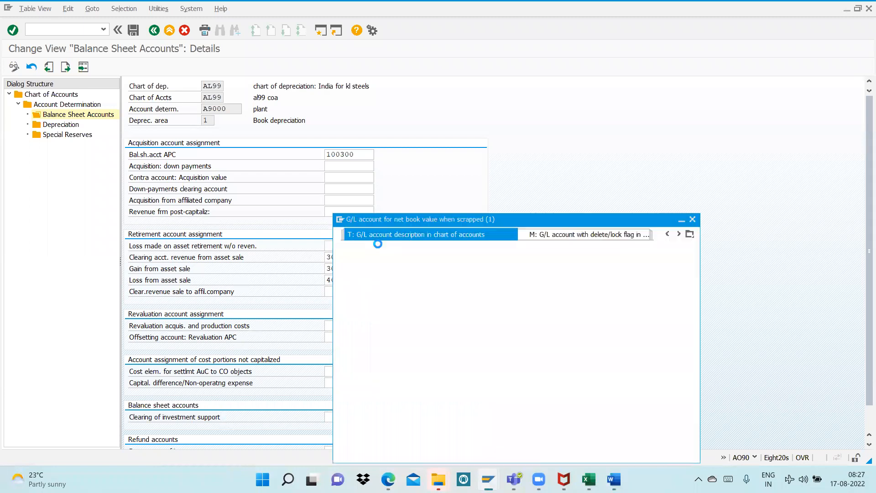
{"action": "left_click", "coordinate": [662, 446]}
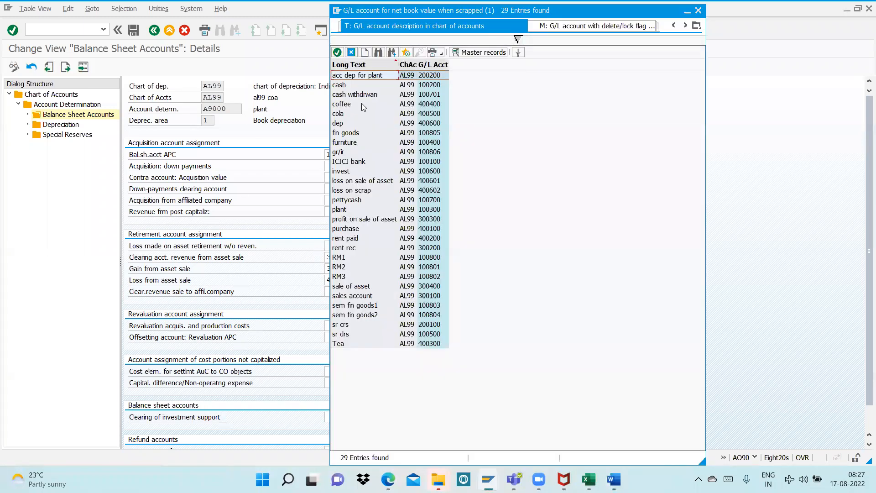
{"action": "double_click", "coordinate": [355, 190]}
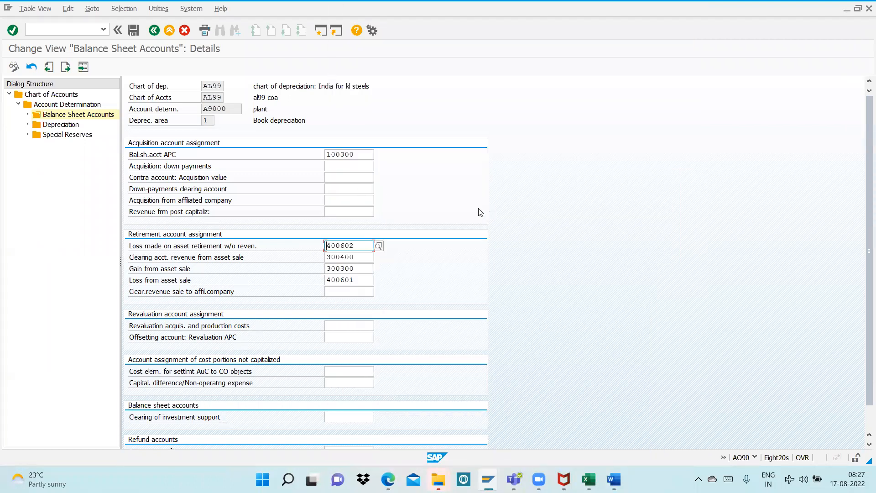
{"action": "key", "text": "Return"}
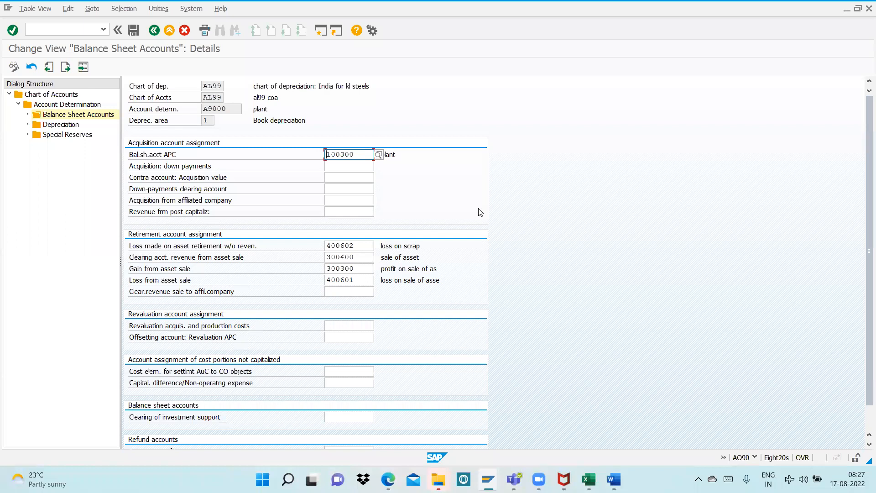
Compare the balance sheet account entries with the Word notes, and save the A9000 assignments in SAP
{"action": "key", "text": "alt+Tab"}
{"action": "scroll", "coordinate": [573, 290], "scroll_direction": "down", "scroll_amount": 5}
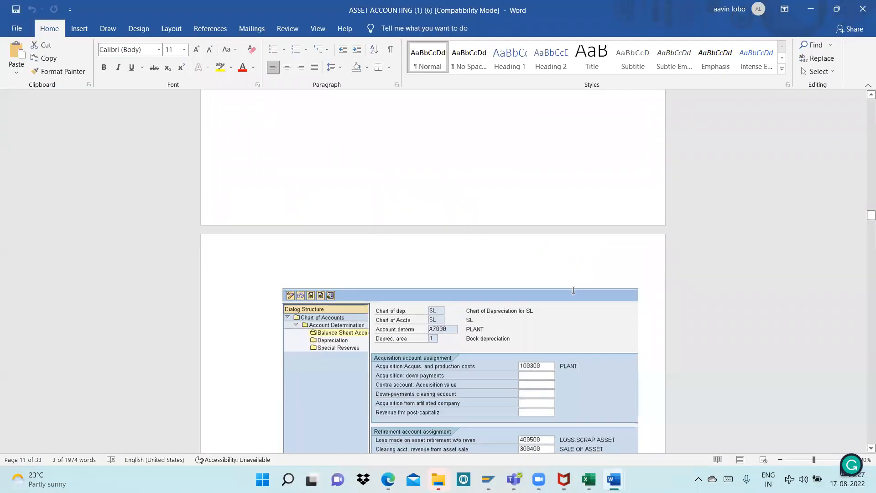
{"action": "scroll", "coordinate": [573, 291], "scroll_direction": "down", "scroll_amount": 3}
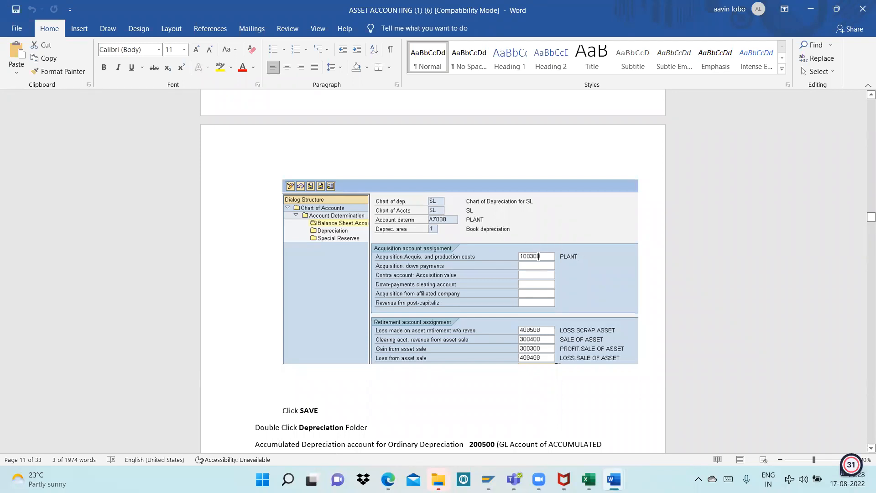
{"action": "left_click", "coordinate": [513, 259]}
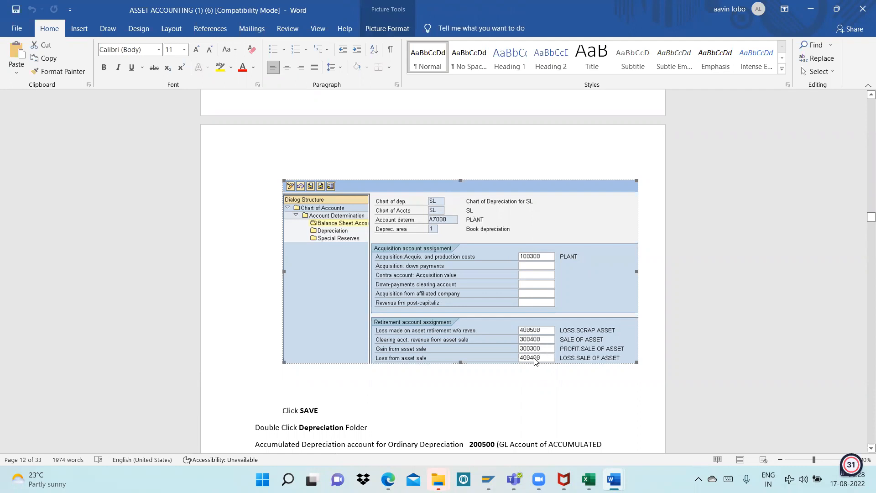
{"action": "key", "text": "alt+Tab"}
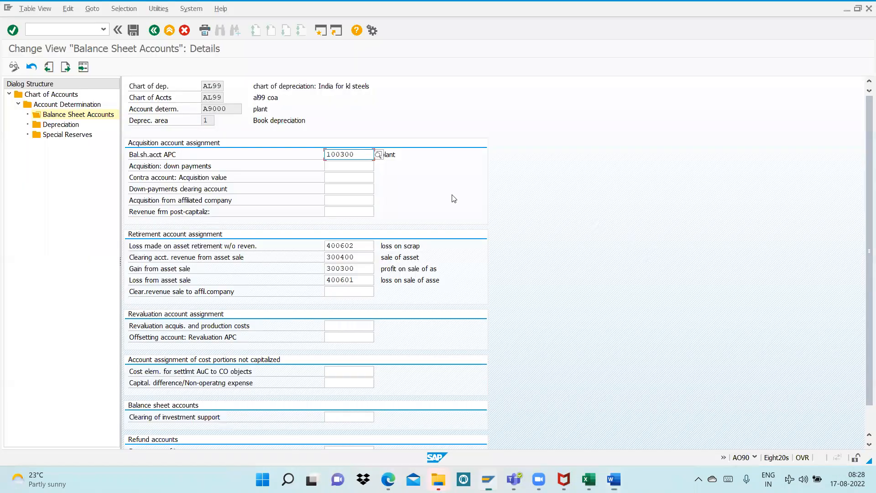
{"action": "left_click", "coordinate": [133, 30]}
{"action": "left_click", "coordinate": [180, 182]}
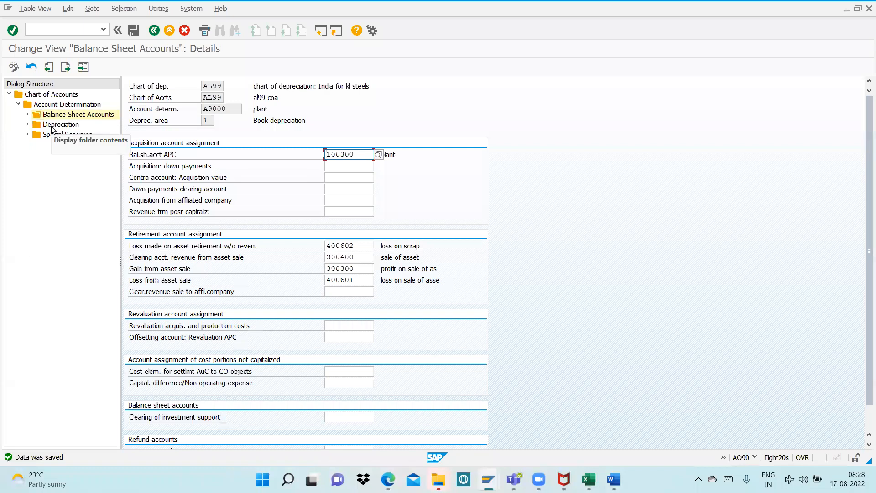
Open the Depreciation accounts for A9000 and assign acc dep for plant account 200200 to Acc.dep. accnt.for ordinary depreciation
{"action": "double_click", "coordinate": [53, 125]}
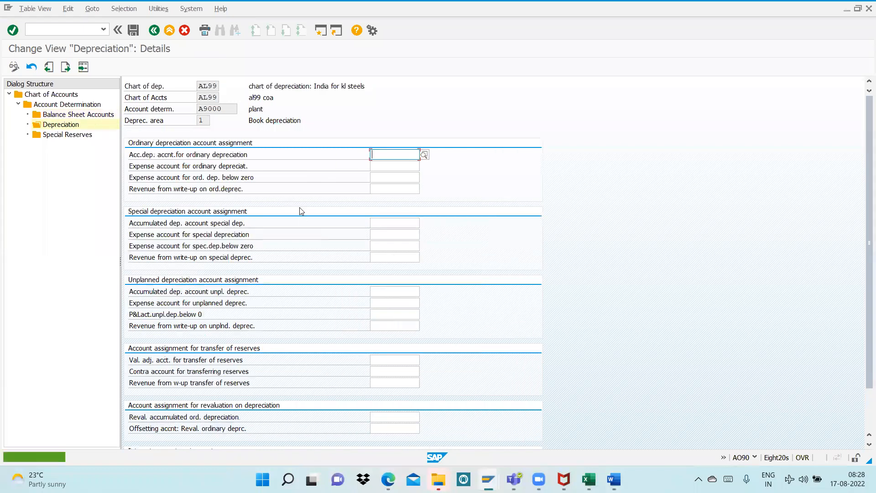
{"action": "left_click", "coordinate": [425, 155]}
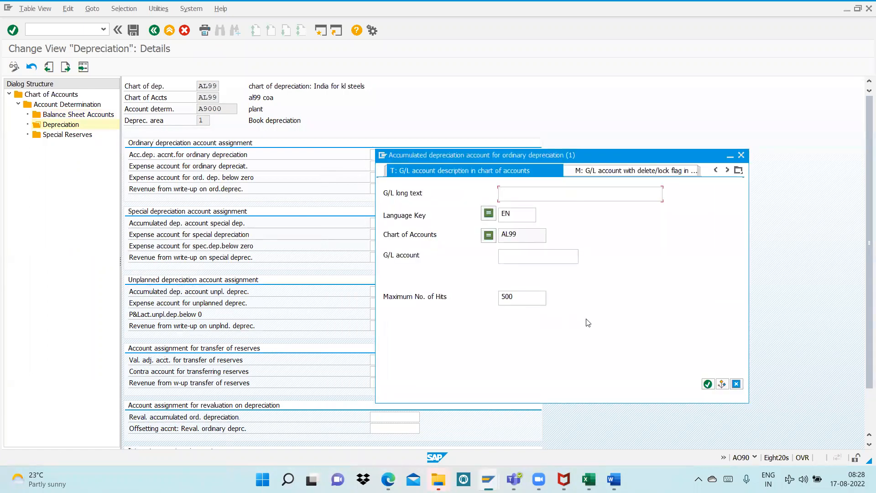
{"action": "left_click", "coordinate": [707, 383]}
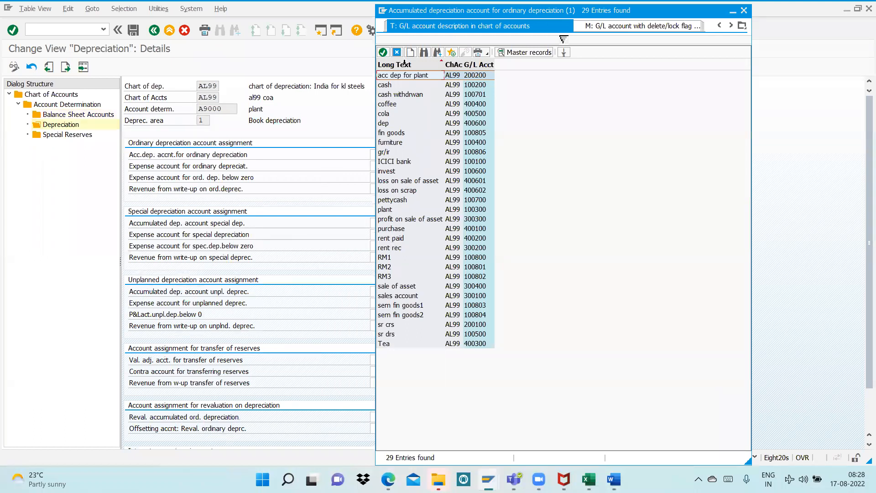
{"action": "double_click", "coordinate": [416, 74]}
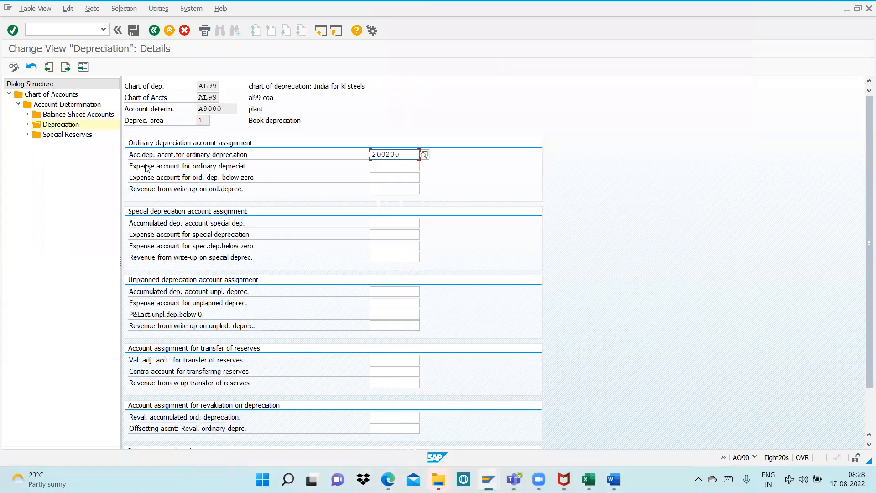
Assign the dep account 400600 to Expense account for ordinary depreciat. and validate the entries
{"action": "left_click", "coordinate": [402, 165]}
{"action": "left_click", "coordinate": [425, 167]}
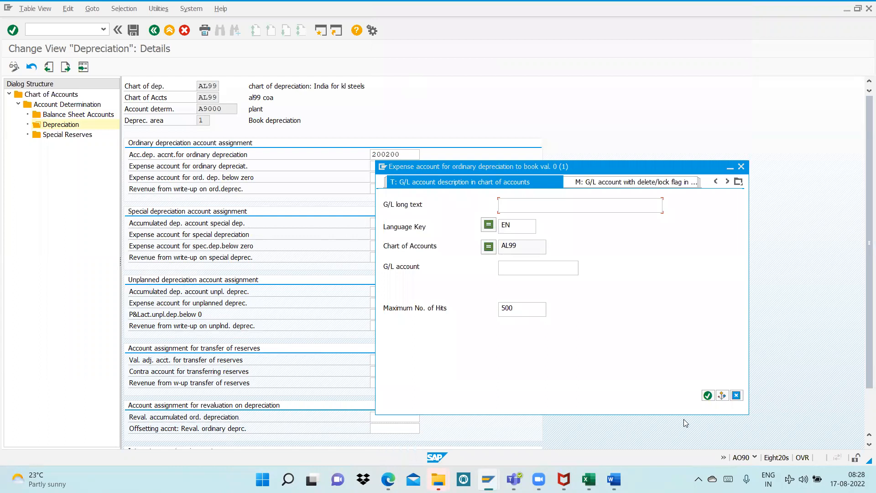
{"action": "left_click", "coordinate": [708, 395]}
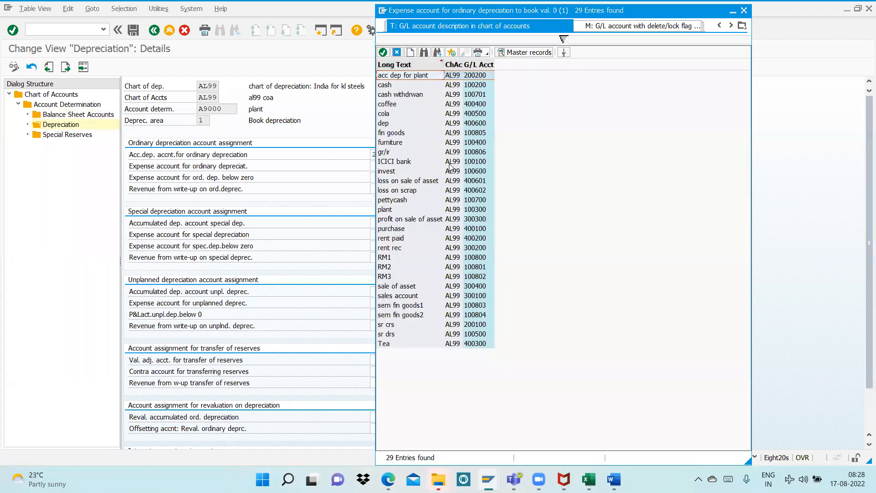
{"action": "double_click", "coordinate": [391, 123]}
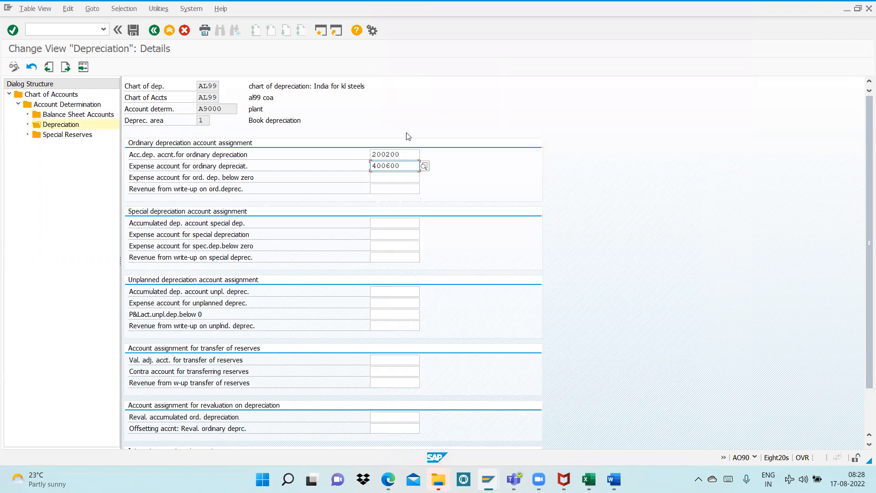
{"action": "key", "text": "Return"}
Review the descriptions of the two ordinary depreciation accounts and save the depreciation assignments
{"action": "left_click", "coordinate": [444, 169]}
{"action": "double_click", "coordinate": [443, 166]}
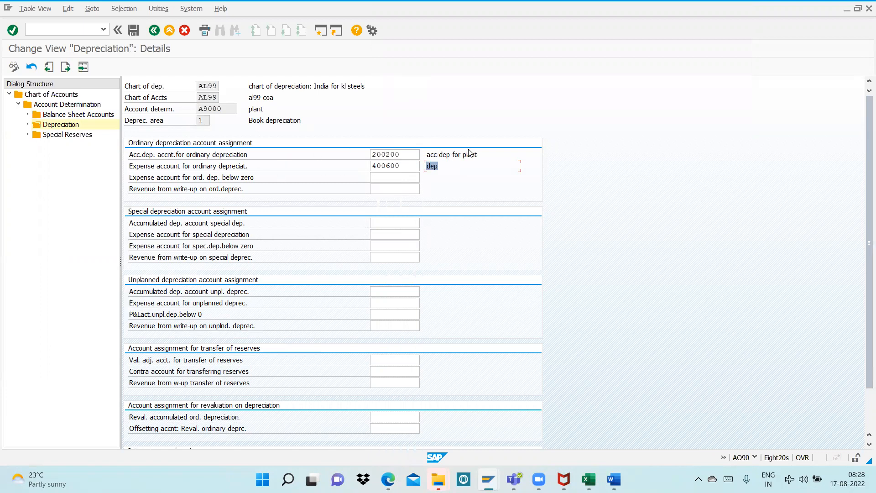
{"action": "left_click", "coordinate": [265, 108]}
{"action": "left_click", "coordinate": [379, 155]}
{"action": "left_click_drag", "start_coordinate": [380, 155], "coordinate": [362, 155]}
{"action": "left_click_drag", "start_coordinate": [483, 152], "coordinate": [418, 154]}
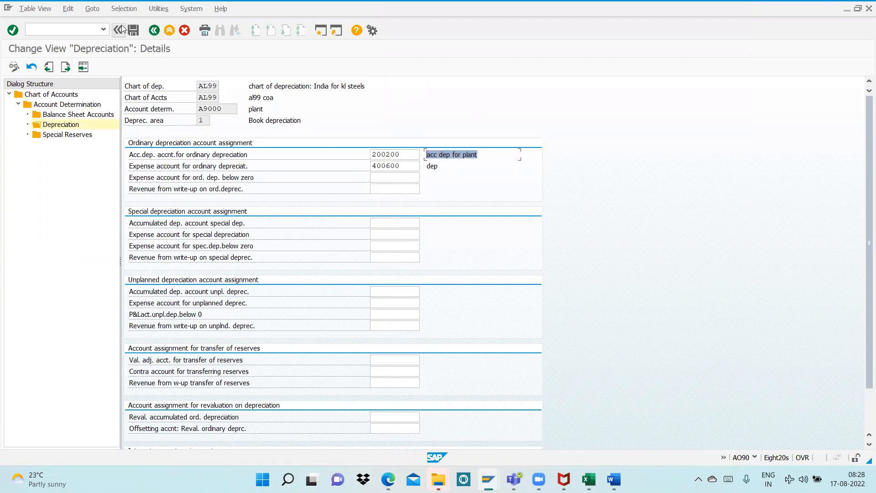
{"action": "left_click", "coordinate": [139, 31]}
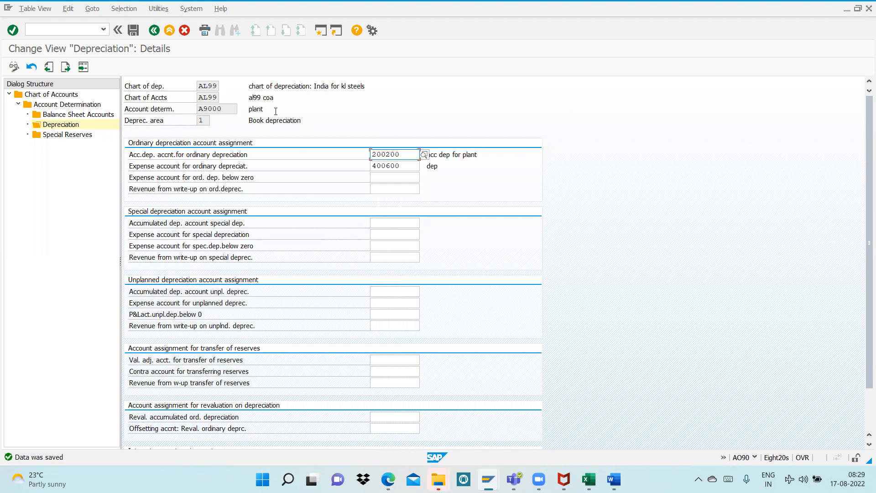
Find Step 12 on the depreciation posting document type in the Word notes, and open transaction OBA7 in SAP
{"action": "key", "text": "alt+Tab"}
{"action": "scroll", "coordinate": [434, 206], "scroll_direction": "down", "scroll_amount": 8}
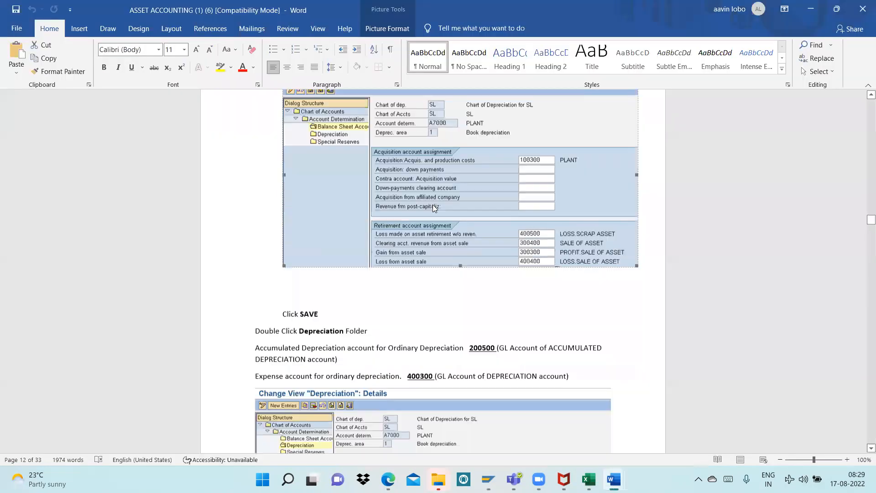
{"action": "scroll", "coordinate": [434, 205], "scroll_direction": "down", "scroll_amount": 2}
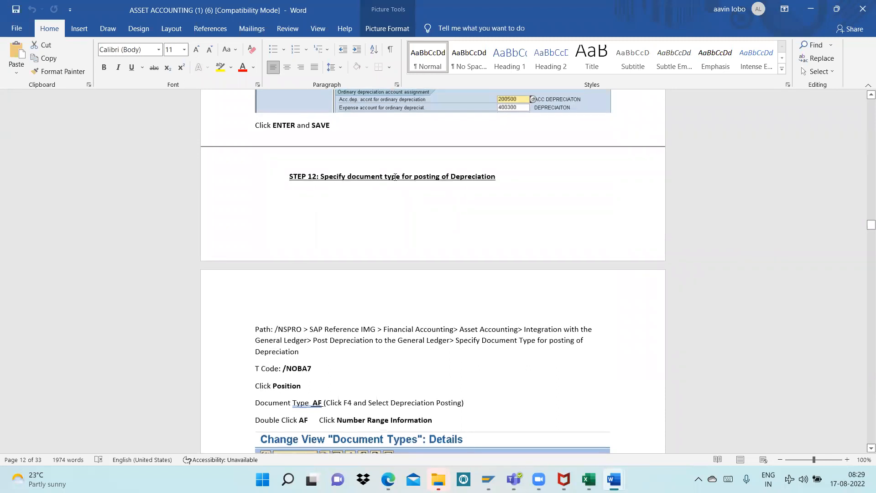
{"action": "key", "text": "alt+Tab"}
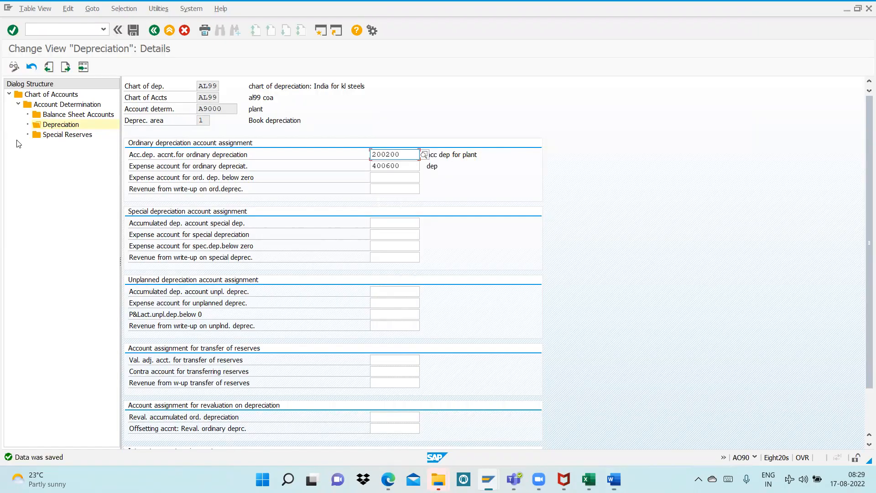
{"action": "left_click", "coordinate": [74, 29]}
{"action": "key", "text": "Return"}
Position the document types list at AF and open the details of Depreciation Posting
{"action": "left_click", "coordinate": [140, 438]}
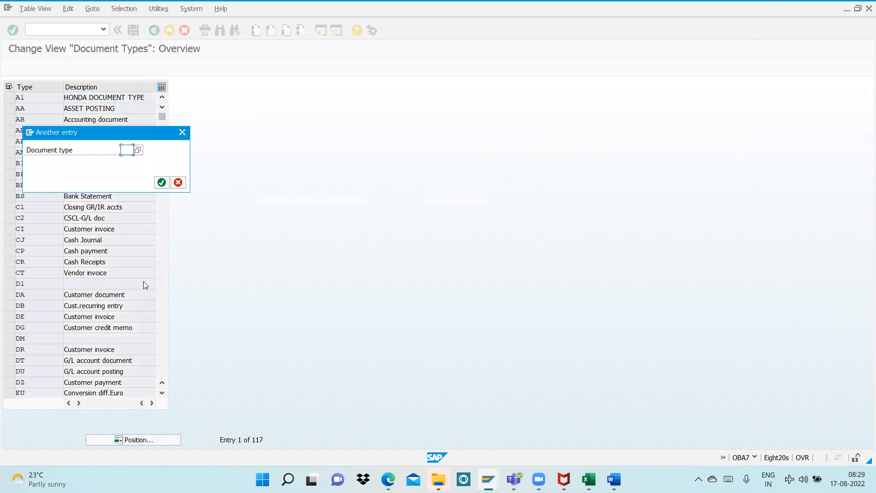
{"action": "type", "text": "AF"}
{"action": "key", "text": "Return"}
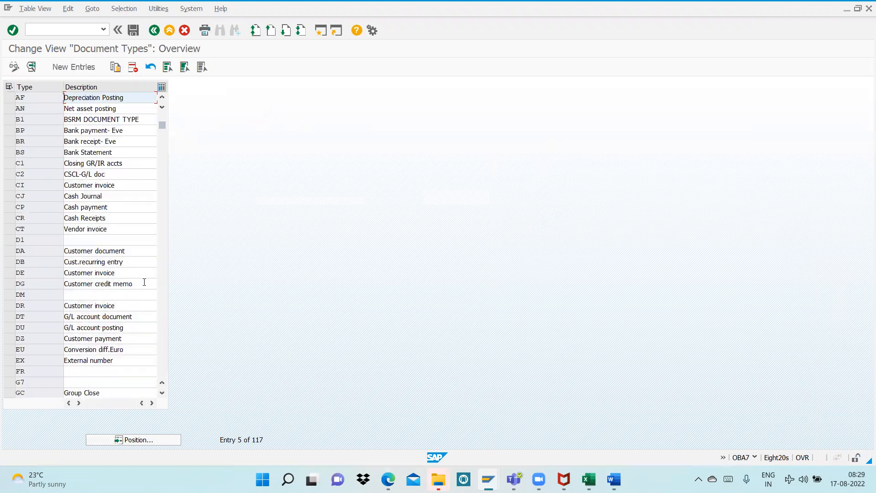
{"action": "double_click", "coordinate": [78, 96]}
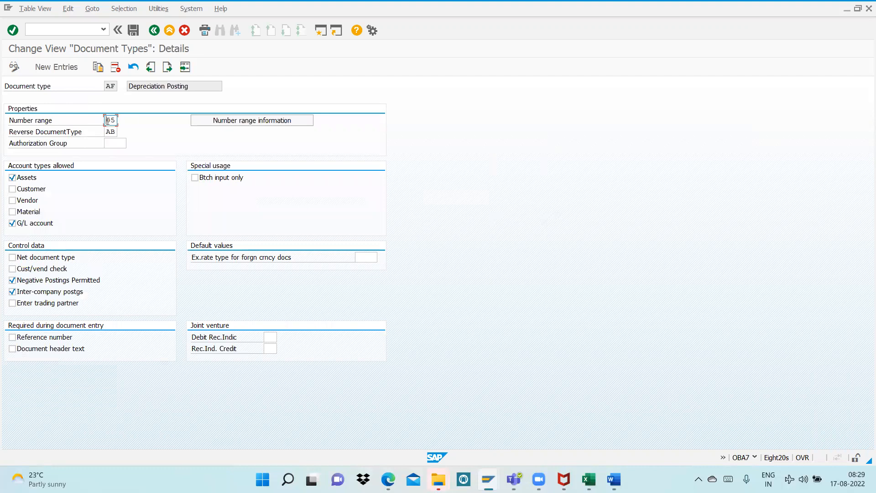
Open the number range information for document type AF and display company code AL99's intervals for editing
{"action": "left_click", "coordinate": [209, 120]}
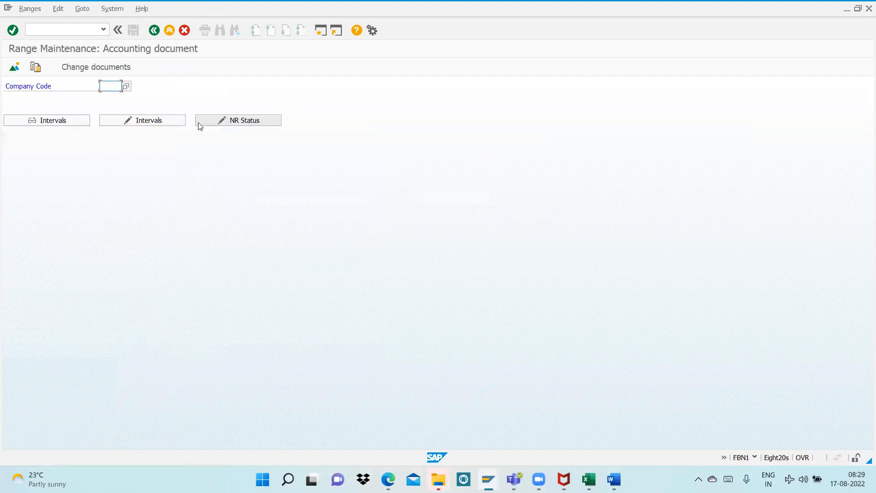
{"action": "type", "text": "AL99"}
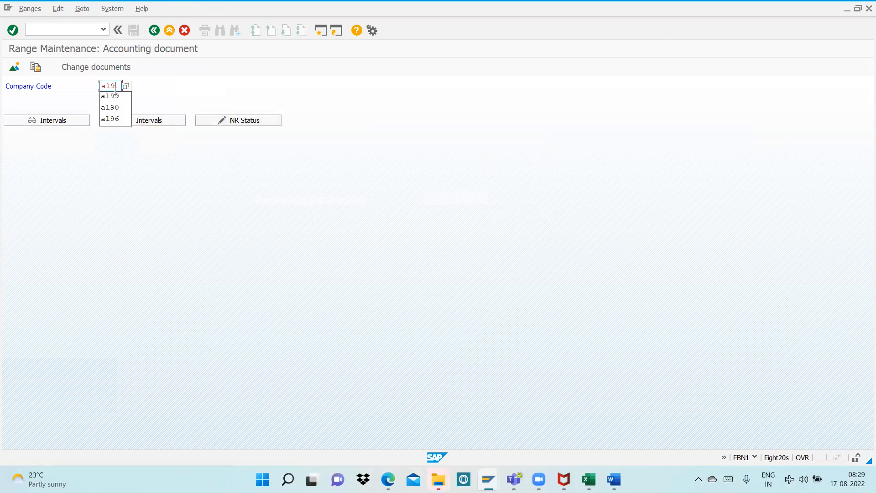
{"action": "left_click", "coordinate": [130, 121]}
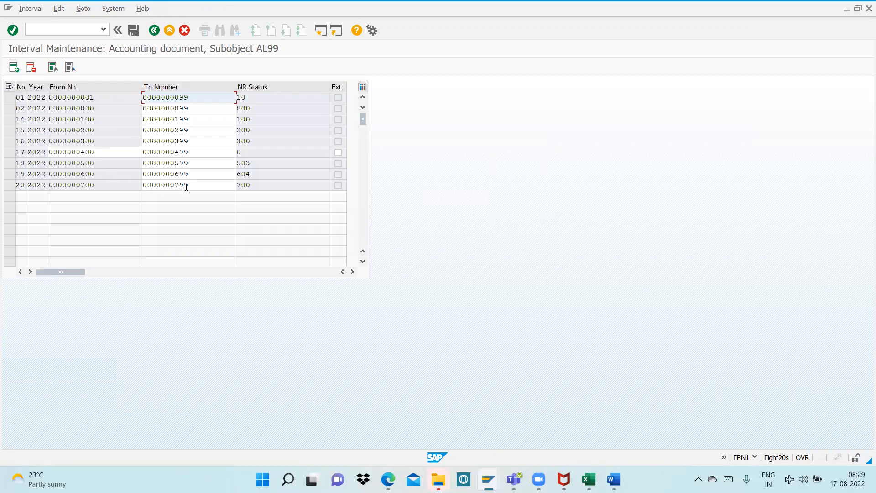
Insert number range interval 05 for year 2022, from 800 to 899
{"action": "left_click", "coordinate": [14, 67]}
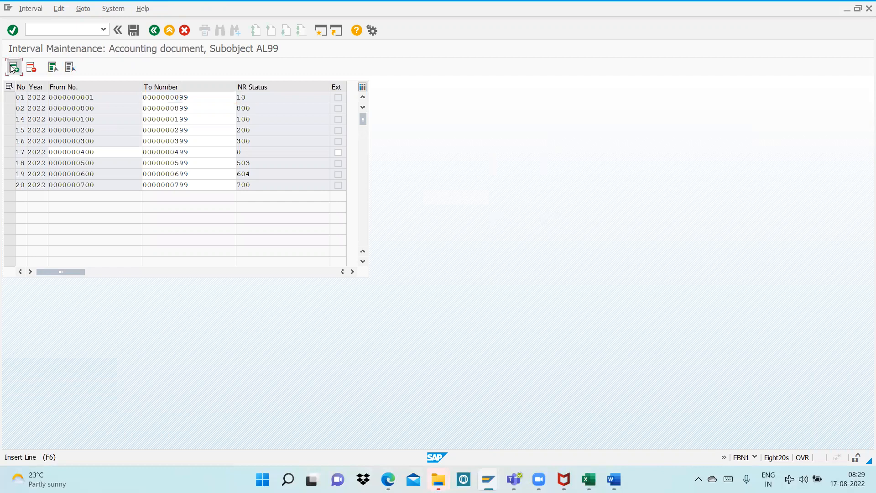
{"action": "type", "text": "05"}
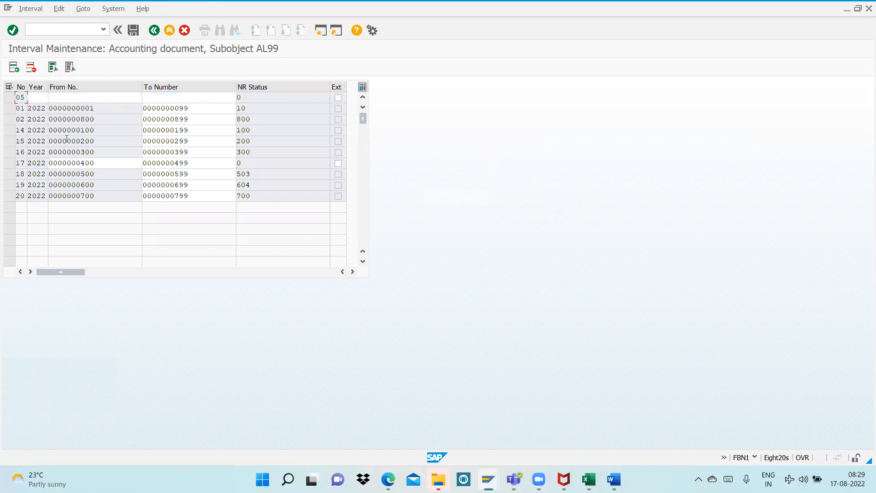
{"action": "key", "text": "Tab"}
{"action": "type", "text": "2"}
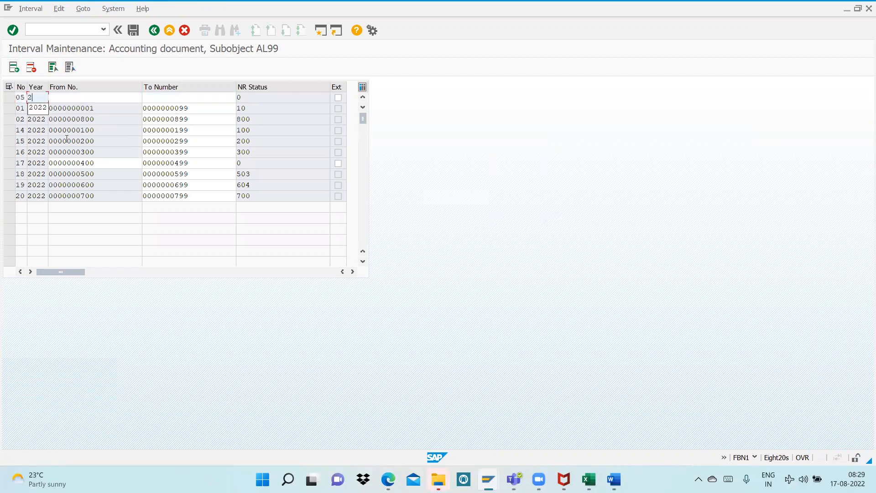
{"action": "type", "text": "022800"}
{"action": "key", "text": "Tab"}
{"action": "type", "text": "899"}
{"action": "key", "text": "Return"}
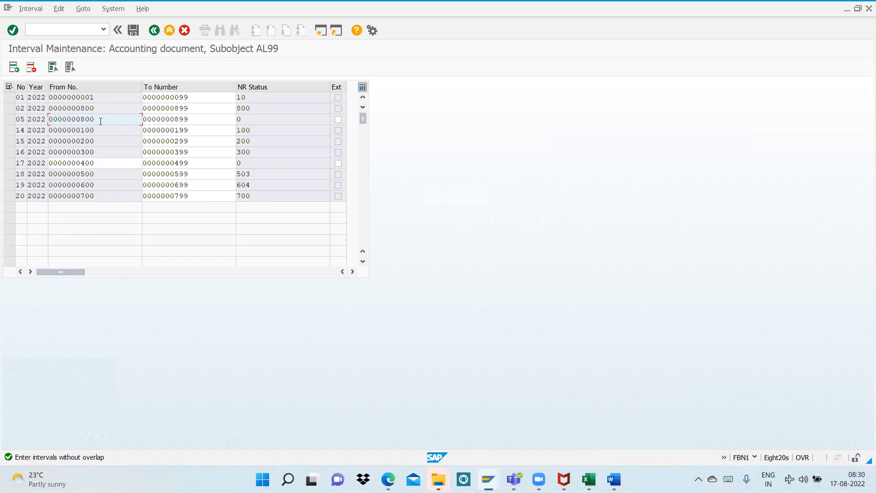
Change interval 05 to run from 900 to 999, and save the number range, accepting the transport notice
{"action": "key", "text": "BackSpace"}
{"action": "key", "text": "BackSpace"}
{"action": "key", "text": "BackSpace"}
{"action": "key", "text": "BackSpace"}
{"action": "key", "text": "BackSpace"}
{"action": "key", "text": "BackSpace"}
{"action": "key", "text": "BackSpace"}
{"action": "key", "text": "BackSpace"}
{"action": "type", "text": "900"}
{"action": "left_click_drag", "start_coordinate": [192, 119], "coordinate": [144, 127]}
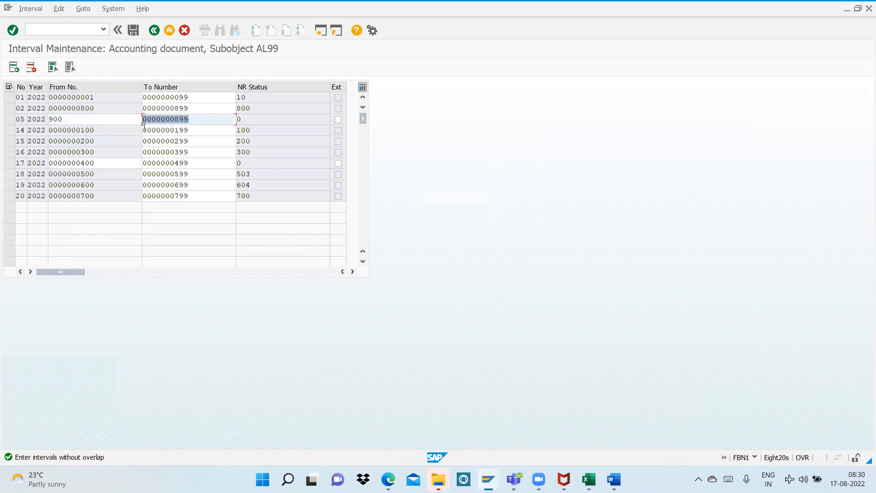
{"action": "type", "text": "999"}
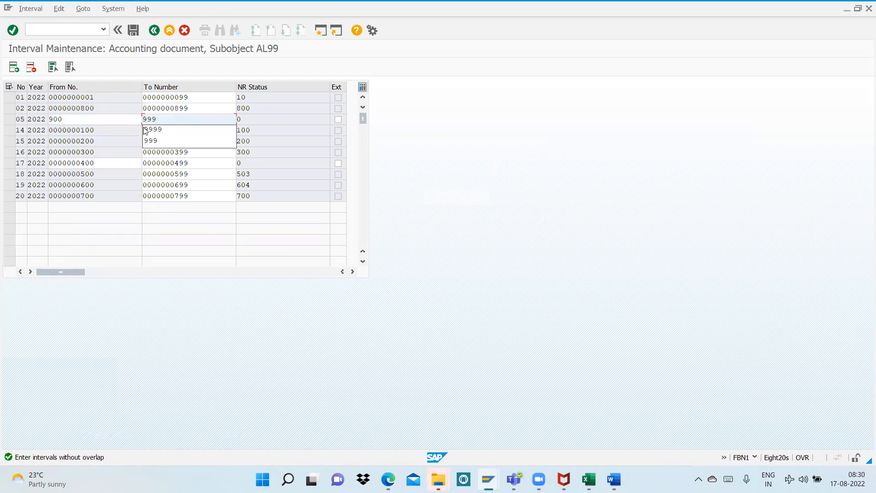
{"action": "key", "text": "Return"}
{"action": "key", "text": "ctrl+s"}
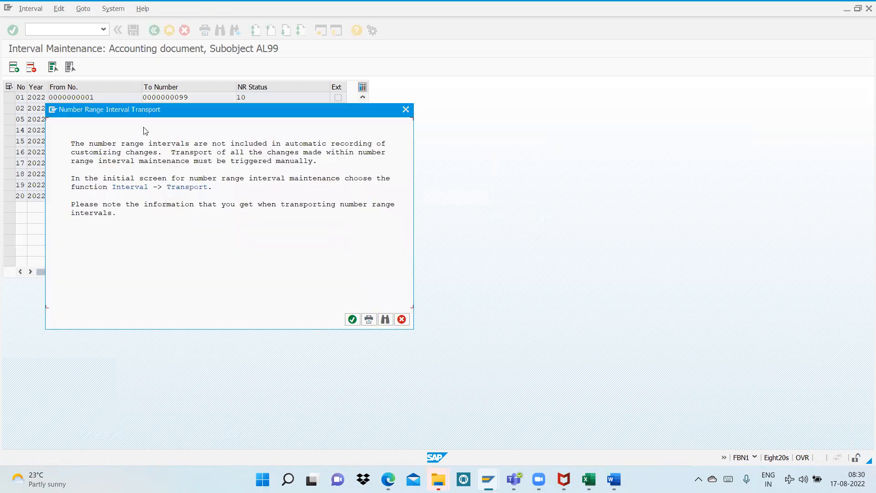
{"action": "left_click", "coordinate": [352, 319]}
Switch to the Word notes and locate Step 13 on specifying intervals and posting rules
{"action": "key", "text": "alt+Tab"}
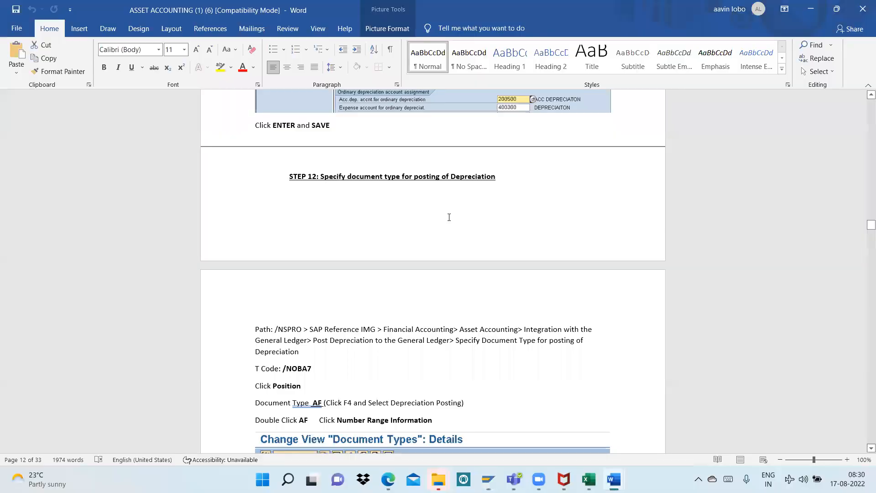
{"action": "scroll", "coordinate": [409, 244], "scroll_direction": "down", "scroll_amount": 10}
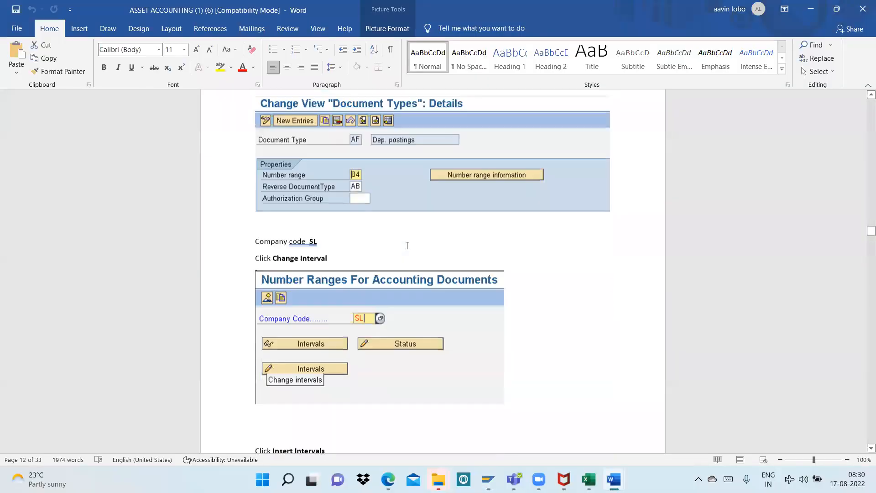
{"action": "scroll", "coordinate": [407, 246], "scroll_direction": "down", "scroll_amount": 10}
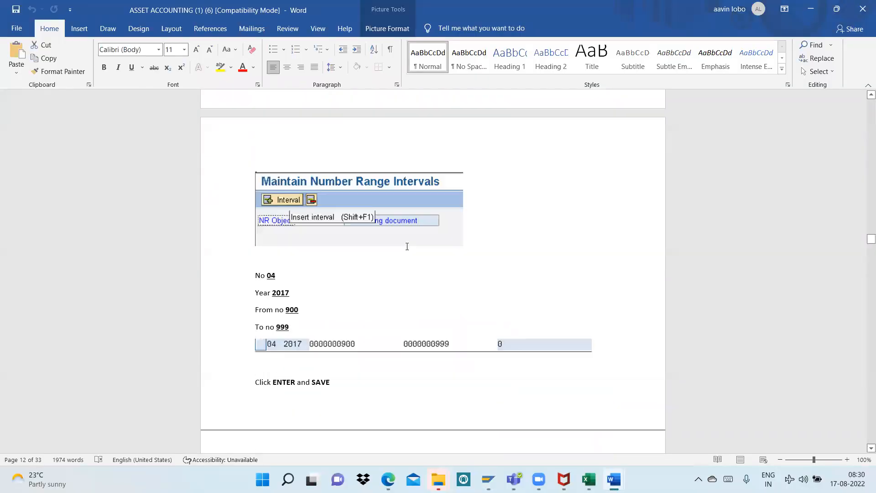
{"action": "scroll", "coordinate": [407, 246], "scroll_direction": "down", "scroll_amount": 5}
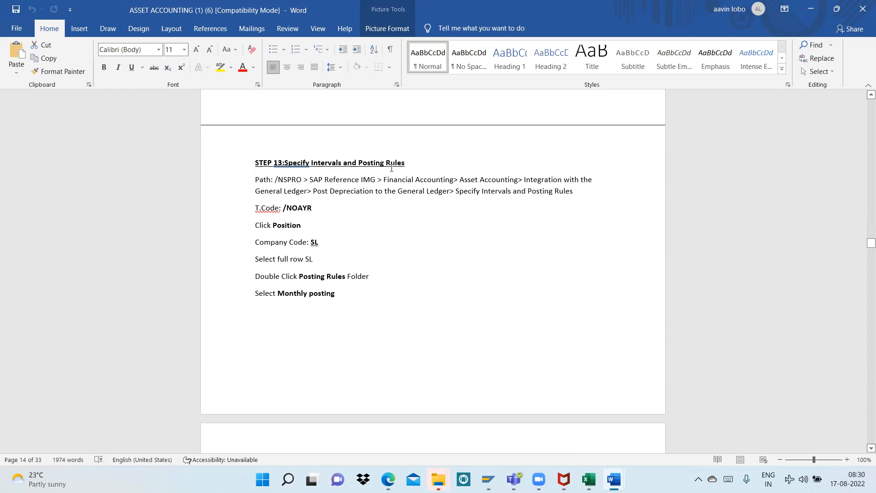
Switch to SAP and run transaction OAYR for the depreciation posting rules
{"action": "scroll", "coordinate": [387, 166], "scroll_direction": "down", "scroll_amount": 1}
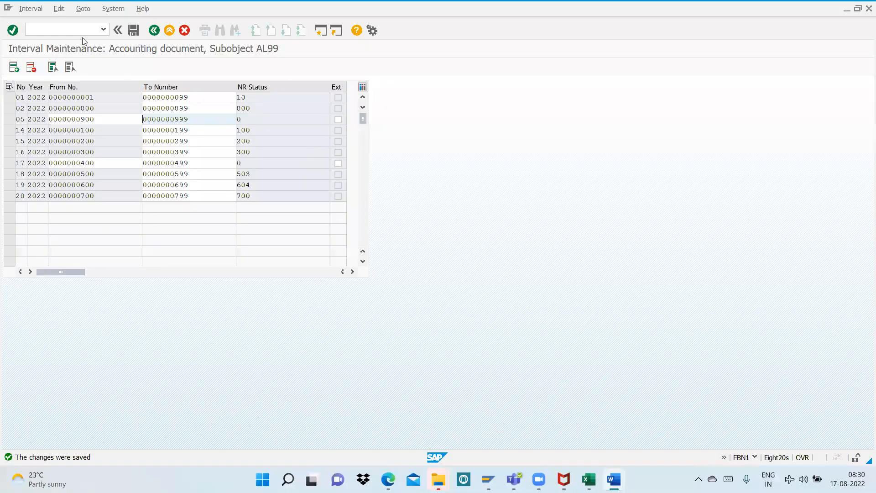
{"action": "left_click", "coordinate": [74, 28]}
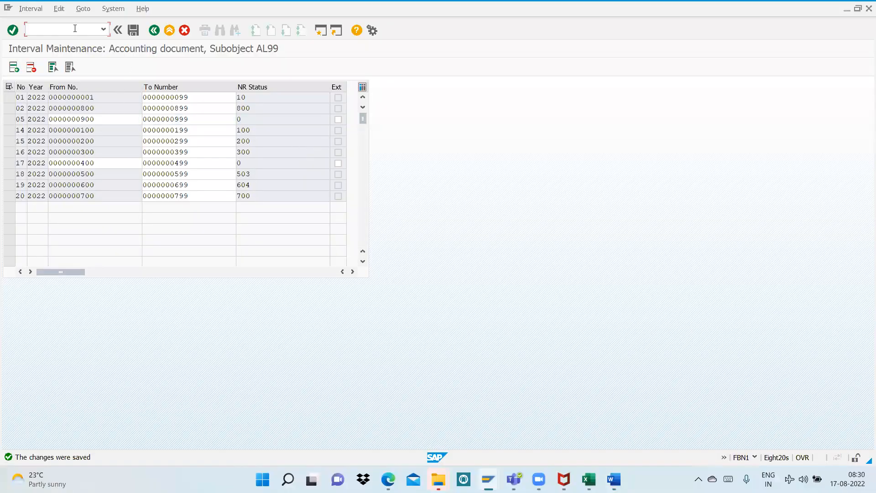
{"action": "type", "text": "/noayr"}
{"action": "key", "text": "Return"}
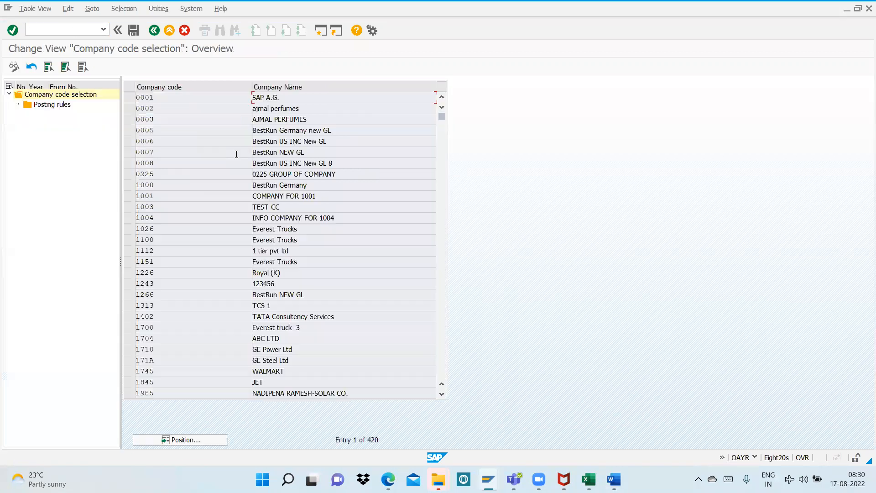
Open the posting rules of company code AL99 and save them under the proposed customizing request
{"action": "left_click", "coordinate": [179, 441]}
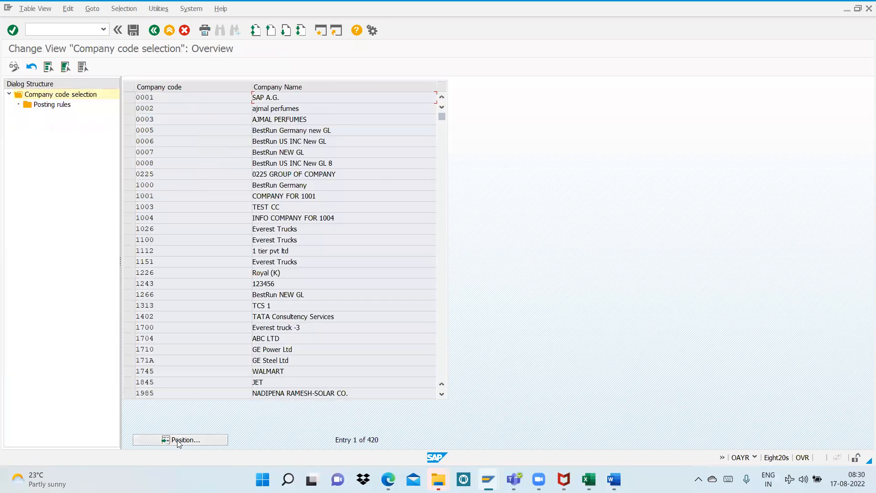
{"action": "type", "text": "al99"}
{"action": "key", "text": "Return"}
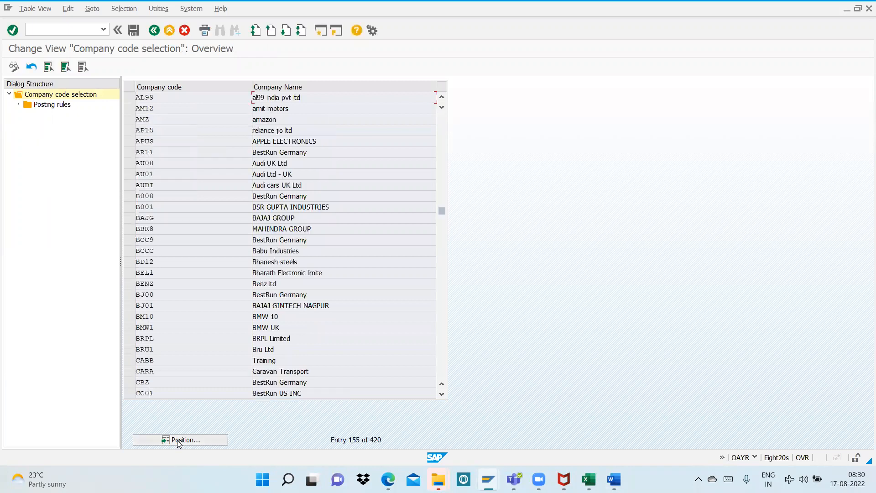
{"action": "left_click", "coordinate": [125, 98]}
{"action": "double_click", "coordinate": [65, 109]}
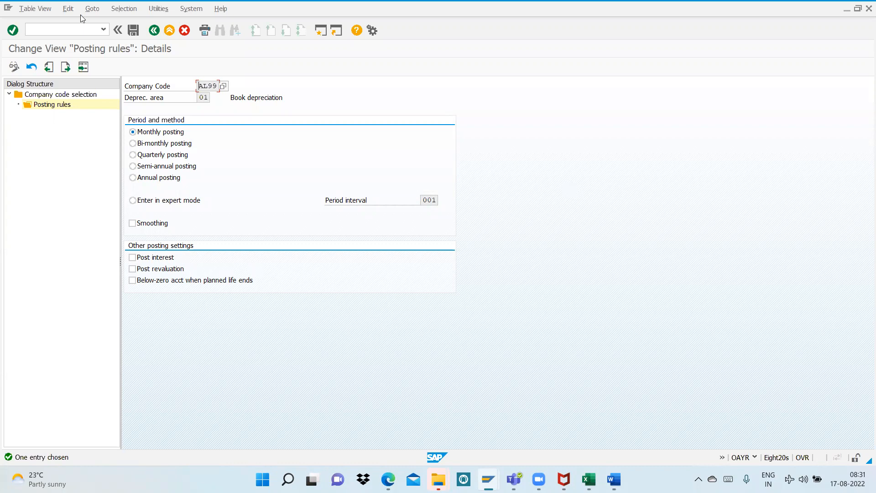
{"action": "left_click", "coordinate": [134, 31]}
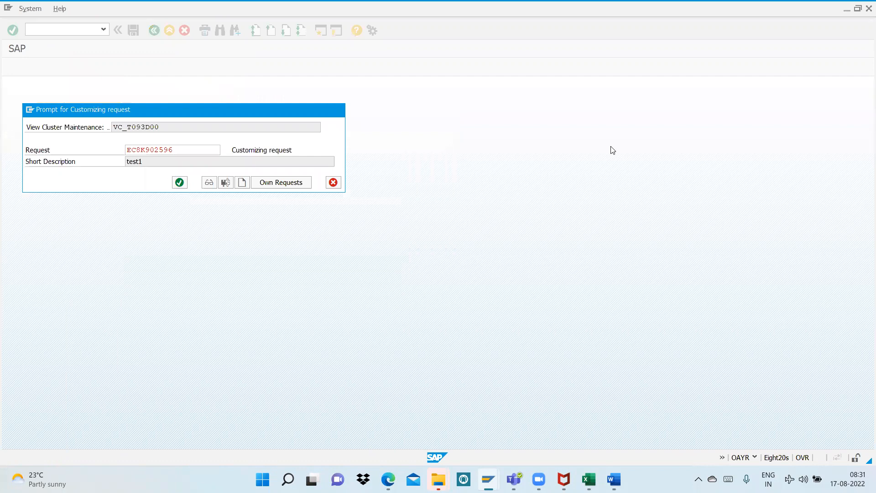
{"action": "key", "text": "Return"}
Switch to the Word notes and read Step 14 on rounding net book value and depreciation
{"action": "key", "text": "alt+Tab"}
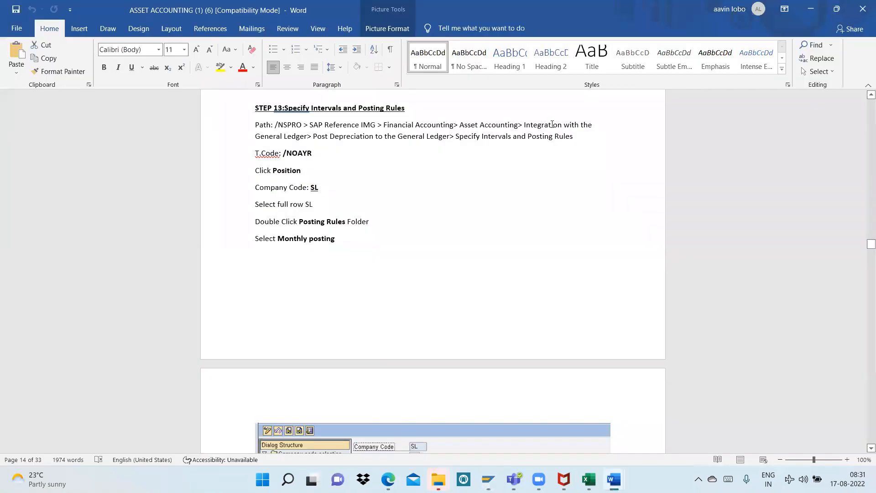
{"action": "left_click", "coordinate": [342, 237]}
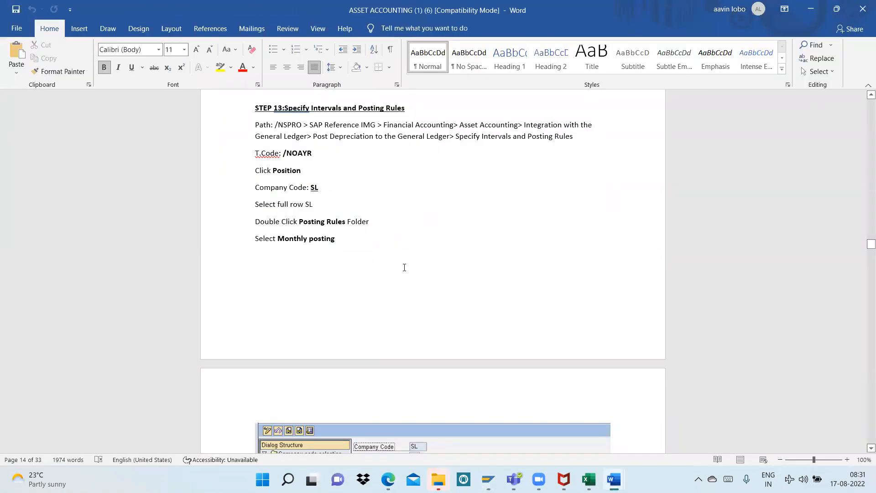
{"action": "scroll", "coordinate": [342, 237], "scroll_direction": "down", "scroll_amount": 6}
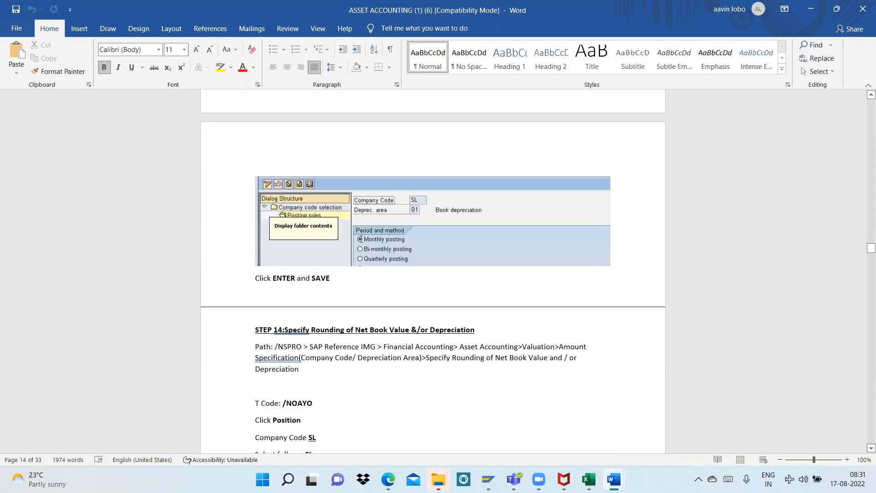
{"action": "scroll", "coordinate": [359, 275], "scroll_direction": "down", "scroll_amount": 3}
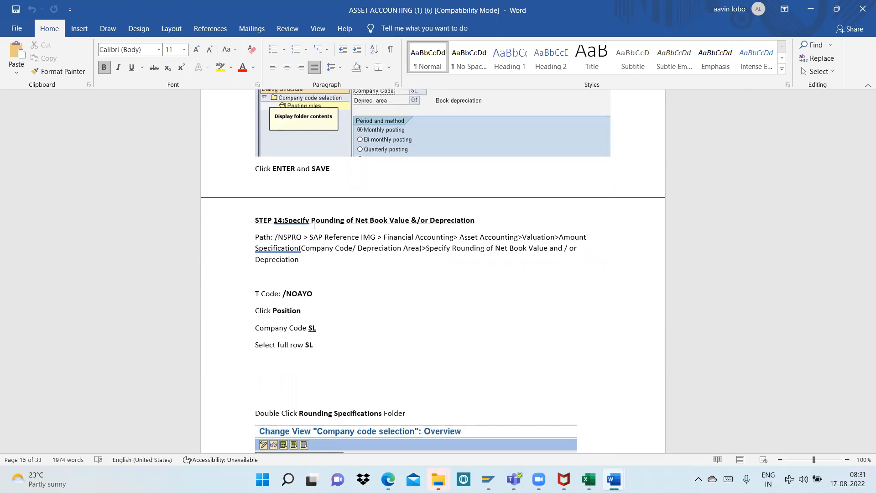
{"action": "scroll", "coordinate": [315, 226], "scroll_direction": "down", "scroll_amount": 2}
{"action": "scroll", "coordinate": [318, 225], "scroll_direction": "down", "scroll_amount": 1}
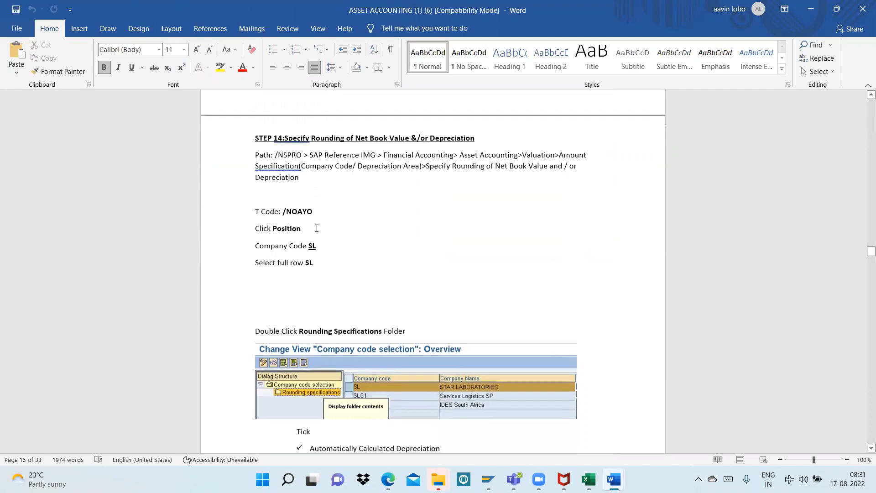
Return to SAP and run transaction OAYO, acknowledging the dialogs
{"action": "key", "text": "alt+Tab"}
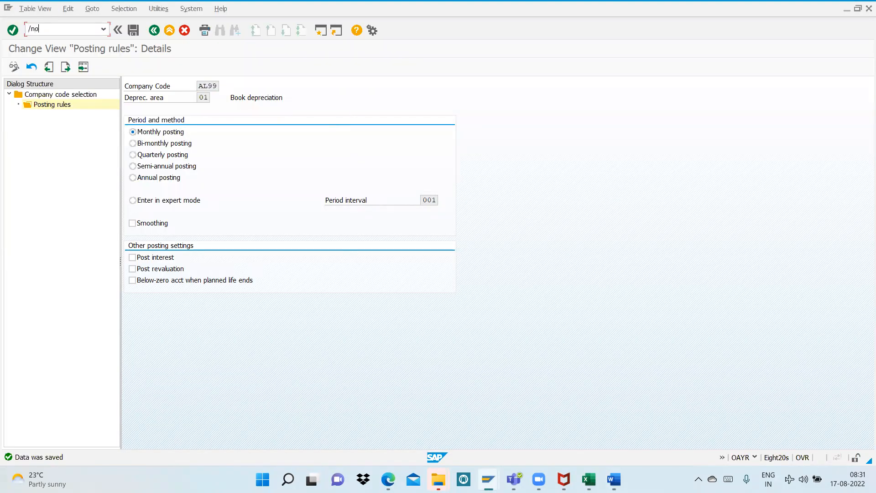
{"action": "key", "text": "Return"}
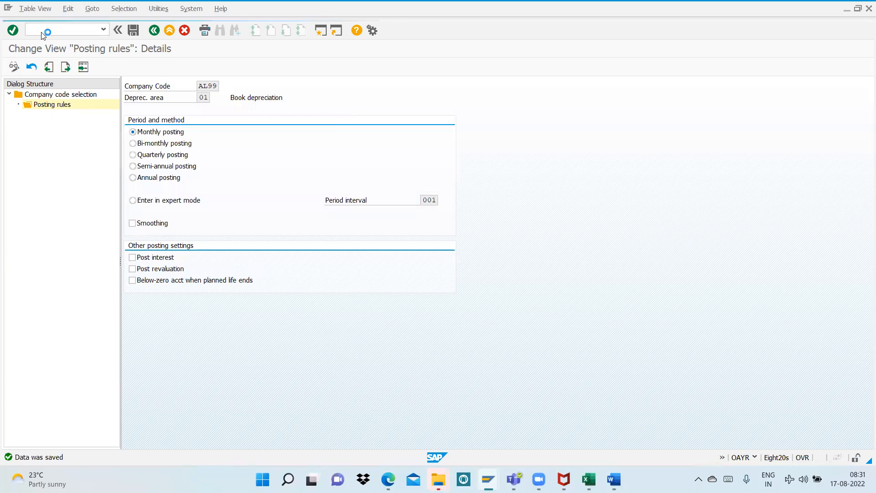
{"action": "left_click", "coordinate": [171, 297]}
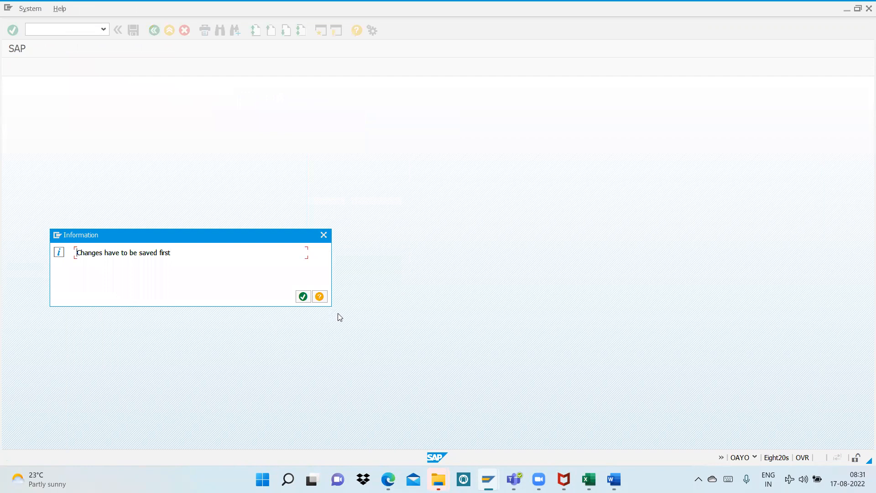
{"action": "left_click", "coordinate": [303, 296]}
Locate company code AL99 in the company code selection and open its rounding specifications
{"action": "left_click", "coordinate": [206, 439]}
{"action": "type", "text": "al99"}
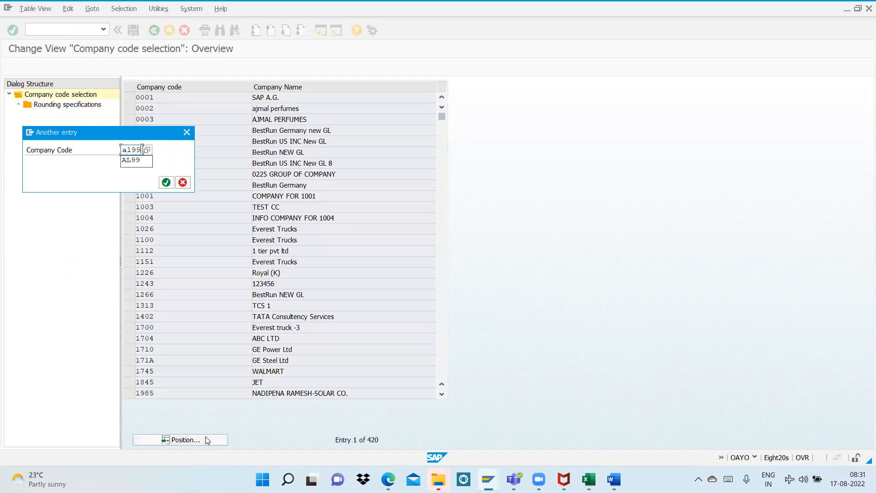
{"action": "key", "text": "Return"}
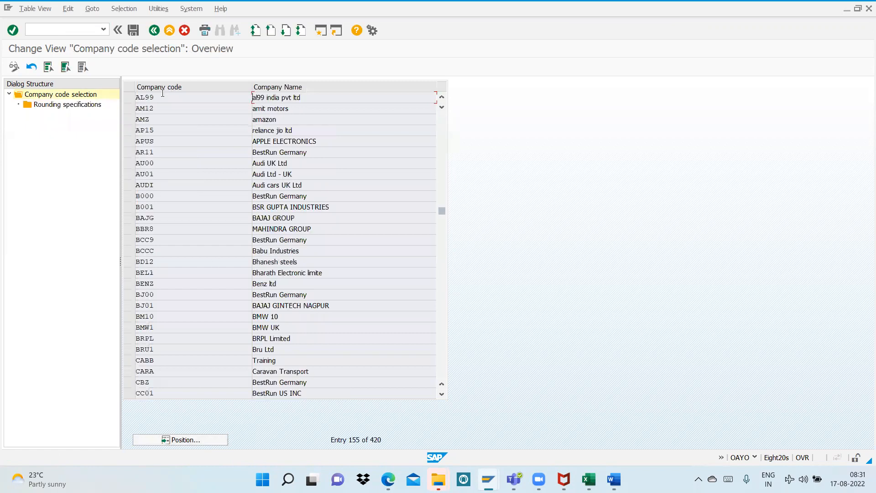
{"action": "left_click", "coordinate": [126, 98]}
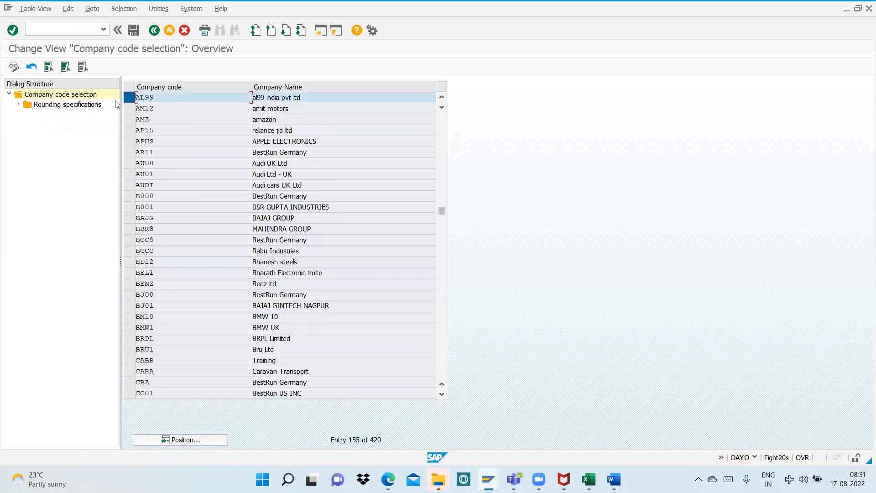
{"action": "double_click", "coordinate": [78, 106]}
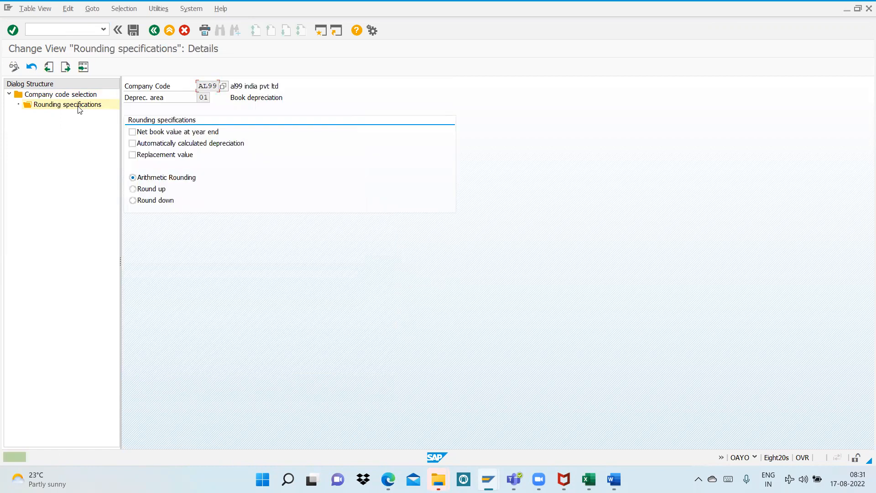
Enable rounding for automatically calculated depreciation, check it against the Word notes, and save under the proposed customizing request
{"action": "left_click", "coordinate": [131, 145]}
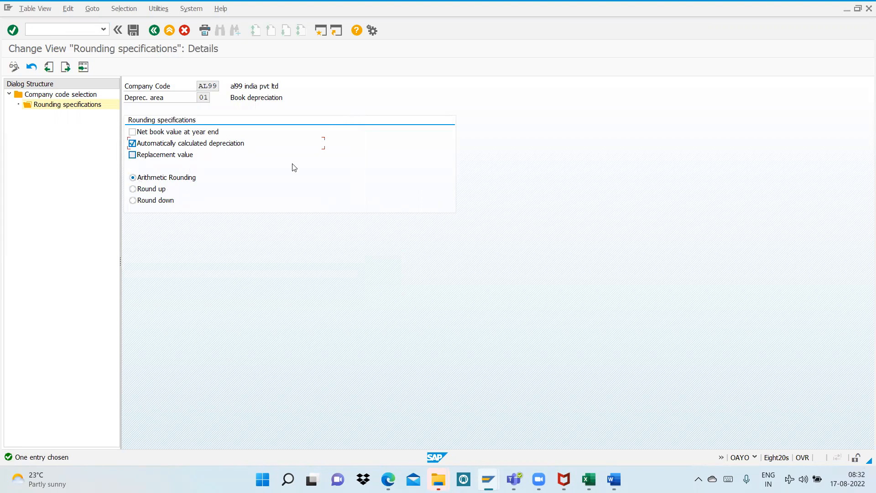
{"action": "key", "text": "alt+Tab"}
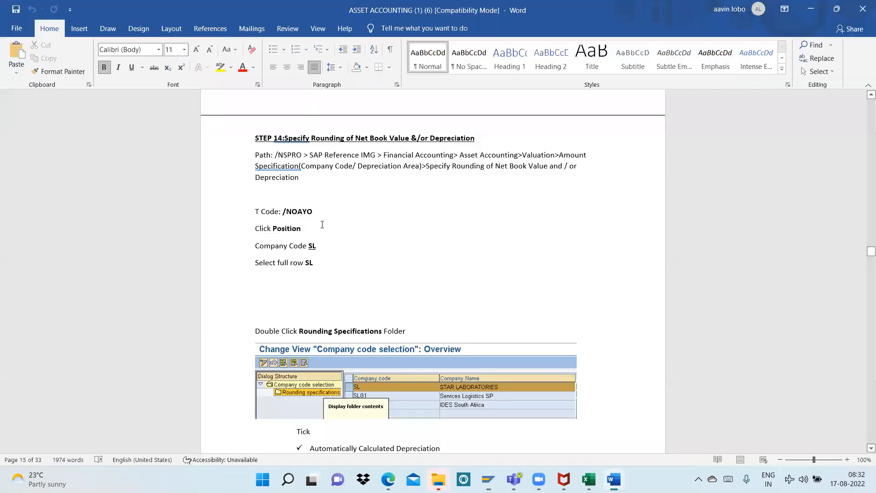
{"action": "scroll", "coordinate": [322, 225], "scroll_direction": "down", "scroll_amount": 10}
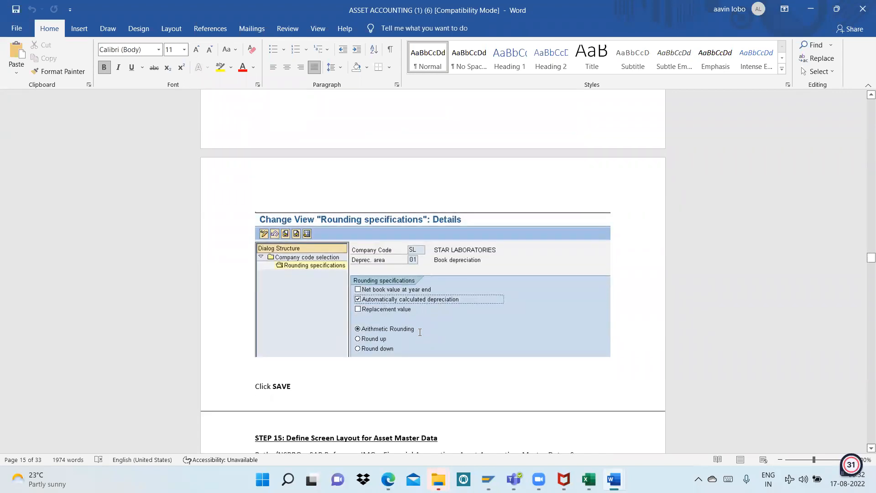
{"action": "key", "text": "alt+Tab"}
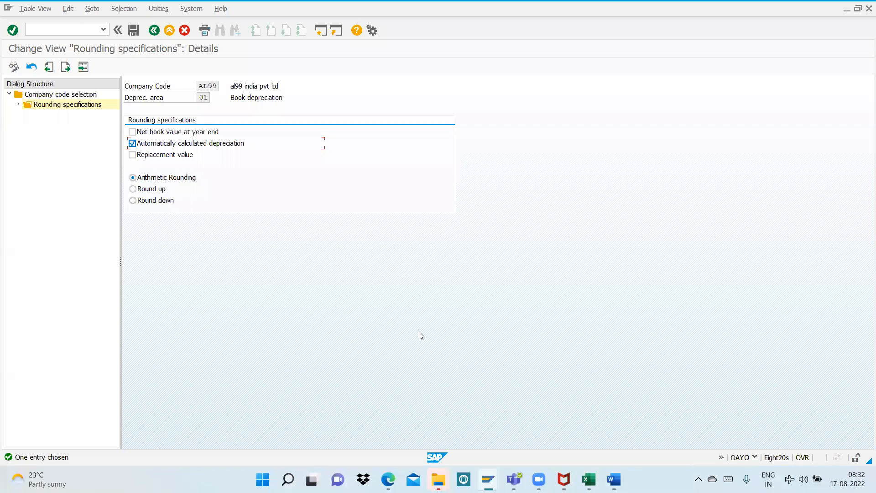
{"action": "left_click", "coordinate": [134, 31]}
{"action": "left_click", "coordinate": [178, 182]}
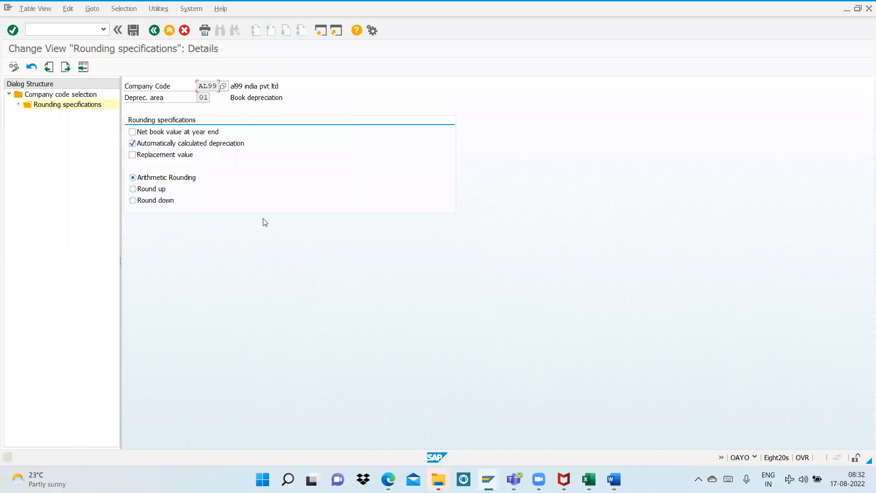
Switch to the Word notes and read Step 15 on defining the screen layout for asset master data
{"action": "key", "text": "alt+Tab"}
{"action": "scroll", "coordinate": [419, 224], "scroll_direction": "down", "scroll_amount": 5}
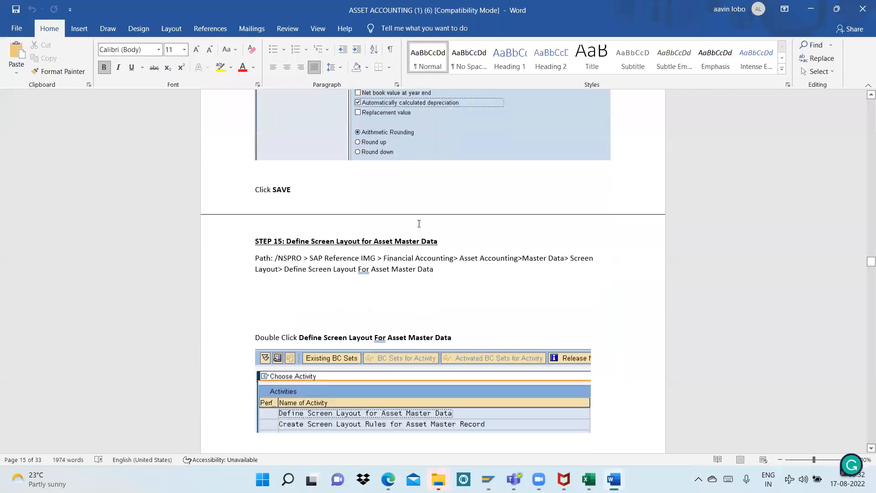
{"action": "scroll", "coordinate": [418, 223], "scroll_direction": "down", "scroll_amount": 3}
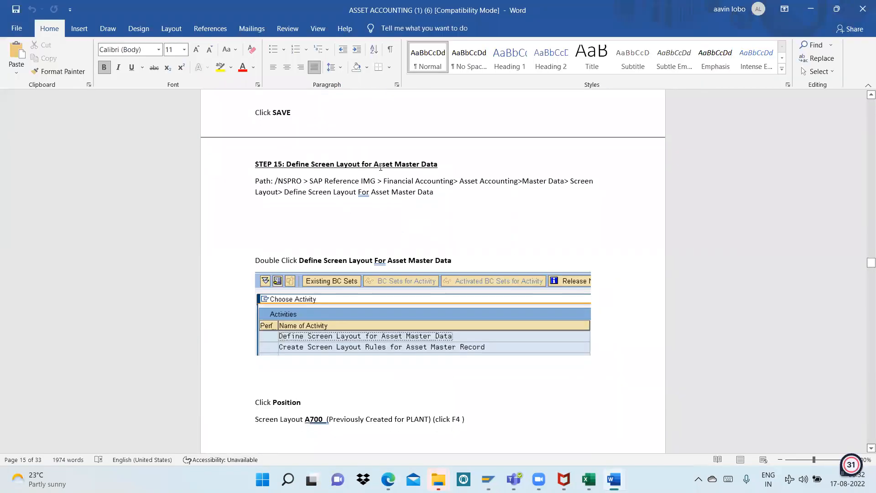
{"action": "scroll", "coordinate": [411, 219], "scroll_direction": "down", "scroll_amount": 4}
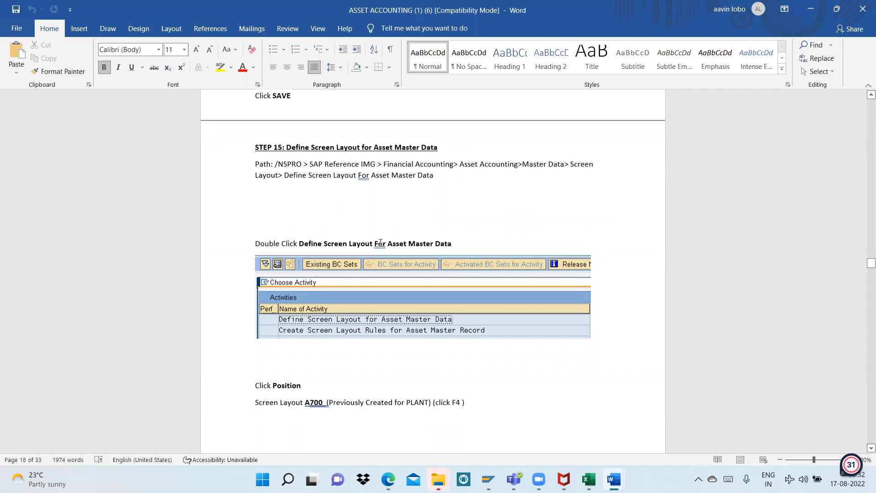
{"action": "scroll", "coordinate": [379, 246], "scroll_direction": "up", "scroll_amount": 4}
{"action": "scroll", "coordinate": [379, 246], "scroll_direction": "down", "scroll_amount": 1}
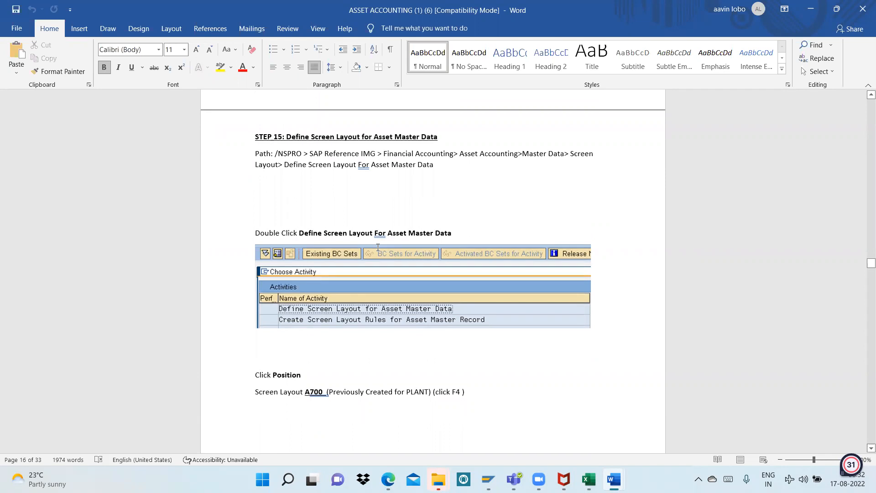
Return to SAP and open the Customizing Implementation Guide through transaction SPRO
{"action": "key", "text": "alt+Tab"}
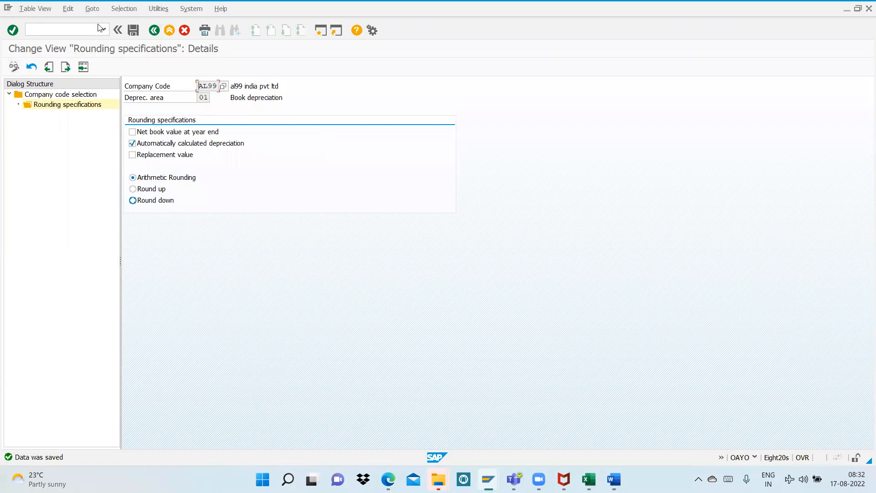
{"action": "left_click", "coordinate": [103, 30]}
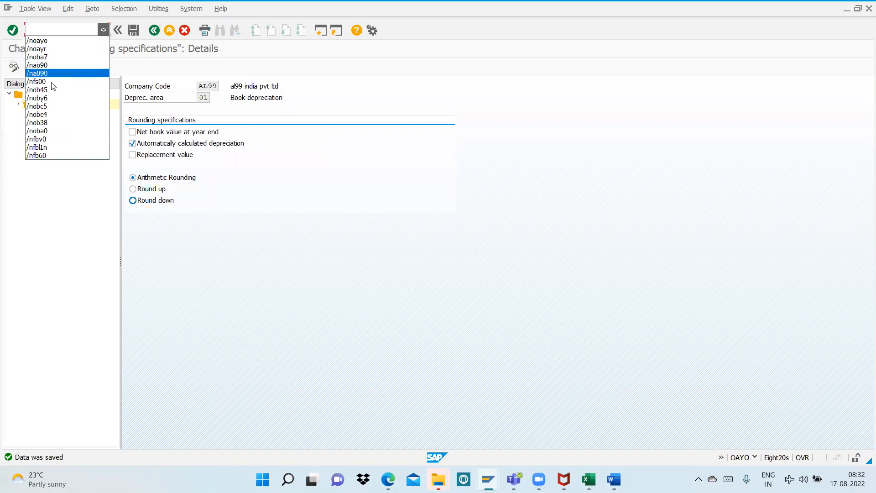
{"action": "left_click", "coordinate": [71, 41]}
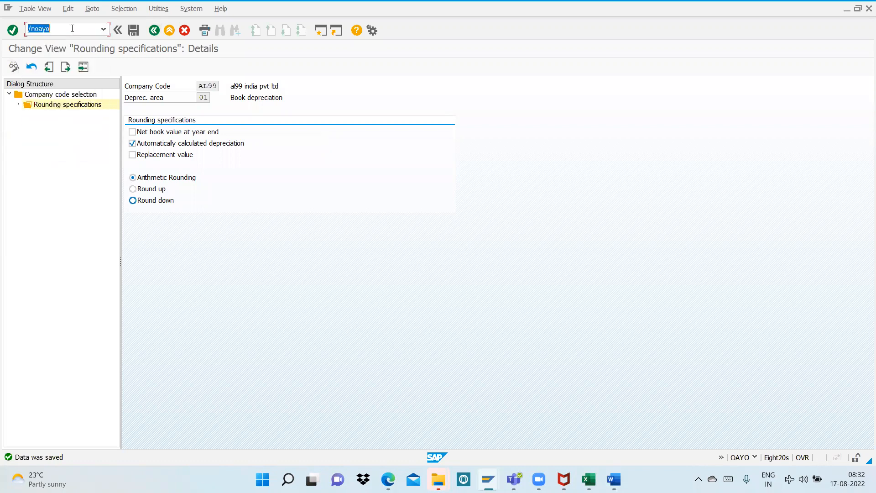
{"action": "type", "text": "/"}
{"action": "key", "text": "Return"}
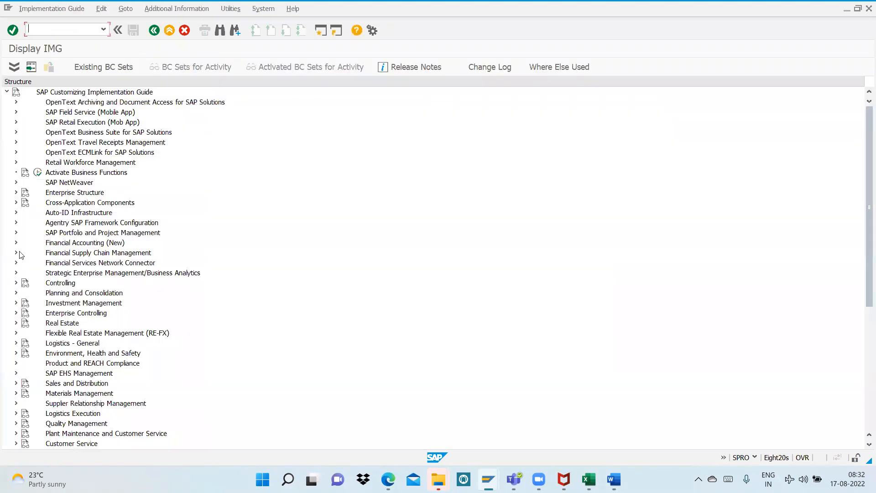
Expand Financial Accounting (New) and its Asset Accounting node in the implementation guide
{"action": "left_click", "coordinate": [16, 243]}
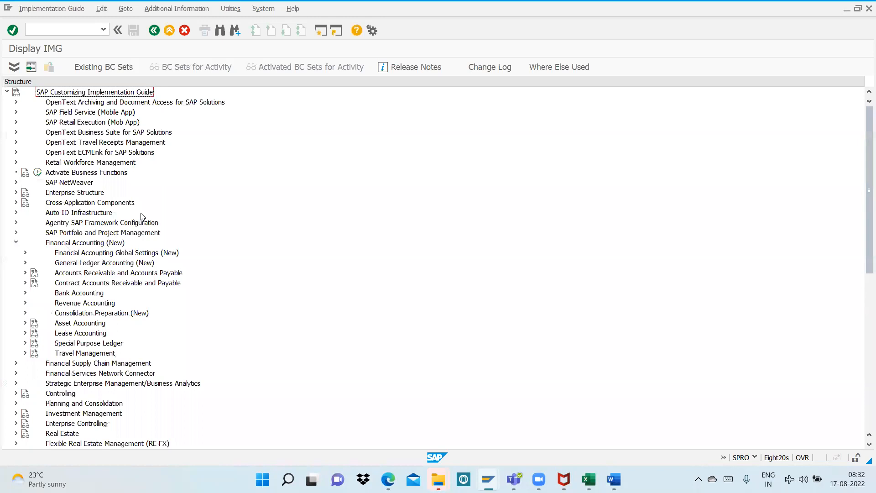
{"action": "scroll", "coordinate": [142, 217], "scroll_direction": "down", "scroll_amount": 1}
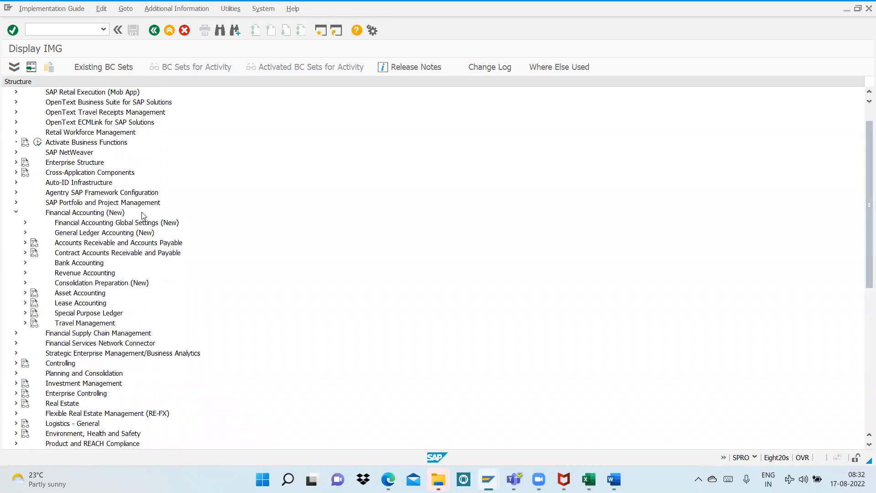
{"action": "left_click", "coordinate": [25, 223]}
{"action": "left_click", "coordinate": [25, 223]}
{"action": "left_click", "coordinate": [25, 292]}
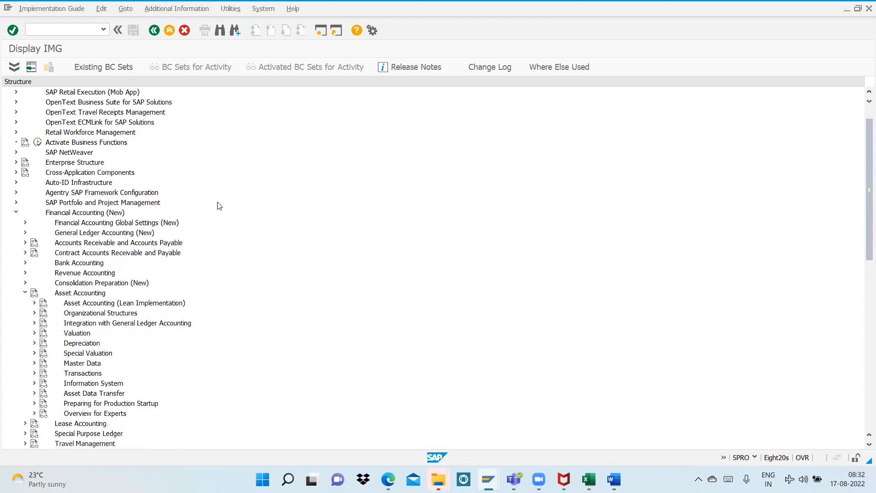
Expand Master Data and Screen Layout under Asset Accounting, and start the Define Screen Layout for Asset Master Data activity
{"action": "scroll", "coordinate": [219, 204], "scroll_direction": "down", "scroll_amount": 1}
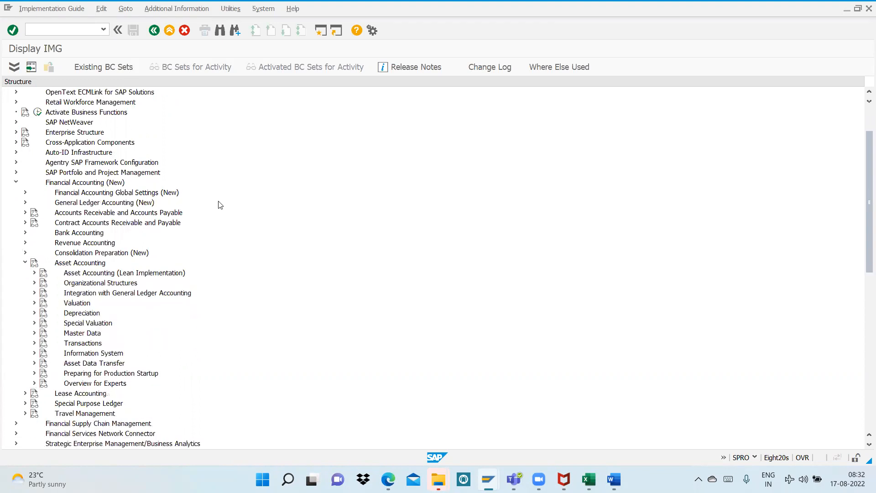
{"action": "left_click", "coordinate": [34, 333]}
{"action": "scroll", "coordinate": [237, 287], "scroll_direction": "down", "scroll_amount": 2}
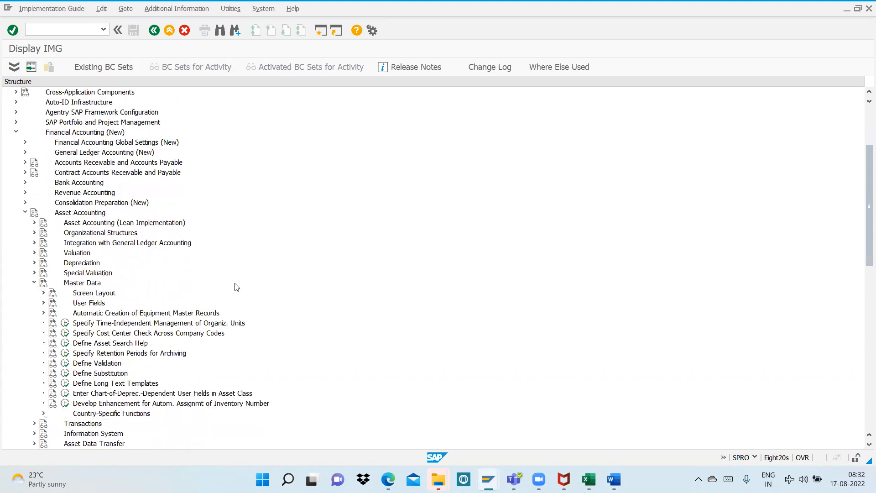
{"action": "left_click", "coordinate": [44, 292]}
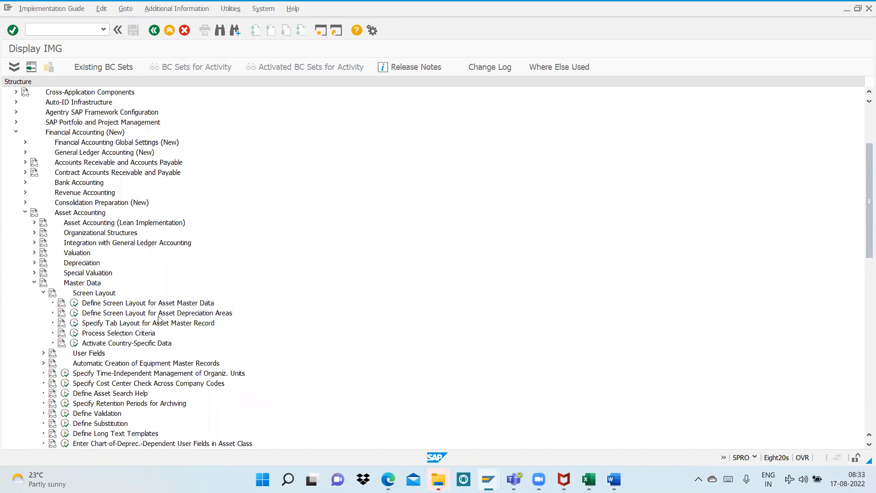
{"action": "left_click", "coordinate": [74, 304]}
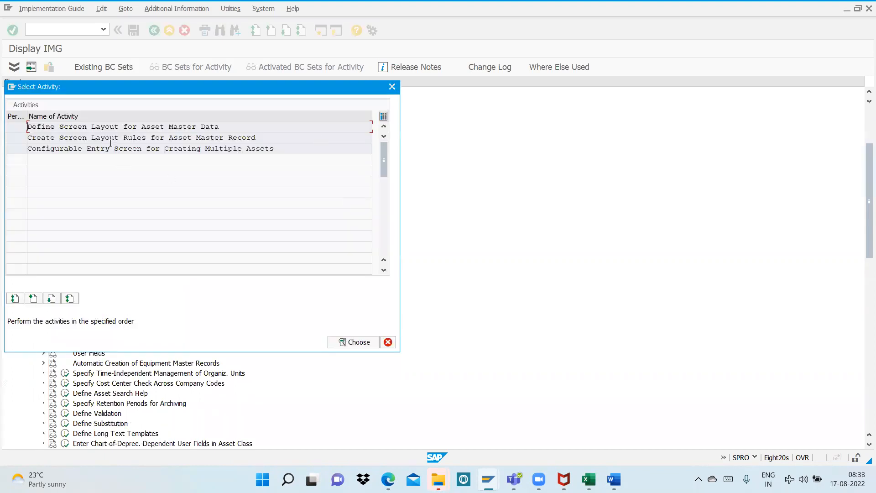
{"action": "double_click", "coordinate": [103, 127]}
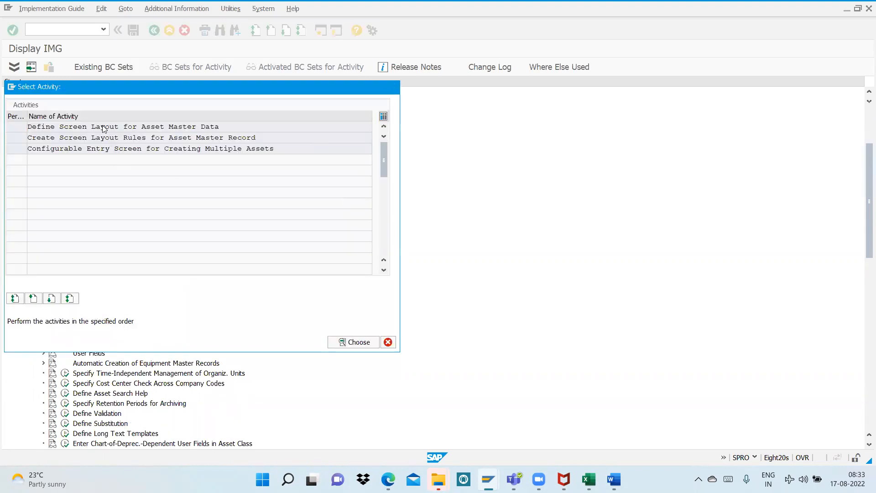
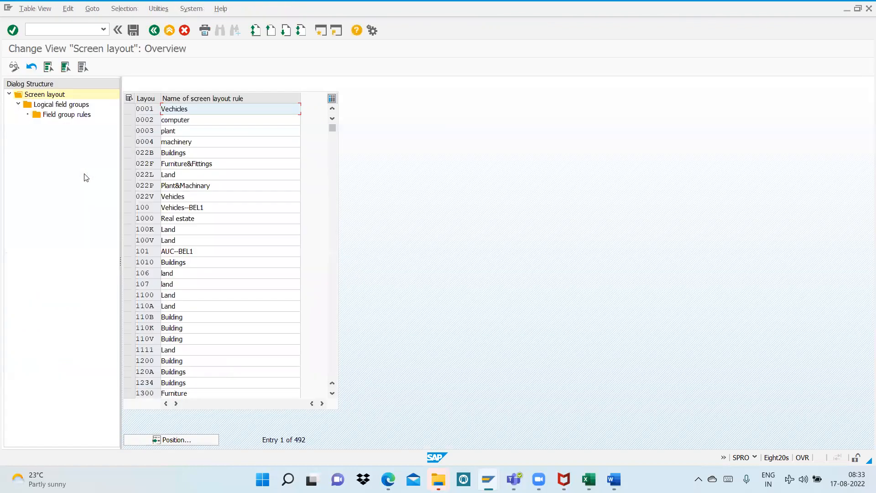
Locate screen layout A900 and open the field group rules for its General data logical field group
{"action": "left_click", "coordinate": [199, 439]}
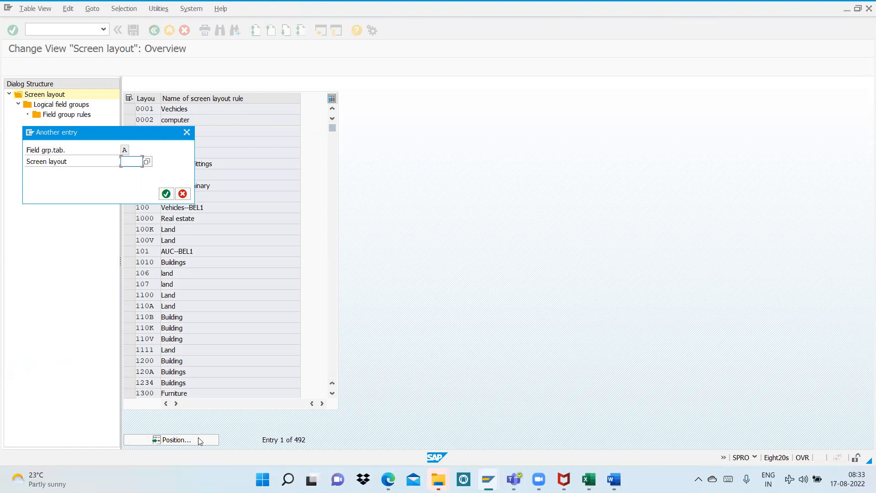
{"action": "type", "text": "a900"}
{"action": "key", "text": "Return"}
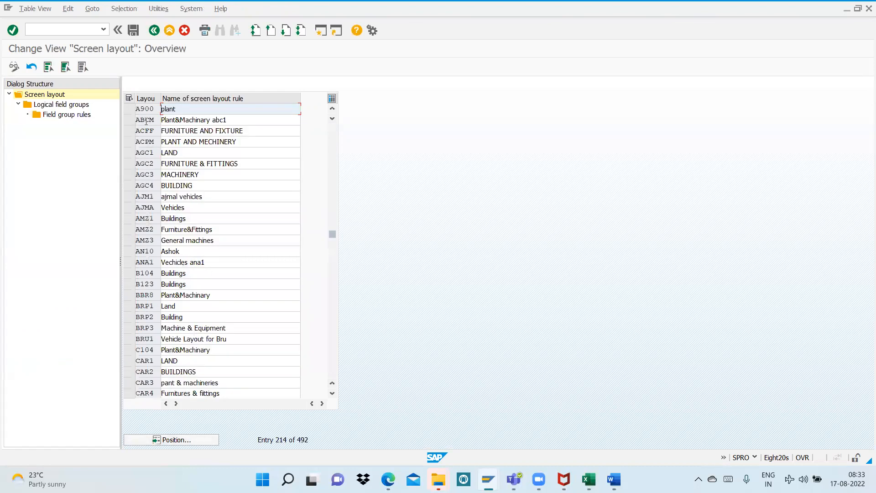
{"action": "left_click", "coordinate": [129, 110]}
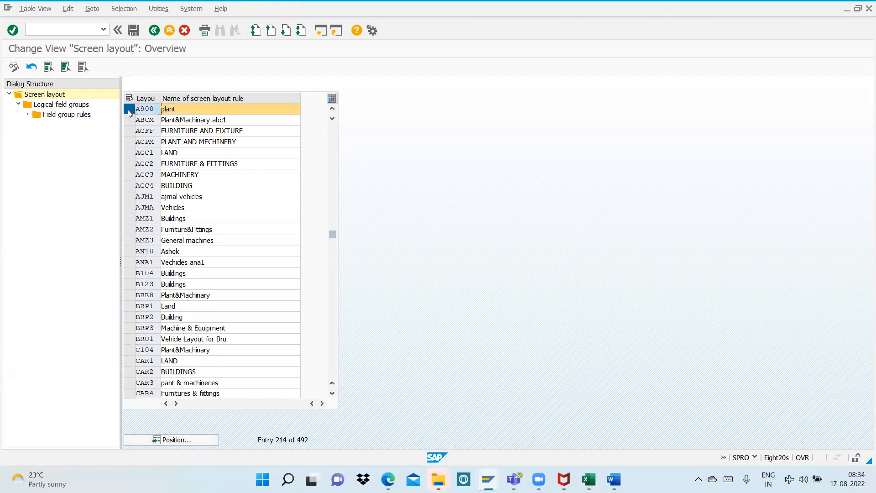
{"action": "double_click", "coordinate": [72, 106]}
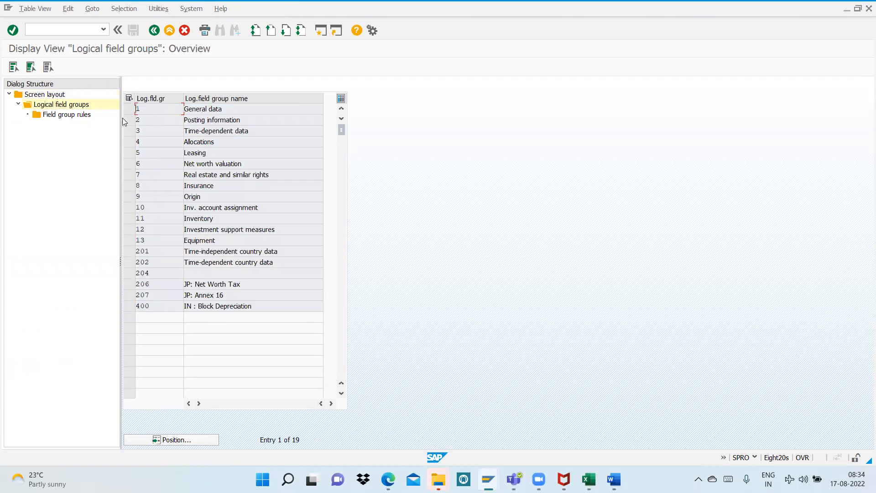
{"action": "left_click", "coordinate": [129, 109]}
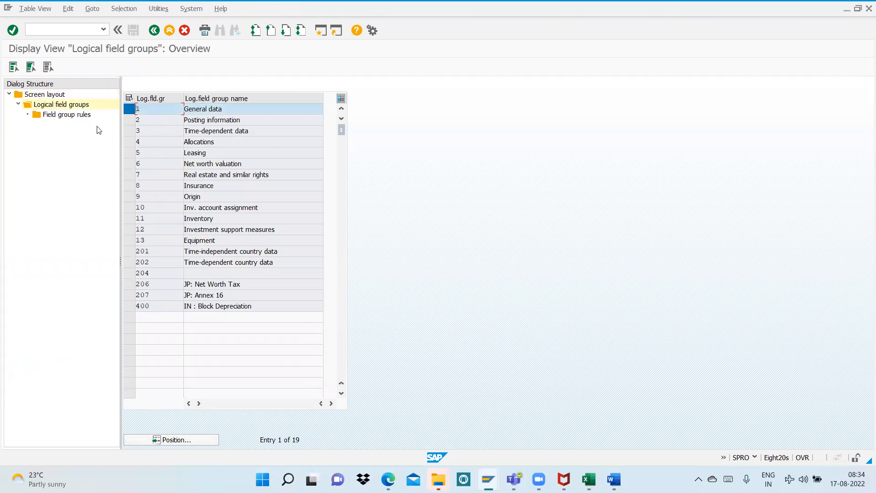
{"action": "double_click", "coordinate": [57, 115]}
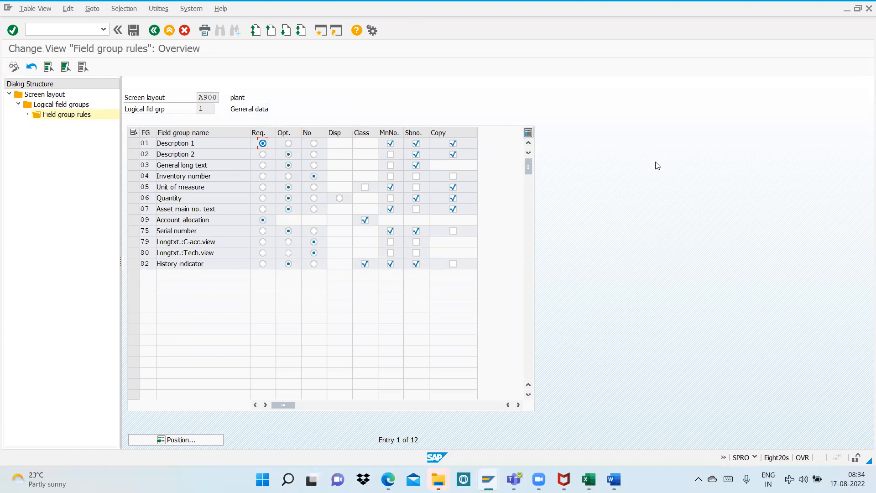
Switch to the Word notes and read the Step 15 instructions for the Description 1 field group rule
{"action": "left_click", "coordinate": [613, 479]}
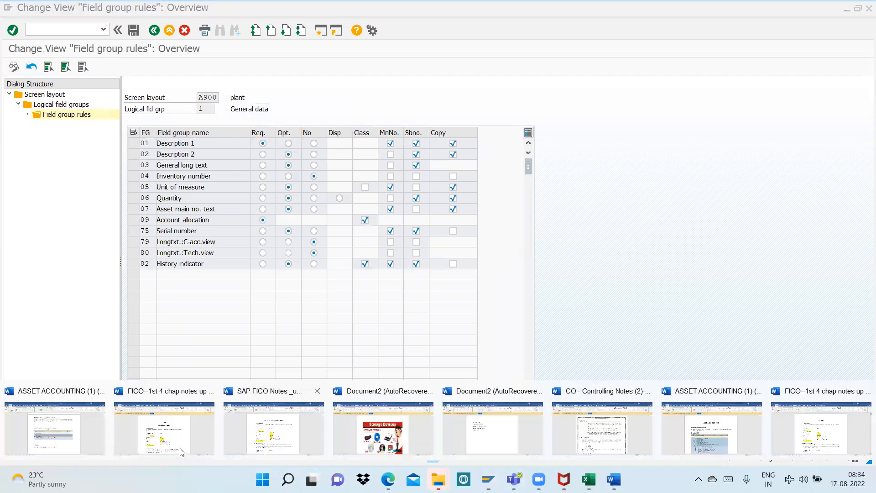
{"action": "left_click", "coordinate": [93, 424]}
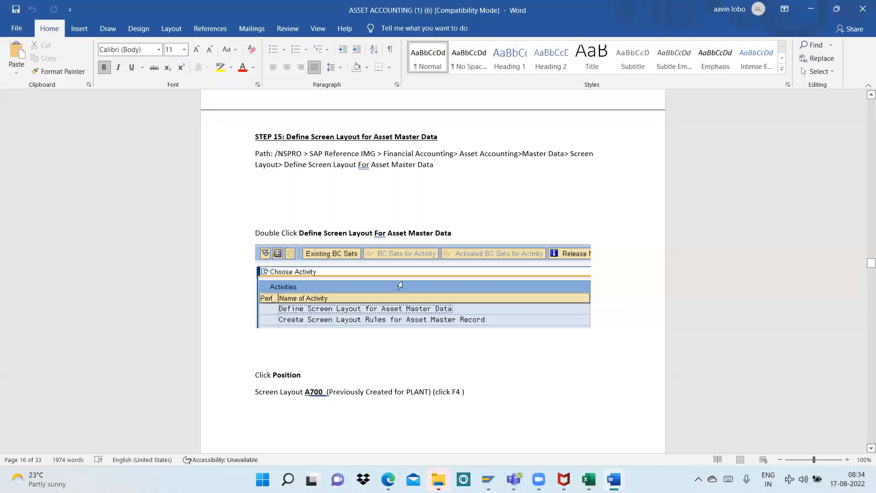
{"action": "scroll", "coordinate": [411, 274], "scroll_direction": "down", "scroll_amount": 6}
{"action": "scroll", "coordinate": [412, 274], "scroll_direction": "down", "scroll_amount": 20}
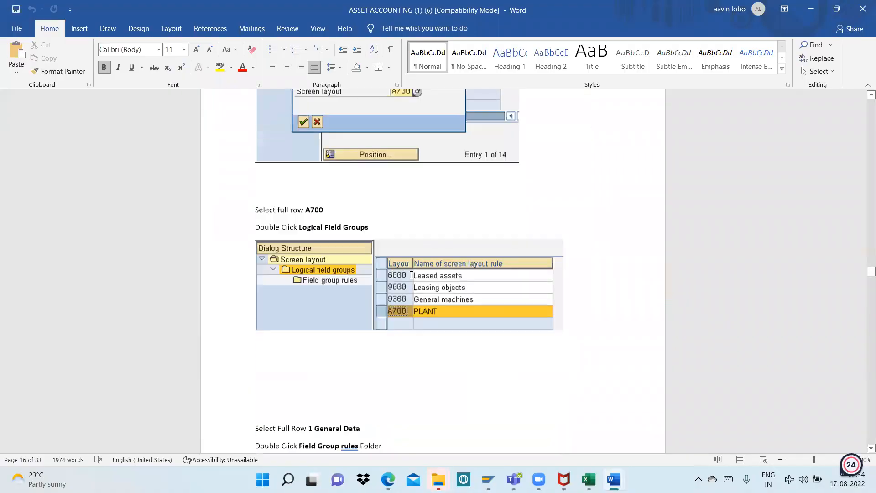
{"action": "scroll", "coordinate": [416, 268], "scroll_direction": "down", "scroll_amount": 10}
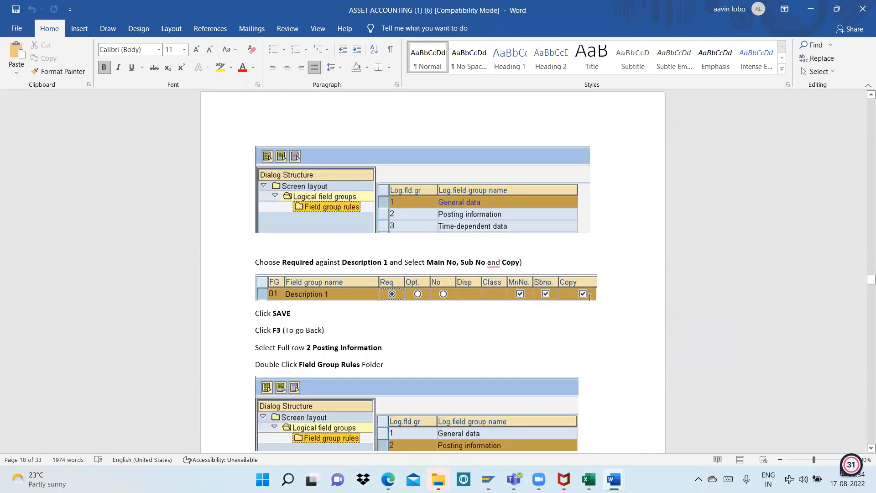
Return to SAP and save the General data field group rules for screen layout A900
{"action": "left_click", "coordinate": [488, 479]}
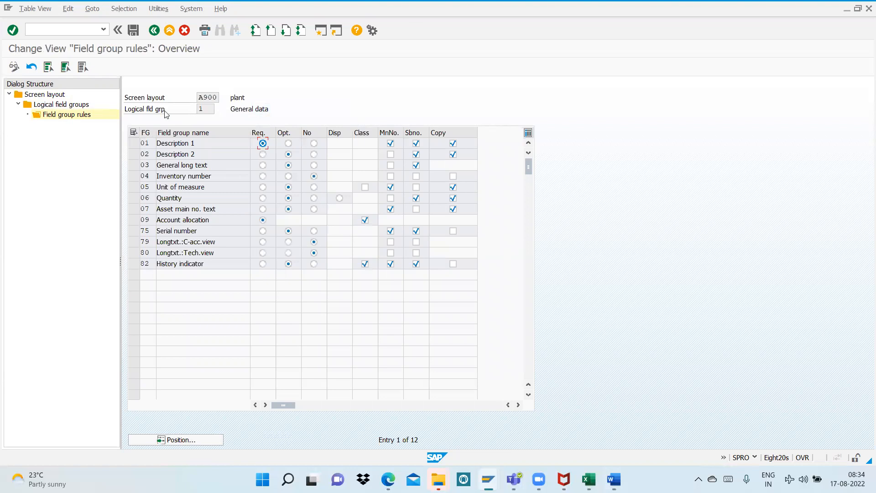
{"action": "left_click", "coordinate": [133, 31]}
{"action": "left_click", "coordinate": [134, 30]}
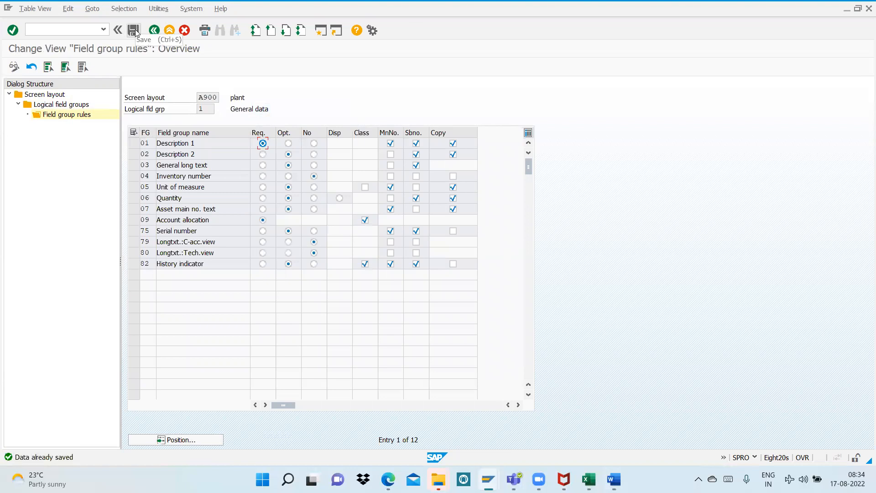
Go back to the logical field groups and open the field group rules for Posting information
{"action": "left_click", "coordinate": [155, 31]}
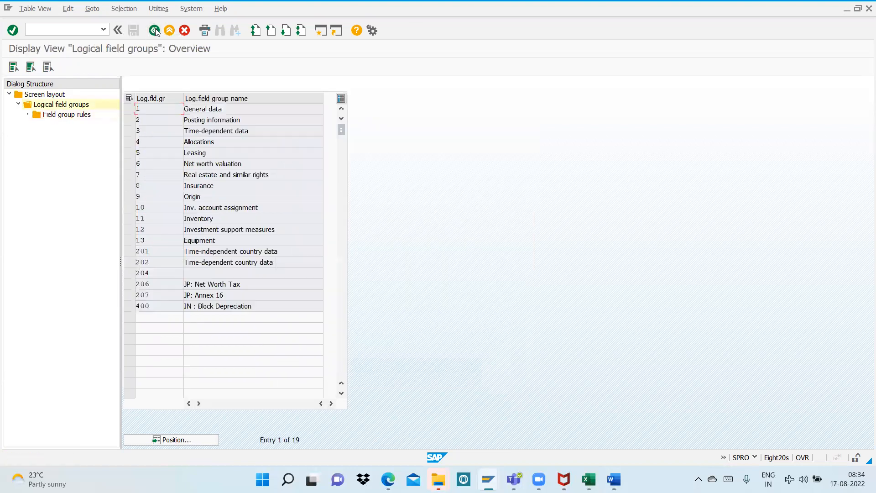
{"action": "left_click", "coordinate": [131, 121]}
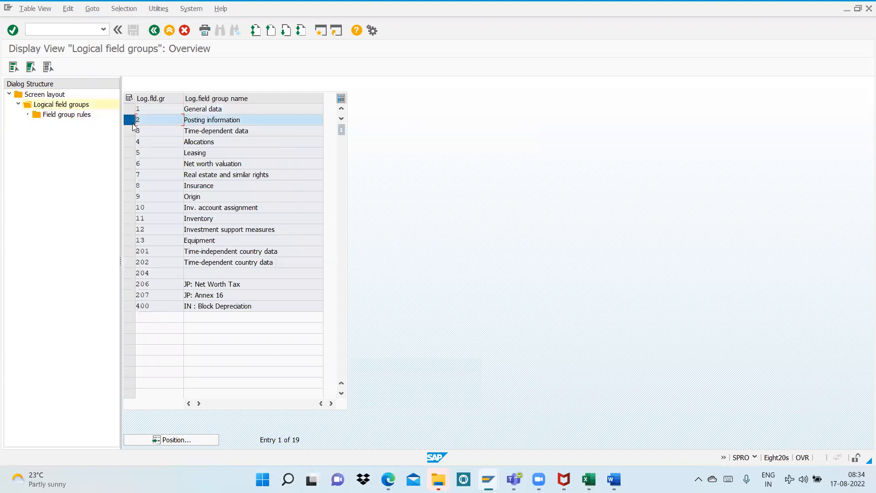
{"action": "double_click", "coordinate": [63, 115]}
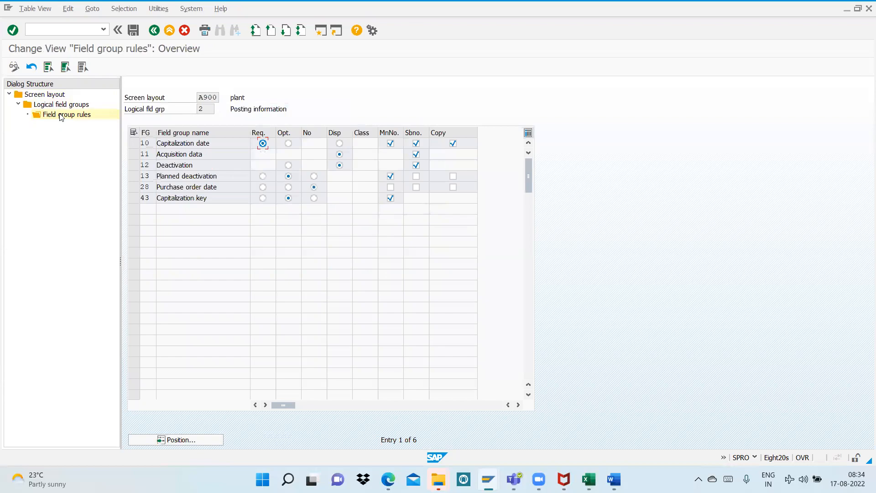
Switch to the Word notes and read the required settings for the Capitalization date field group
{"action": "key", "text": "alt+Tab"}
{"action": "scroll", "coordinate": [385, 285], "scroll_direction": "down", "scroll_amount": 3}
{"action": "scroll", "coordinate": [385, 285], "scroll_direction": "down", "scroll_amount": 3}
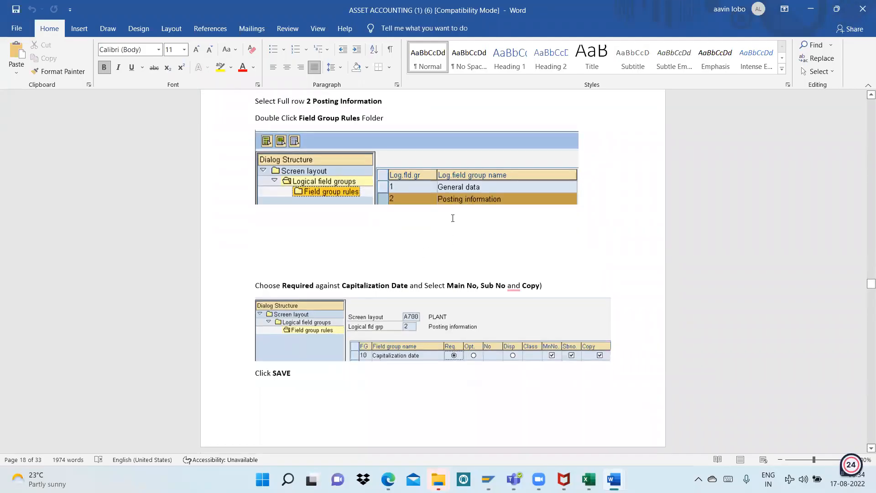
{"action": "scroll", "coordinate": [395, 298], "scroll_direction": "down", "scroll_amount": 1}
{"action": "scroll", "coordinate": [395, 297], "scroll_direction": "down", "scroll_amount": 3}
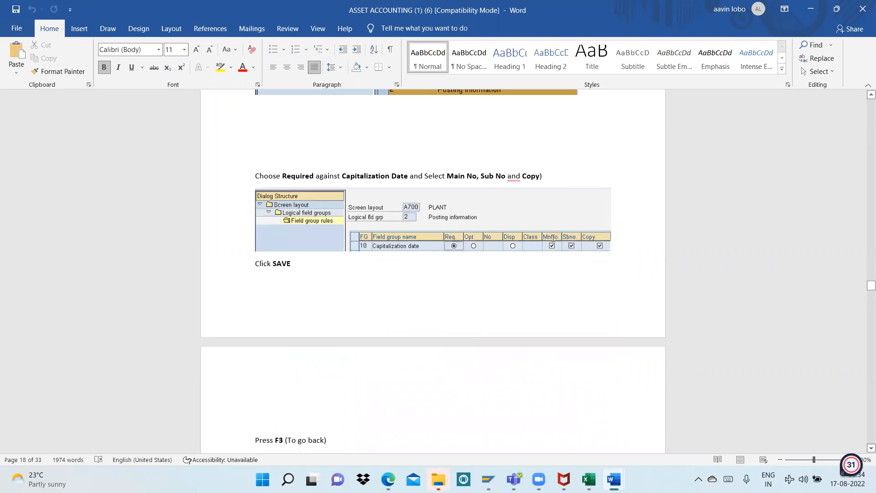
Compare the Capitalization date rule in SAP with the Word notes, and save the Posting information field group rules
{"action": "key", "text": "alt+Tab"}
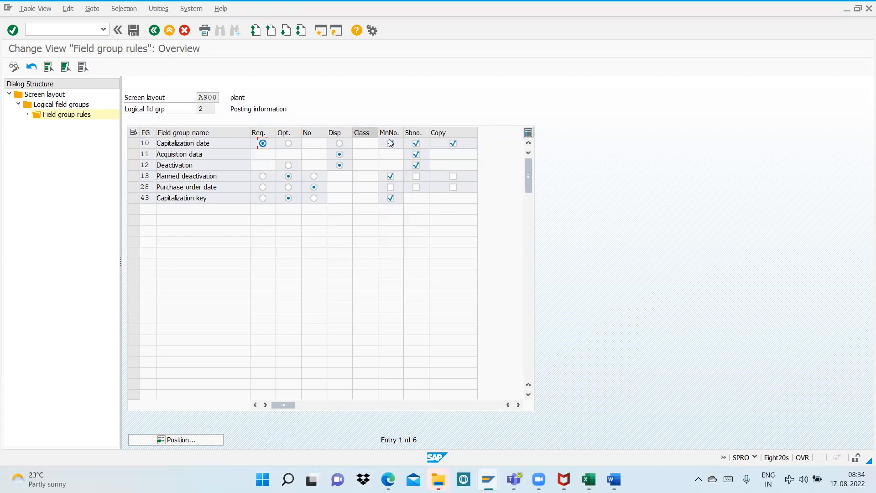
{"action": "key", "text": "alt+Tab"}
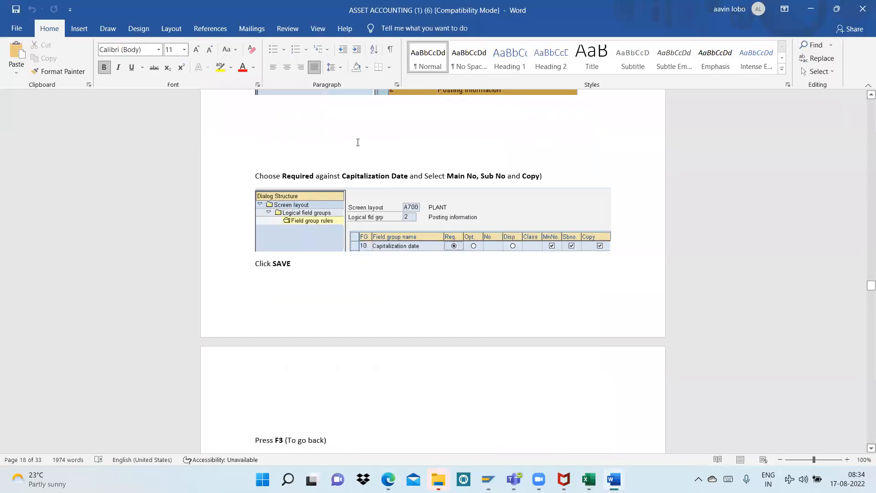
{"action": "key", "text": "alt+Tab"}
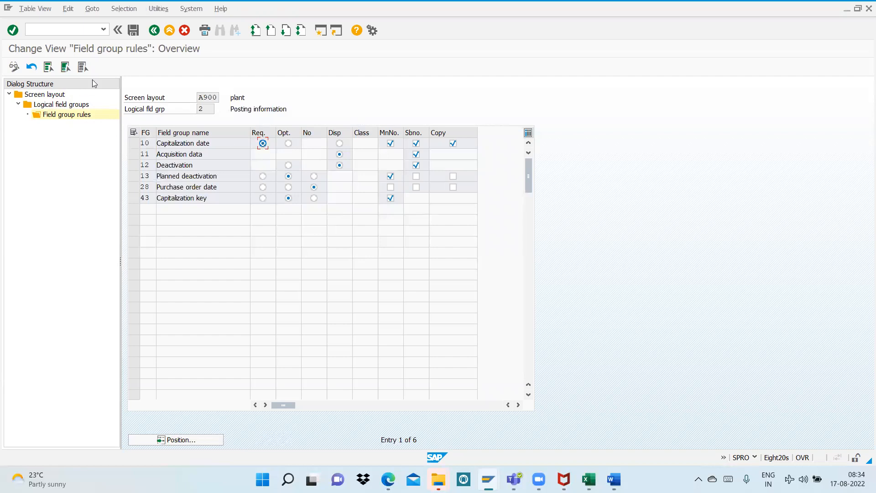
{"action": "left_click", "coordinate": [134, 31]}
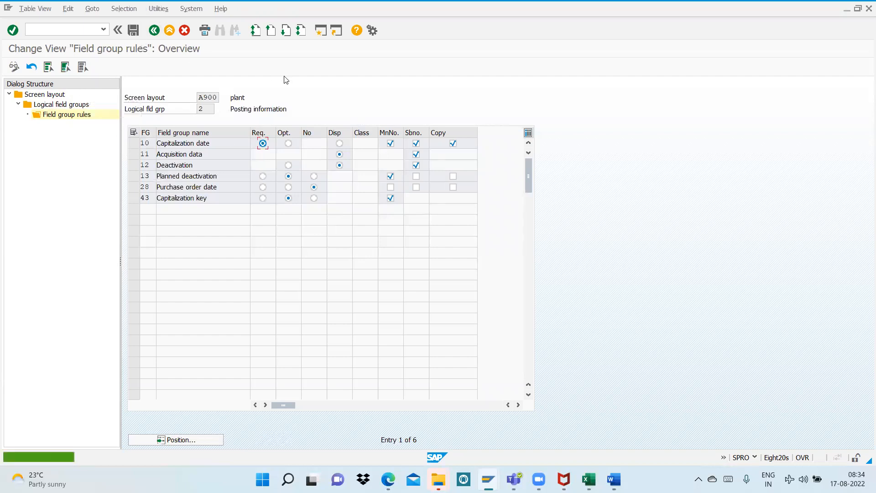
Read the next instruction in the Word notes, and open the field group rules for Time-dependent data in SAP
{"action": "key", "text": "alt+Tab"}
{"action": "scroll", "coordinate": [362, 336], "scroll_direction": "down", "scroll_amount": 5}
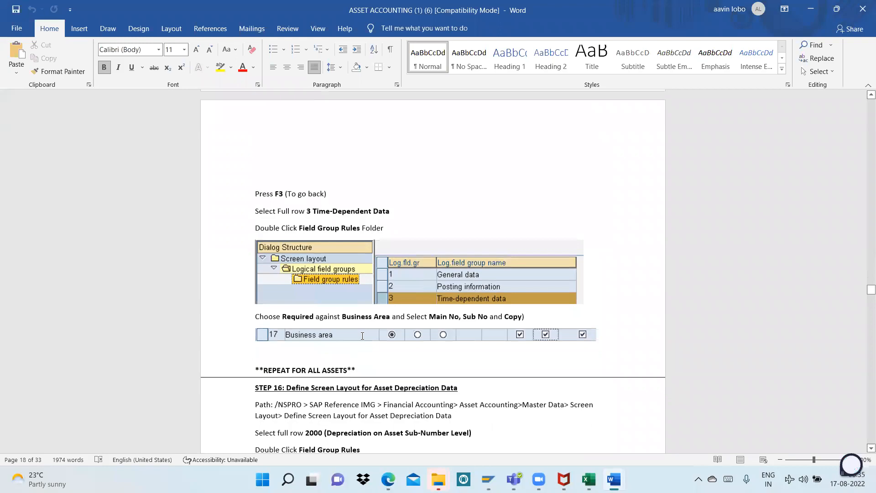
{"action": "key", "text": "alt+Tab"}
{"action": "double_click", "coordinate": [61, 104]}
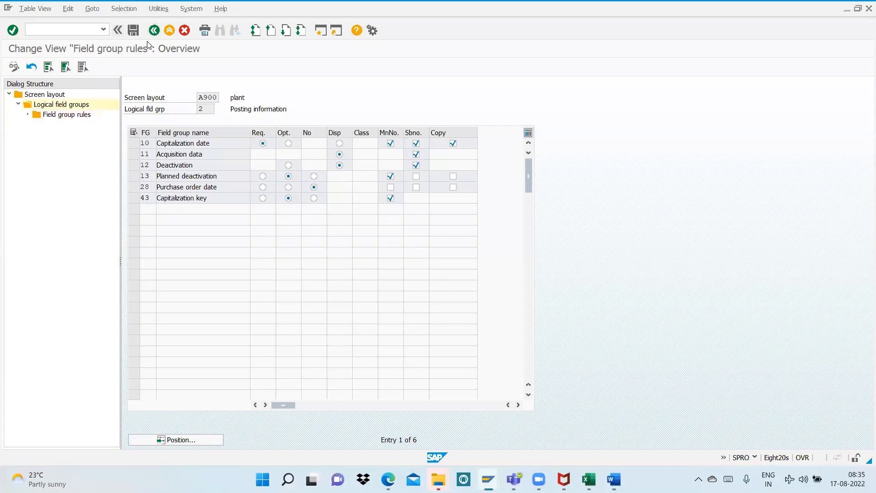
{"action": "left_click", "coordinate": [130, 132]}
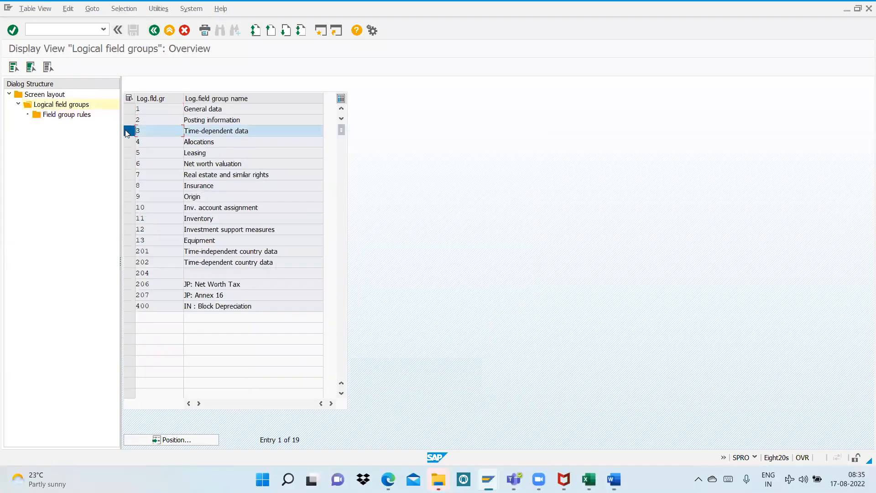
{"action": "double_click", "coordinate": [57, 115]}
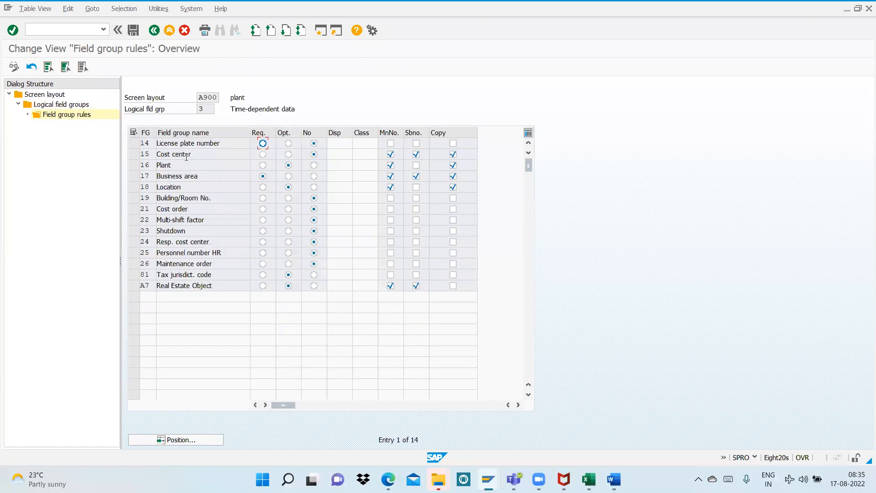
Check the Business area settings in the Word notes, and save the Time-dependent data field group rules in SAP
{"action": "key", "text": "alt+Tab"}
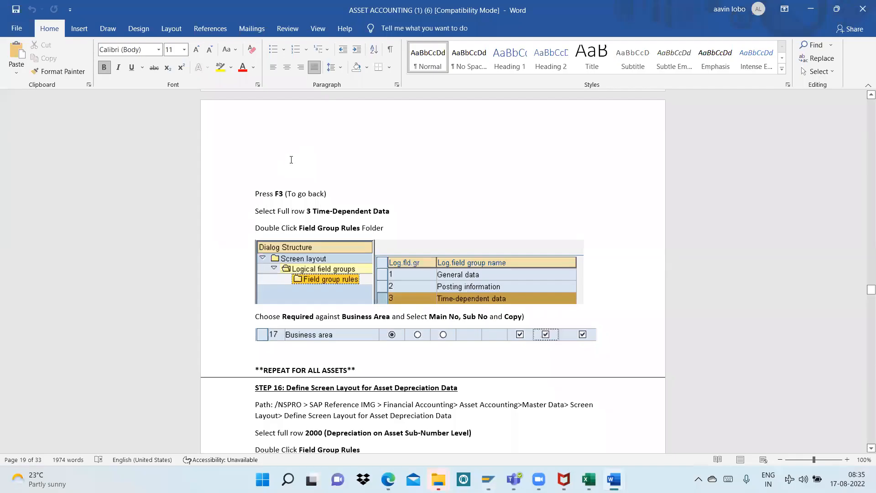
{"action": "scroll", "coordinate": [398, 376], "scroll_direction": "down", "scroll_amount": 2}
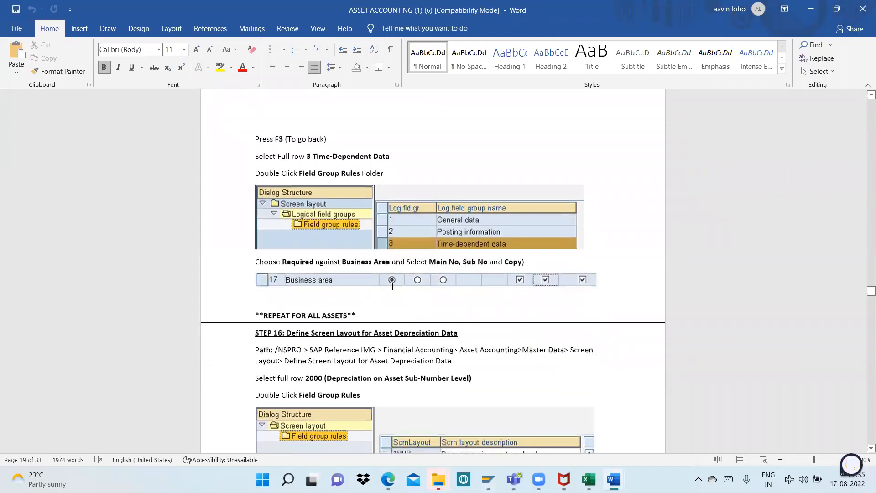
{"action": "key", "text": "alt+Tab"}
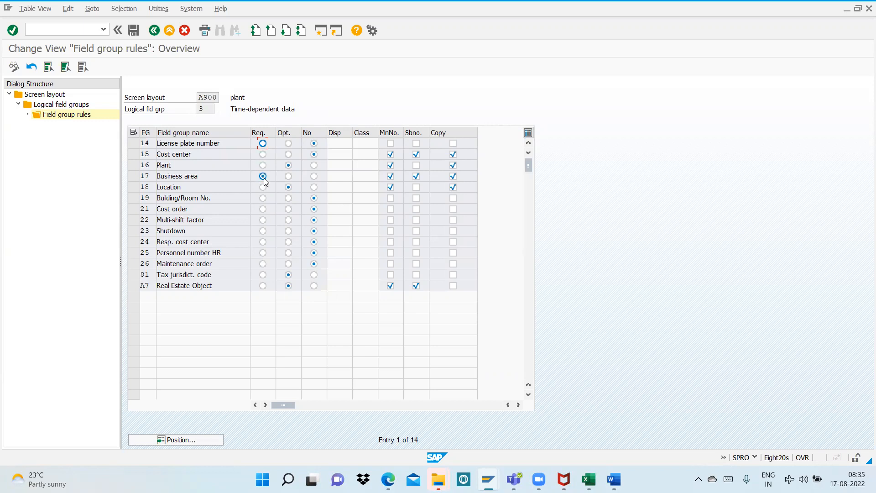
{"action": "left_click", "coordinate": [134, 31]}
Read Step 16 in the Word notes on the screen layout for asset depreciation data, and return to SAP
{"action": "key", "text": "alt+Tab"}
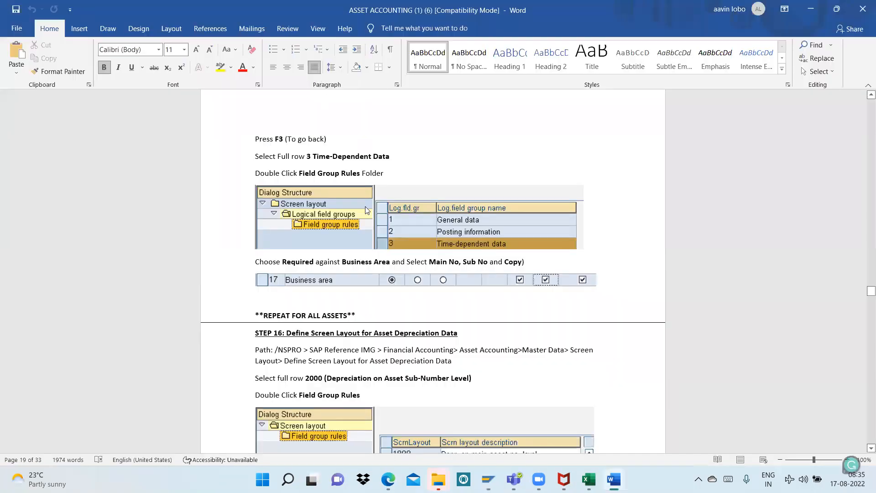
{"action": "scroll", "coordinate": [357, 217], "scroll_direction": "down", "scroll_amount": 4}
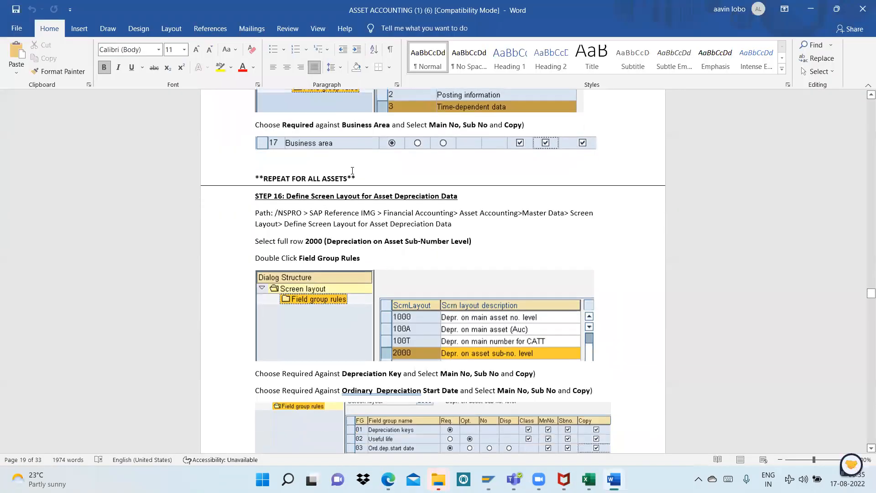
{"action": "key", "text": "alt+Tab"}
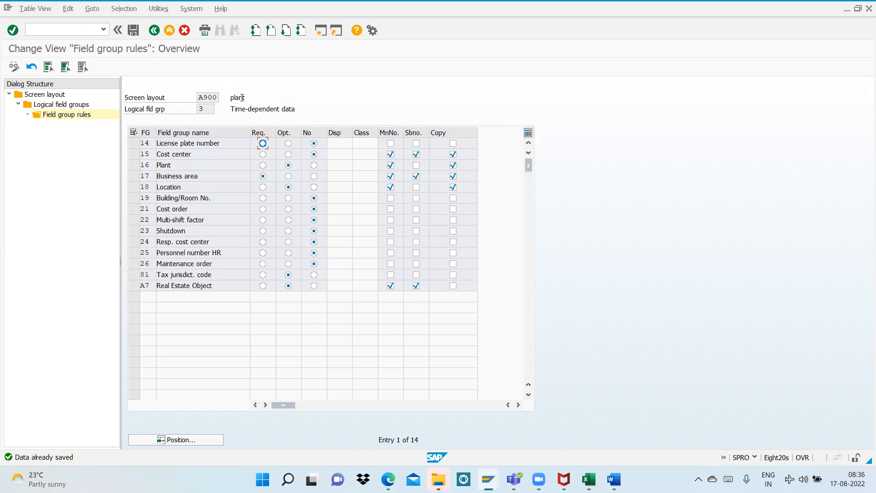
Leave the asset master data layout, start Define Screen Layout for Asset Depreciation Areas and select screen layout 2000
{"action": "left_click", "coordinate": [154, 36]}
{"action": "left_click", "coordinate": [154, 36]}
{"action": "left_click", "coordinate": [154, 37]}
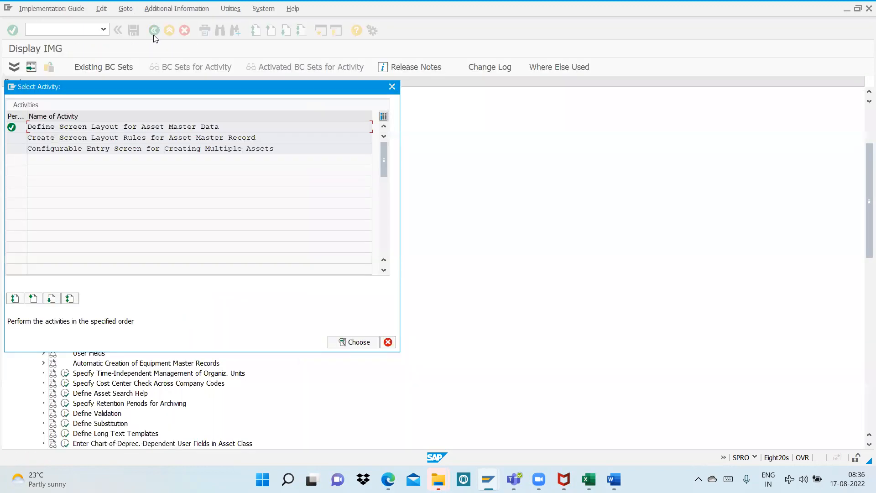
{"action": "left_click", "coordinate": [392, 87]}
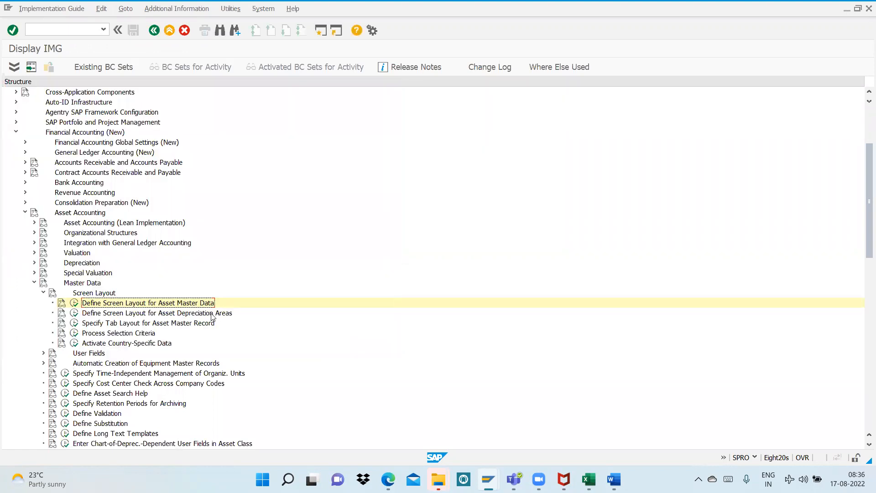
{"action": "left_click", "coordinate": [74, 312]}
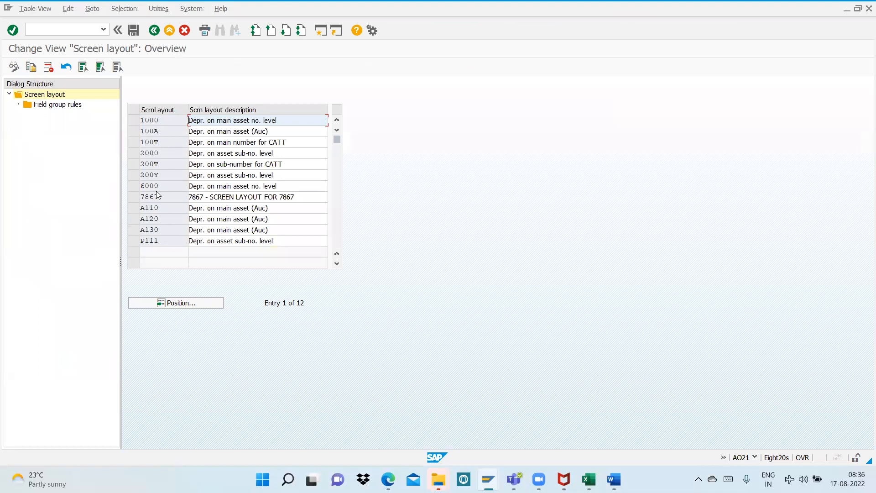
{"action": "left_click", "coordinate": [133, 154]}
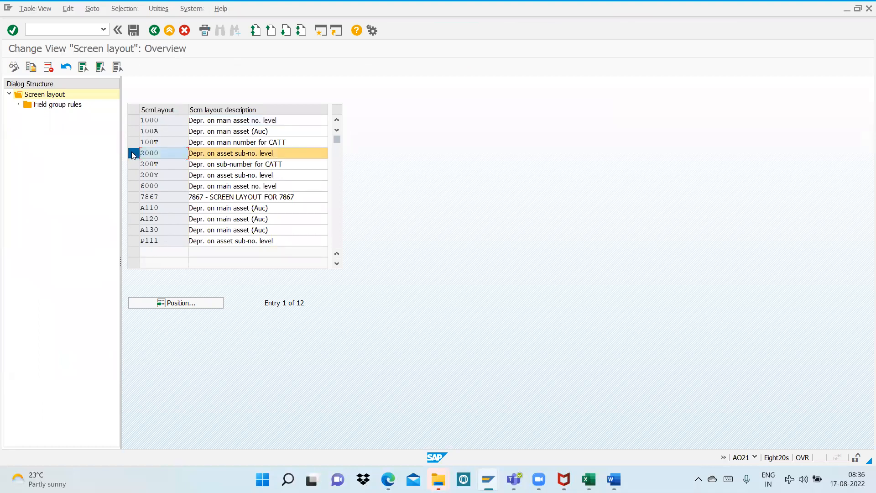
Open the field group rules of screen layout 2000, check the required Step 16 settings in the Word notes, and return to SAP
{"action": "double_click", "coordinate": [53, 106]}
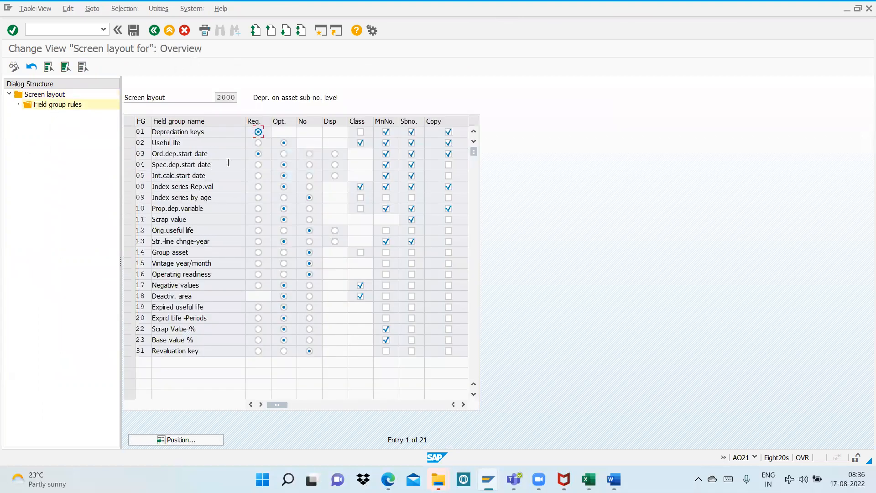
{"action": "key", "text": "alt+Tab"}
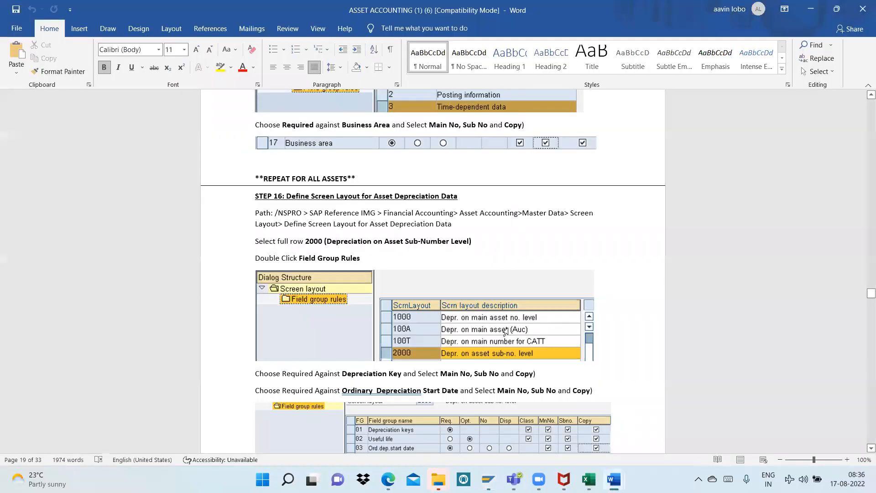
{"action": "scroll", "coordinate": [456, 353], "scroll_direction": "down", "scroll_amount": 2}
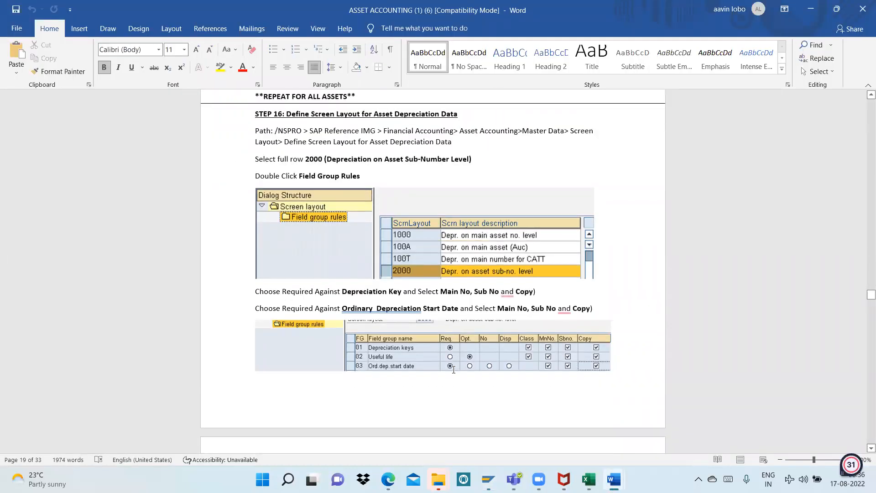
{"action": "key", "text": "alt+Tab"}
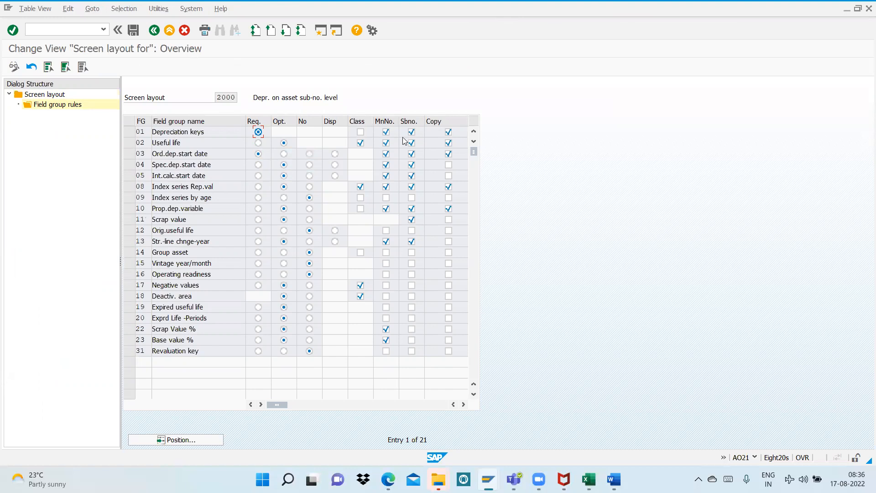
Enable Class for the Depreciation keys field group, save the field group rules, and accept the proposed customizing request
{"action": "left_click", "coordinate": [360, 131]}
{"action": "key", "text": "ctrl+s"}
{"action": "left_click", "coordinate": [181, 183]}
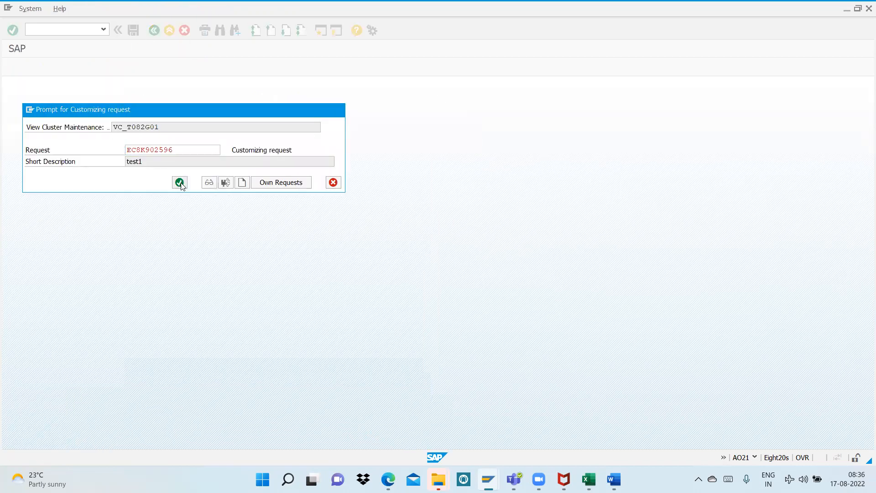
Switch to the Word notes and look through Step 17 onwards on multilevel methods, period control methods and depreciation key SL1
{"action": "key", "text": "alt+Tab"}
{"action": "scroll", "coordinate": [506, 275], "scroll_direction": "down", "scroll_amount": 10}
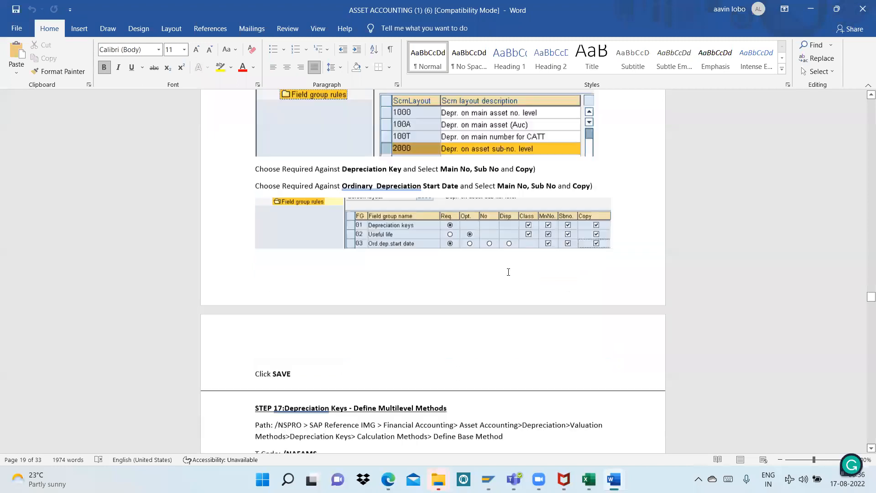
{"action": "scroll", "coordinate": [510, 270], "scroll_direction": "down", "scroll_amount": 1}
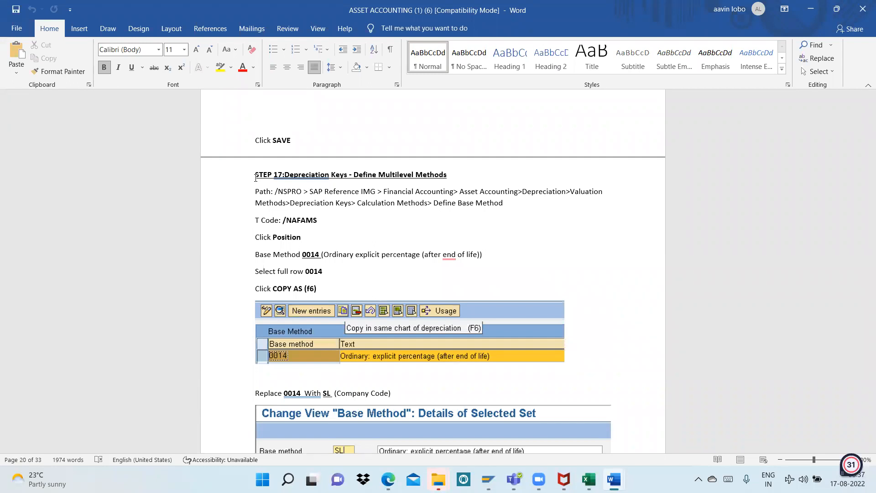
{"action": "scroll", "coordinate": [256, 178], "scroll_direction": "down", "scroll_amount": 15}
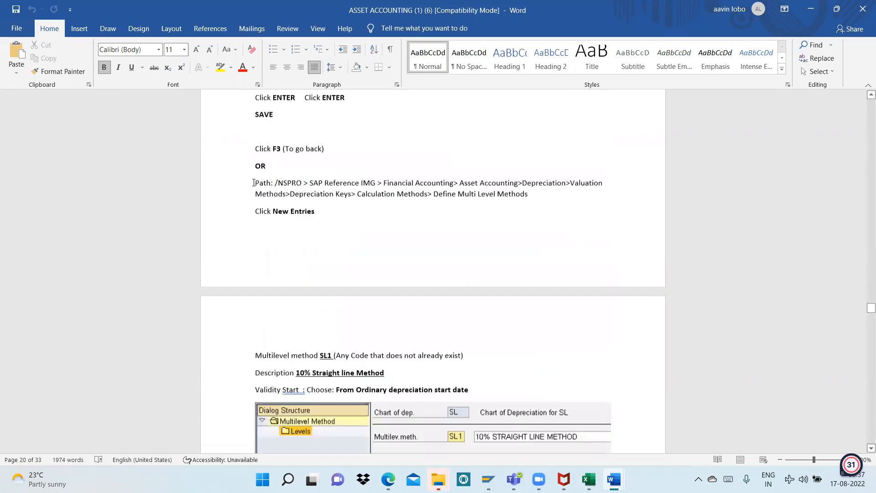
{"action": "scroll", "coordinate": [256, 182], "scroll_direction": "down", "scroll_amount": 15}
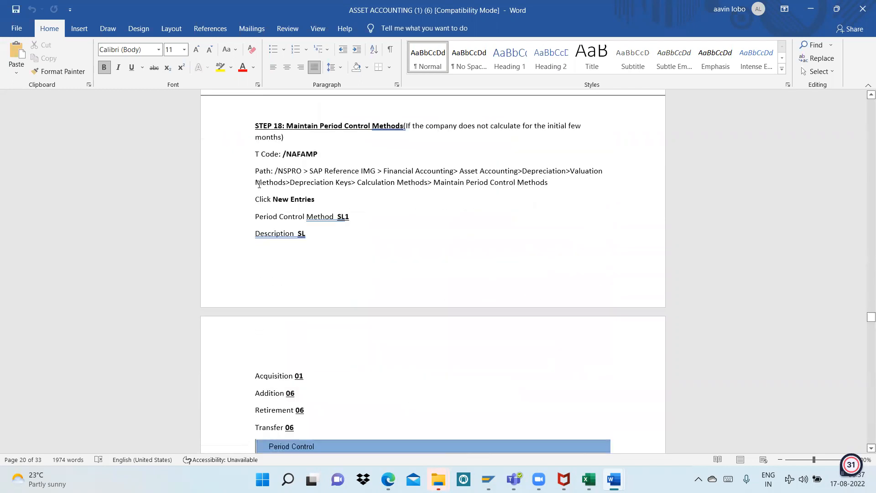
{"action": "scroll", "coordinate": [259, 185], "scroll_direction": "down", "scroll_amount": 15}
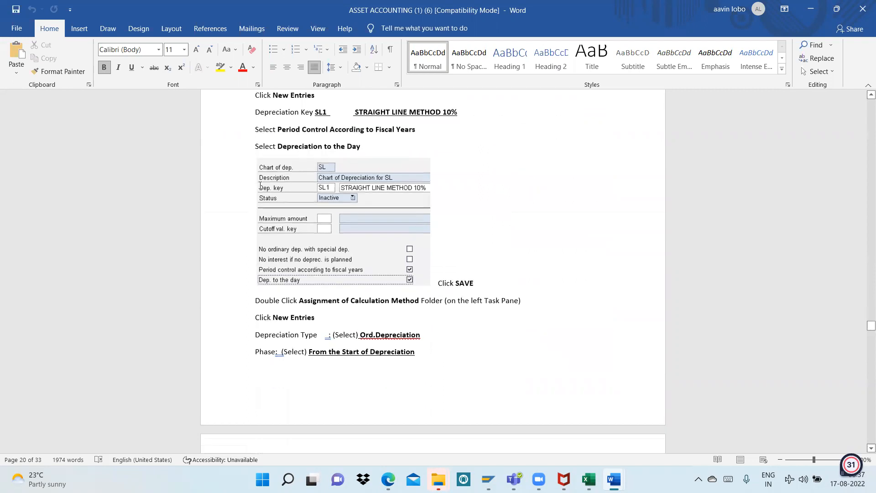
{"action": "scroll", "coordinate": [328, 193], "scroll_direction": "down", "scroll_amount": 15}
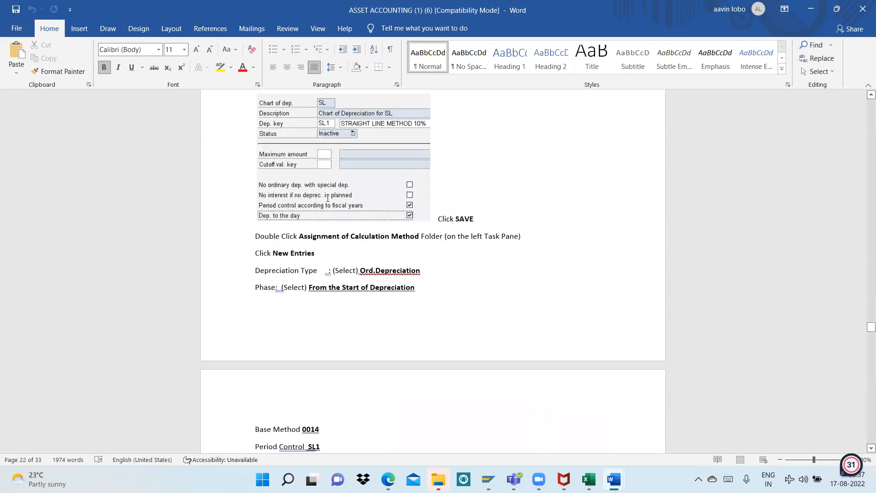
{"action": "scroll", "coordinate": [330, 198], "scroll_direction": "down", "scroll_amount": 15}
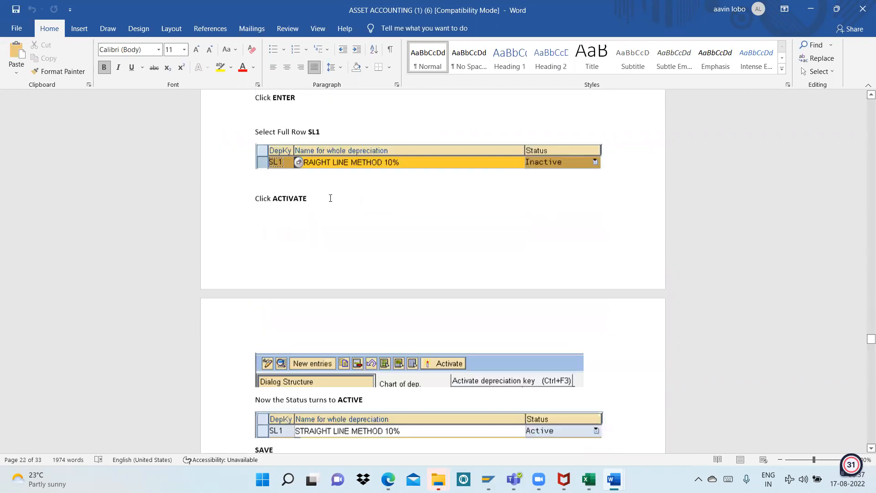
Look through the Word notes on asset class depreciation areas, asset master creation and the start of the END USER posting section
{"action": "scroll", "coordinate": [330, 198], "scroll_direction": "down", "scroll_amount": 15}
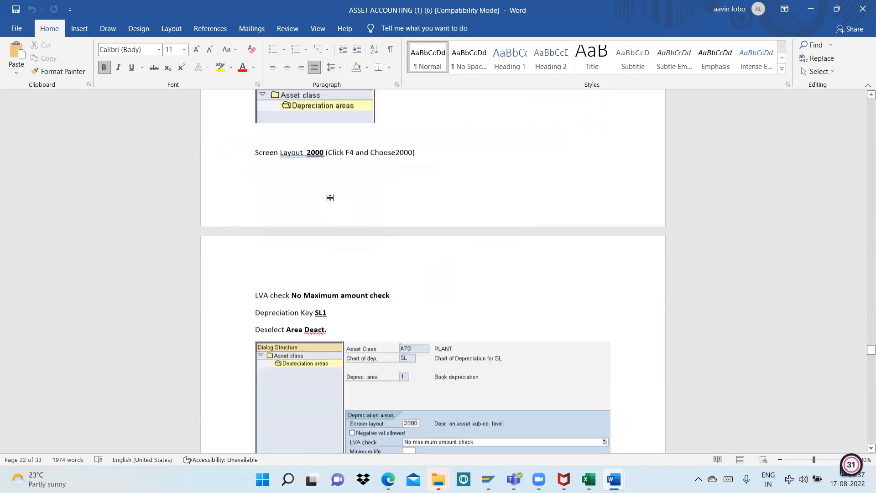
{"action": "scroll", "coordinate": [333, 199], "scroll_direction": "down", "scroll_amount": 15}
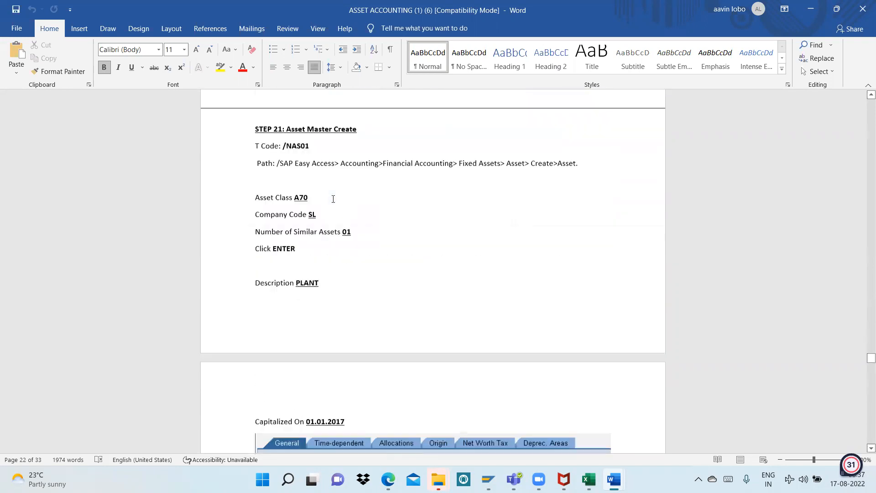
{"action": "scroll", "coordinate": [333, 199], "scroll_direction": "down", "scroll_amount": 10}
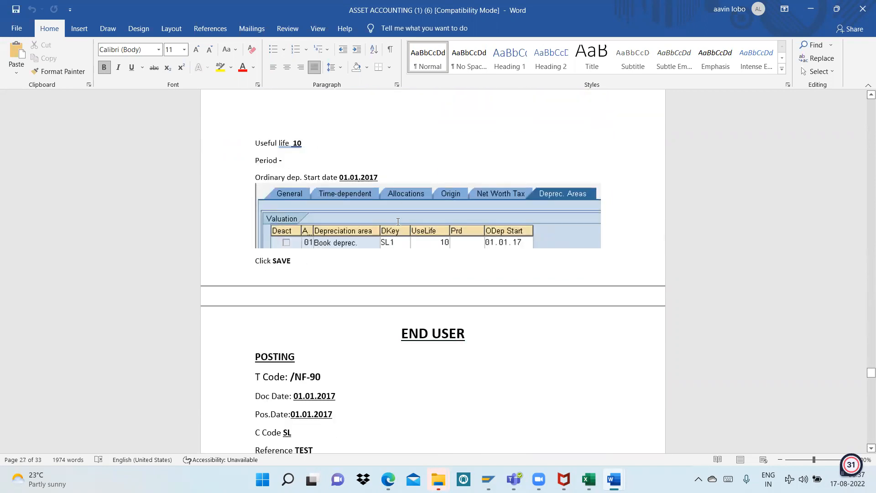
{"action": "scroll", "coordinate": [398, 222], "scroll_direction": "down", "scroll_amount": 3}
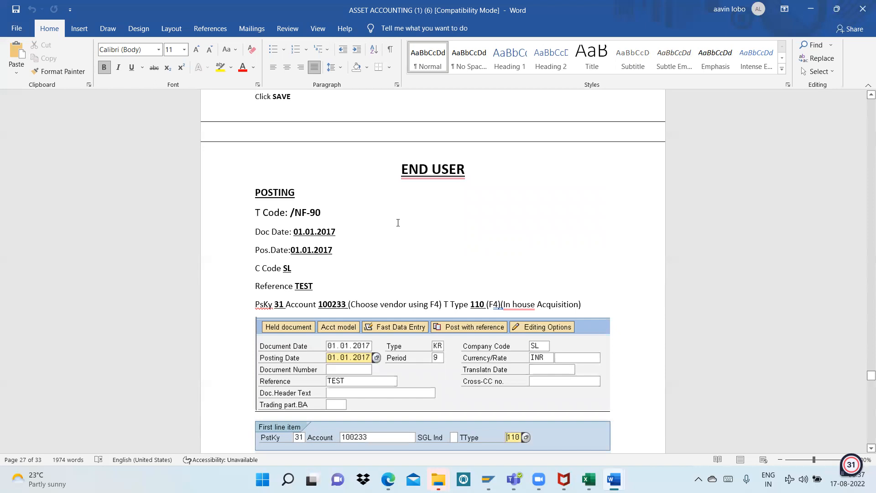
{"action": "scroll", "coordinate": [398, 222], "scroll_direction": "down", "scroll_amount": 5}
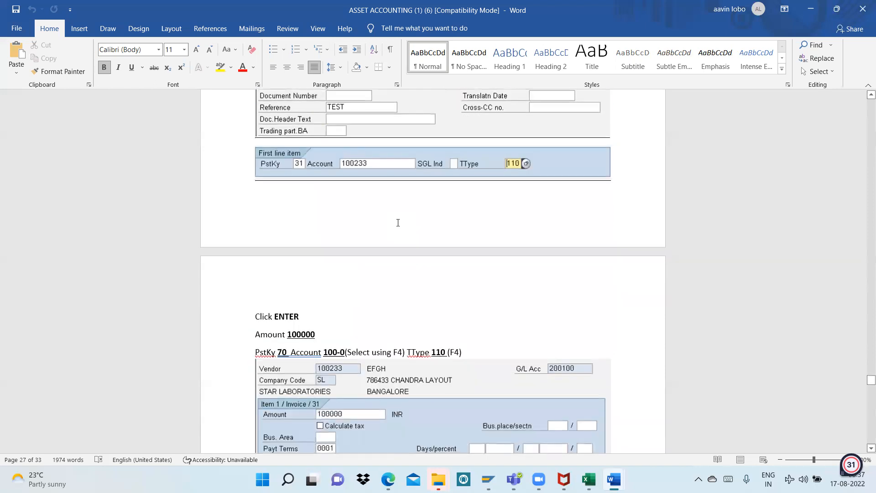
{"action": "scroll", "coordinate": [398, 223], "scroll_direction": "up", "scroll_amount": 7}
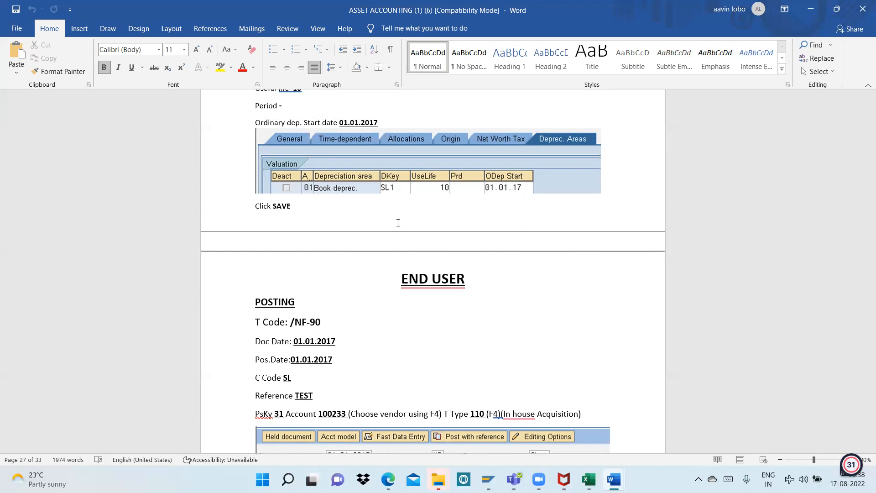
{"action": "left_click", "coordinate": [354, 221]}
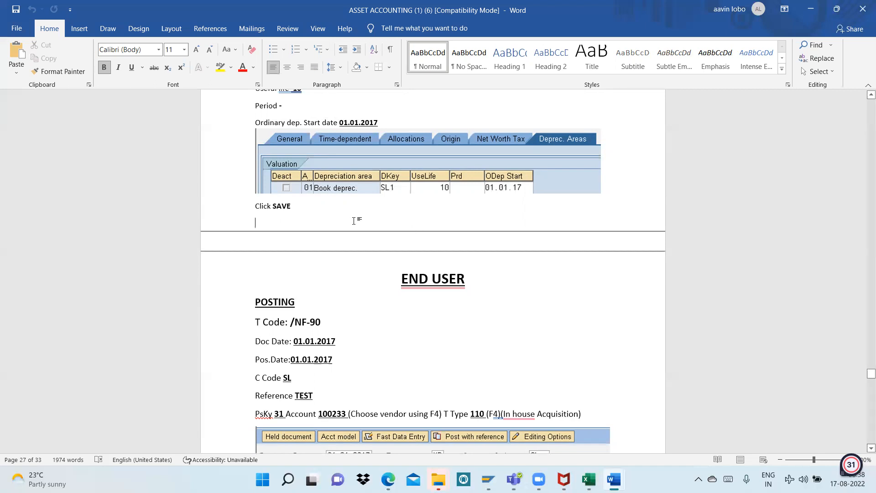
{"action": "left_click", "coordinate": [344, 276]}
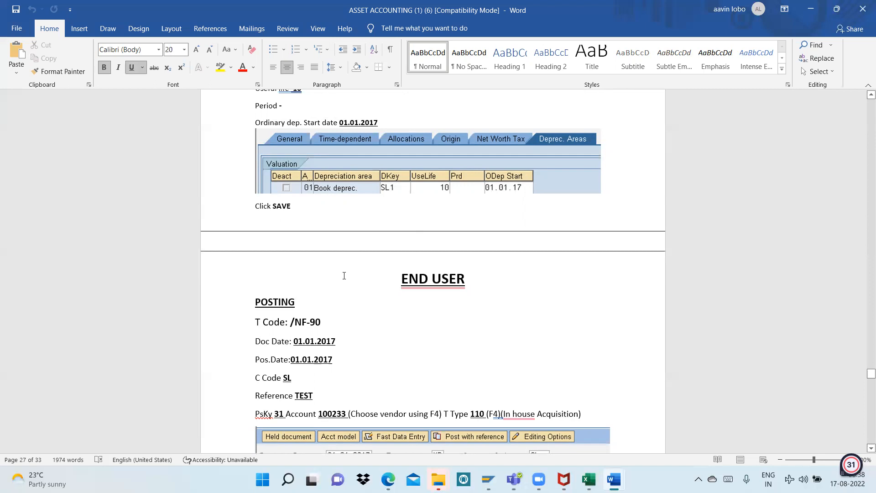
{"action": "scroll", "coordinate": [344, 276], "scroll_direction": "down", "scroll_amount": 3}
{"action": "scroll", "coordinate": [343, 276], "scroll_direction": "up", "scroll_amount": 1}
{"action": "scroll", "coordinate": [343, 276], "scroll_direction": "up", "scroll_amount": 15}
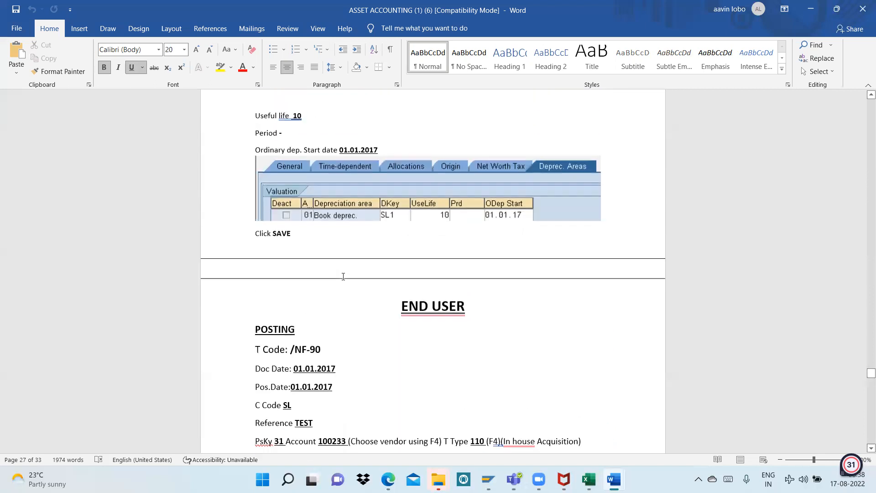
Review the Step 21 asset master entries for General and Time-dependent data in the Word notes
{"action": "scroll", "coordinate": [343, 276], "scroll_direction": "up", "scroll_amount": 3}
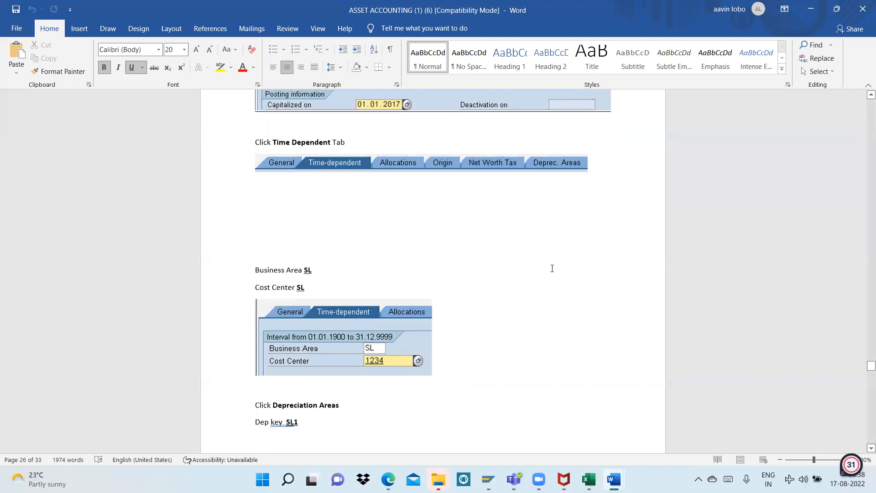
{"action": "scroll", "coordinate": [552, 268], "scroll_direction": "up", "scroll_amount": 3}
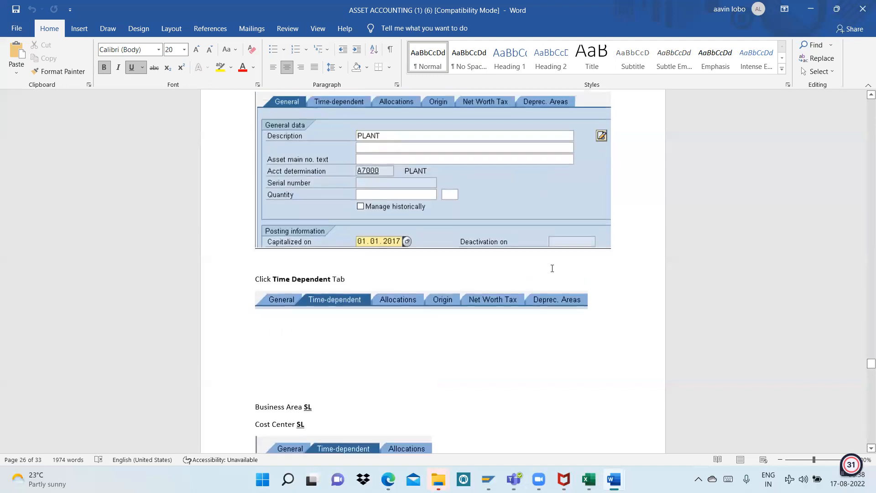
{"action": "scroll", "coordinate": [552, 268], "scroll_direction": "down", "scroll_amount": 1}
{"action": "scroll", "coordinate": [552, 268], "scroll_direction": "down", "scroll_amount": 2}
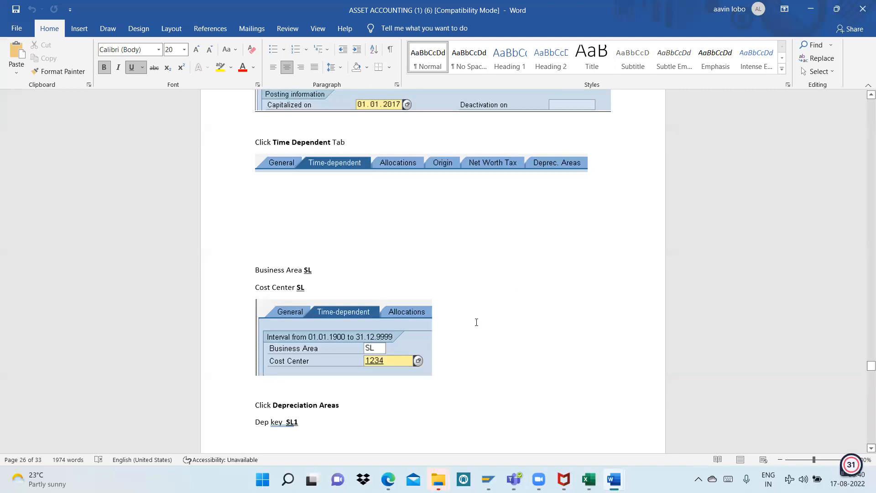
{"action": "scroll", "coordinate": [471, 325], "scroll_direction": "down", "scroll_amount": 3}
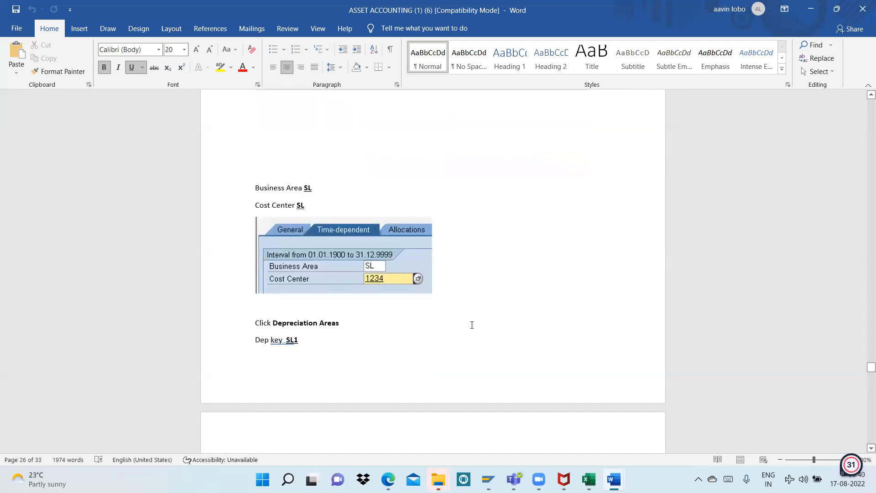
{"action": "left_click", "coordinate": [550, 276]}
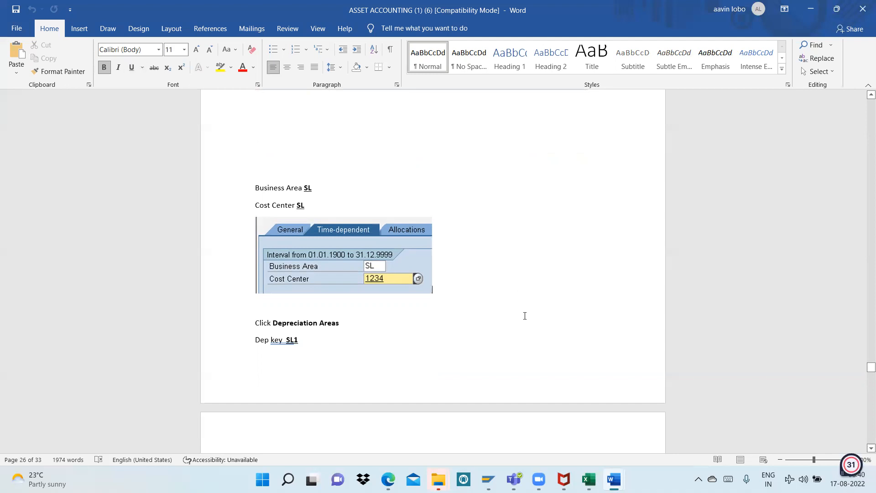
Review the asset's depreciation area entries and the END USER F-90 posting instructions in the Word notes
{"action": "scroll", "coordinate": [525, 315], "scroll_direction": "down", "scroll_amount": 5}
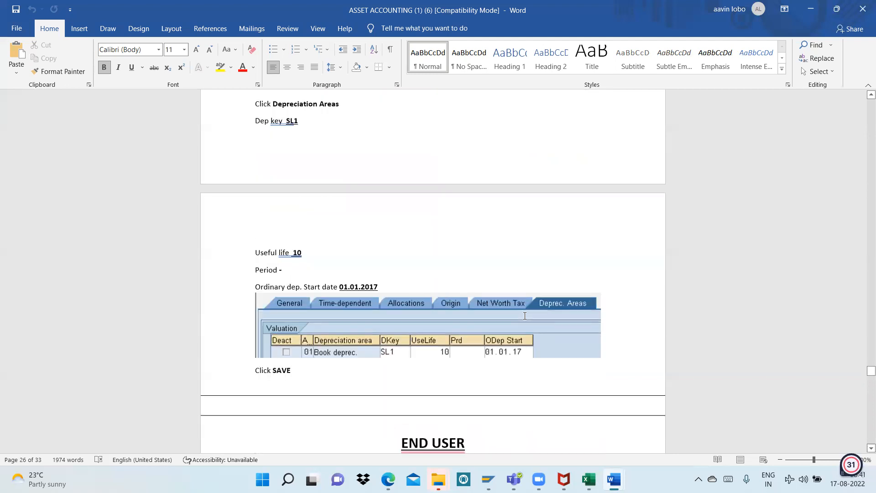
{"action": "scroll", "coordinate": [525, 315], "scroll_direction": "down", "scroll_amount": 7}
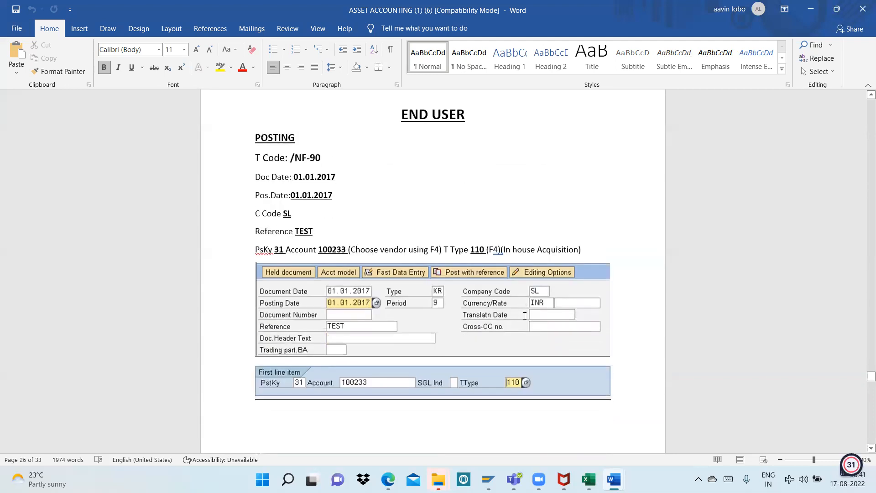
{"action": "scroll", "coordinate": [524, 315], "scroll_direction": "down", "scroll_amount": 9}
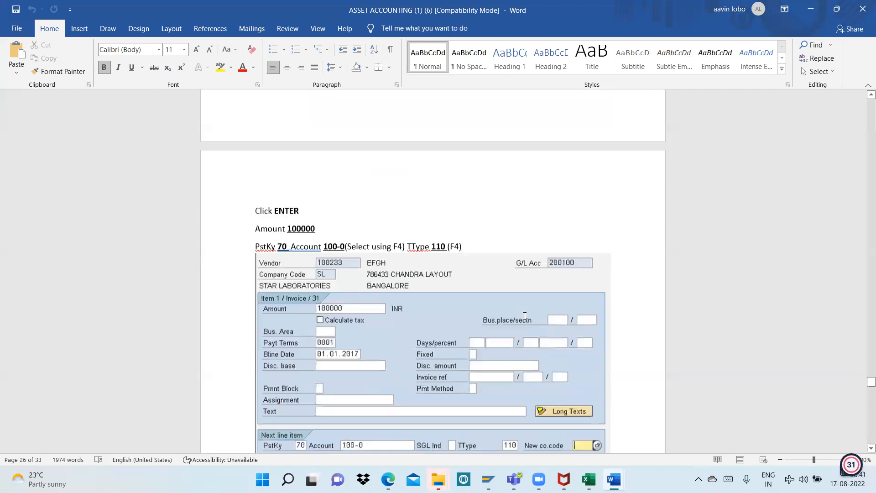
{"action": "scroll", "coordinate": [524, 316], "scroll_direction": "up", "scroll_amount": 7}
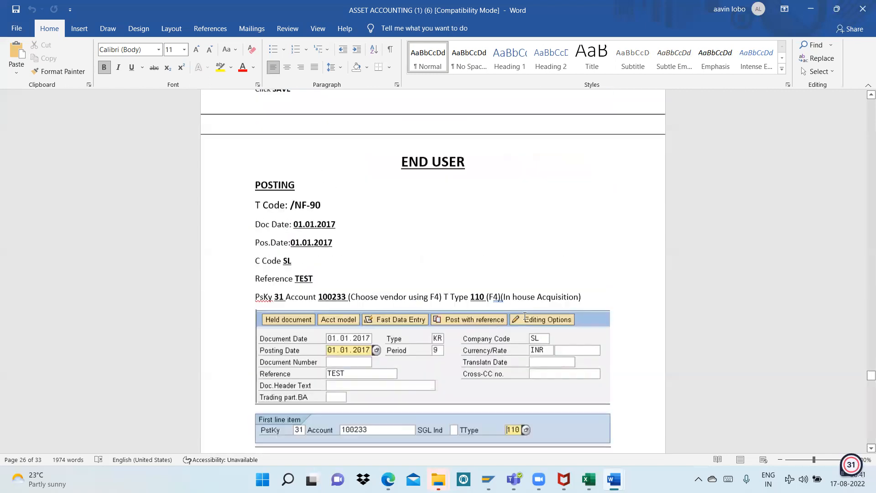
{"action": "scroll", "coordinate": [524, 315], "scroll_direction": "up", "scroll_amount": 4}
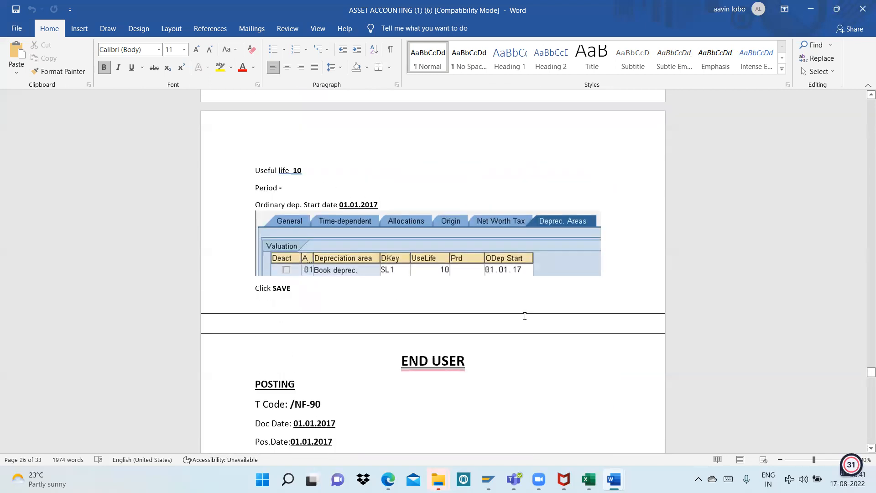
{"action": "scroll", "coordinate": [521, 337], "scroll_direction": "down", "scroll_amount": 7}
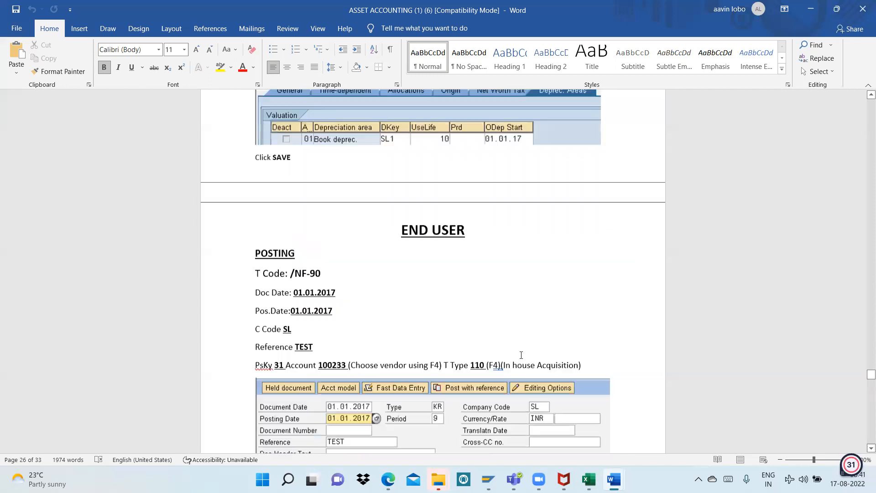
{"action": "scroll", "coordinate": [521, 355], "scroll_direction": "down", "scroll_amount": 8}
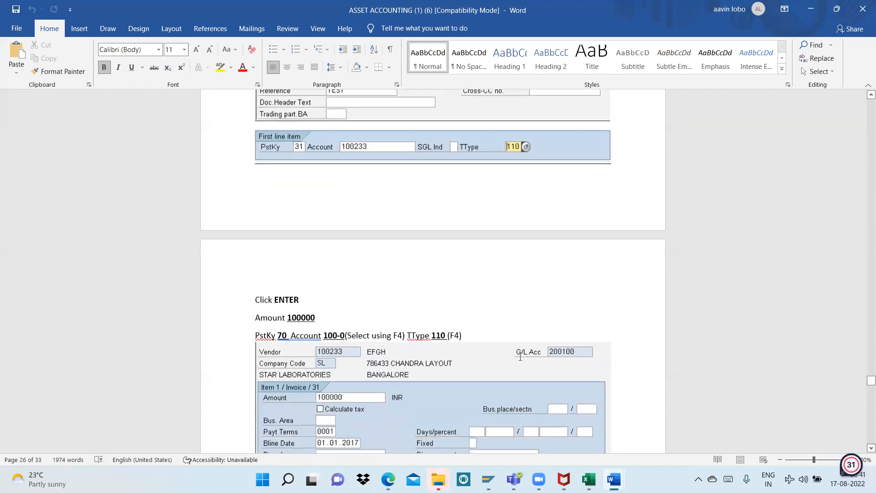
{"action": "scroll", "coordinate": [520, 360], "scroll_direction": "up", "scroll_amount": 8}
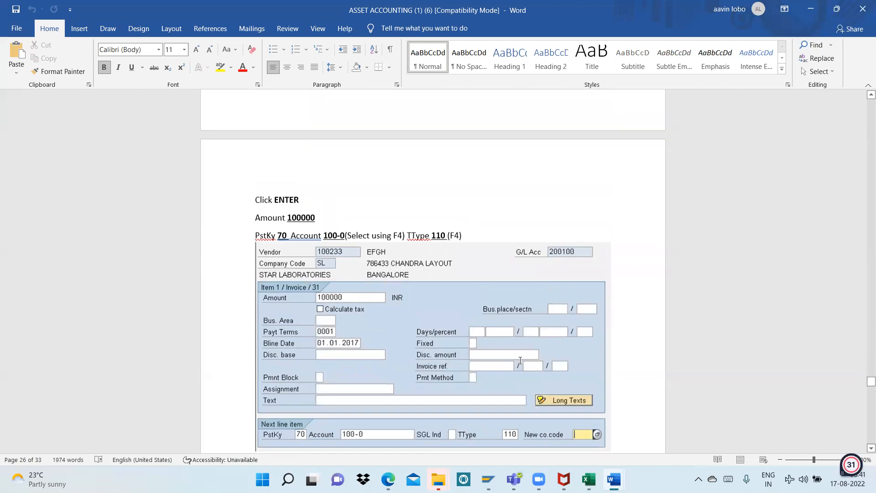
{"action": "scroll", "coordinate": [520, 360], "scroll_direction": "up", "scroll_amount": 9}
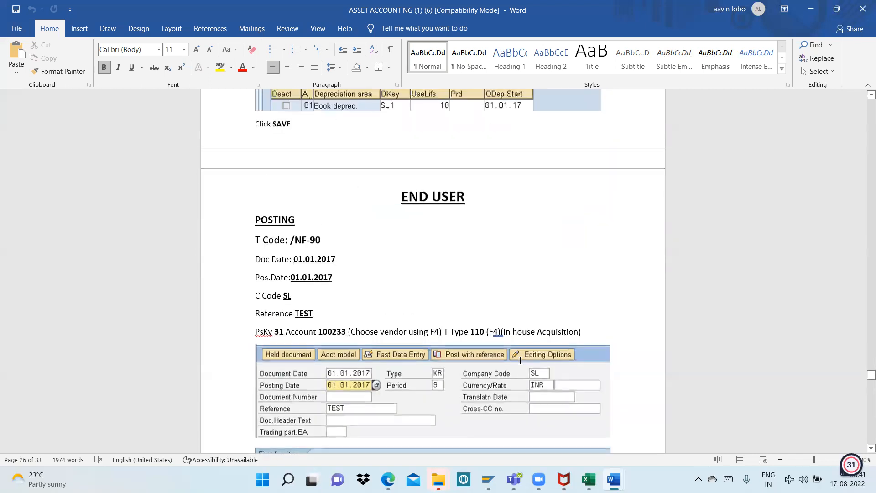